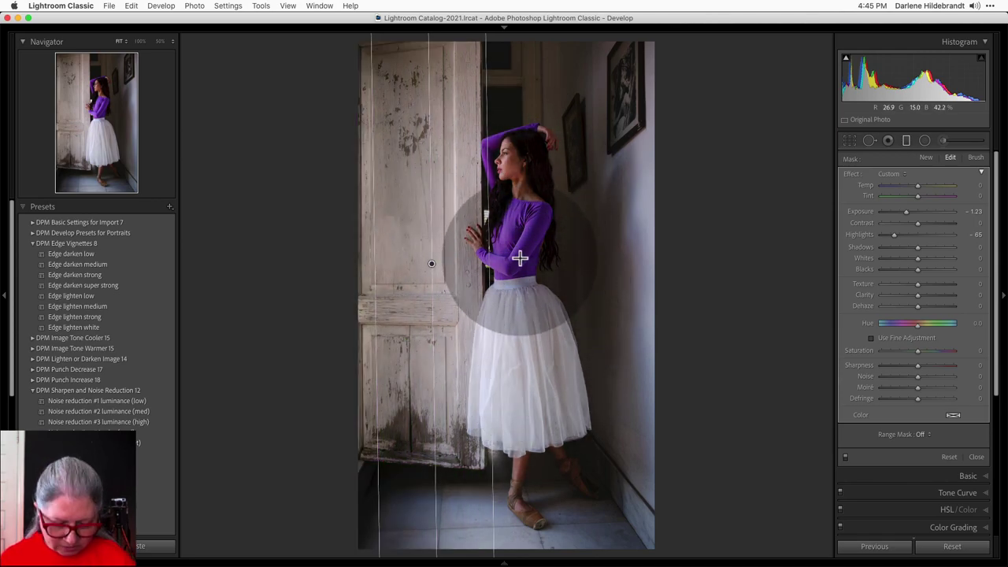
Close the Graduated Filter and open the Basic adjustments, collapsing and re-expanding the histogram
key(m)
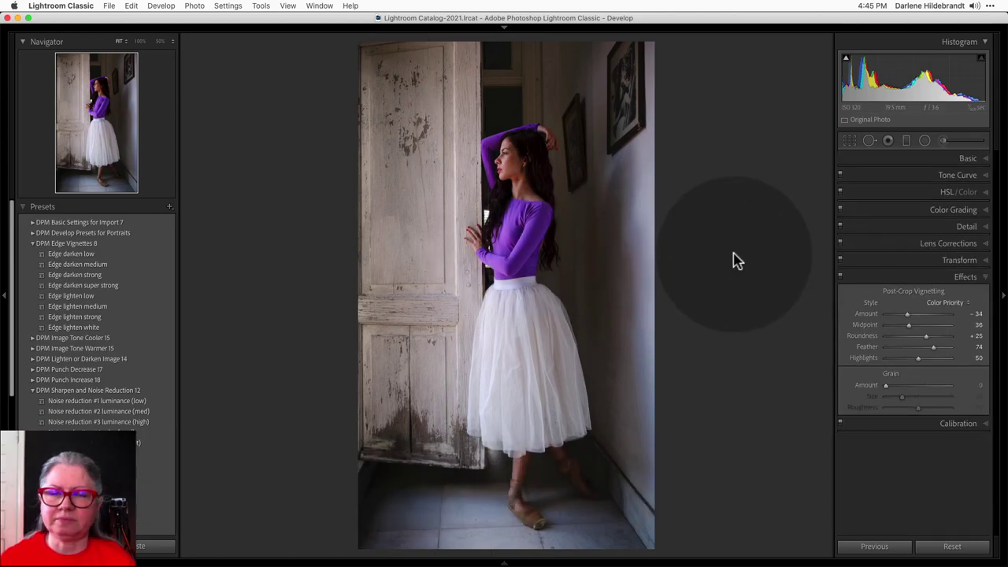
click(965, 165)
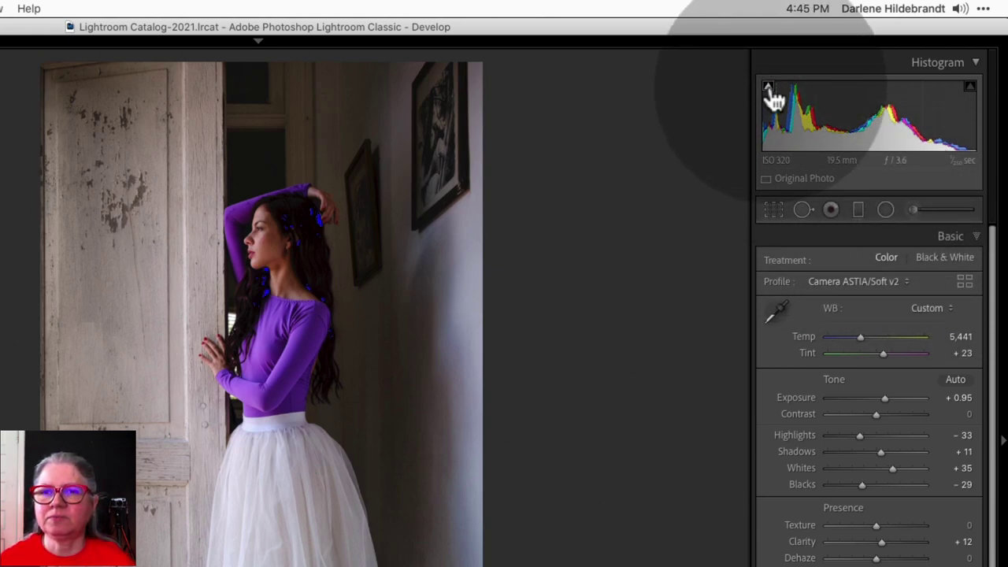
click(943, 61)
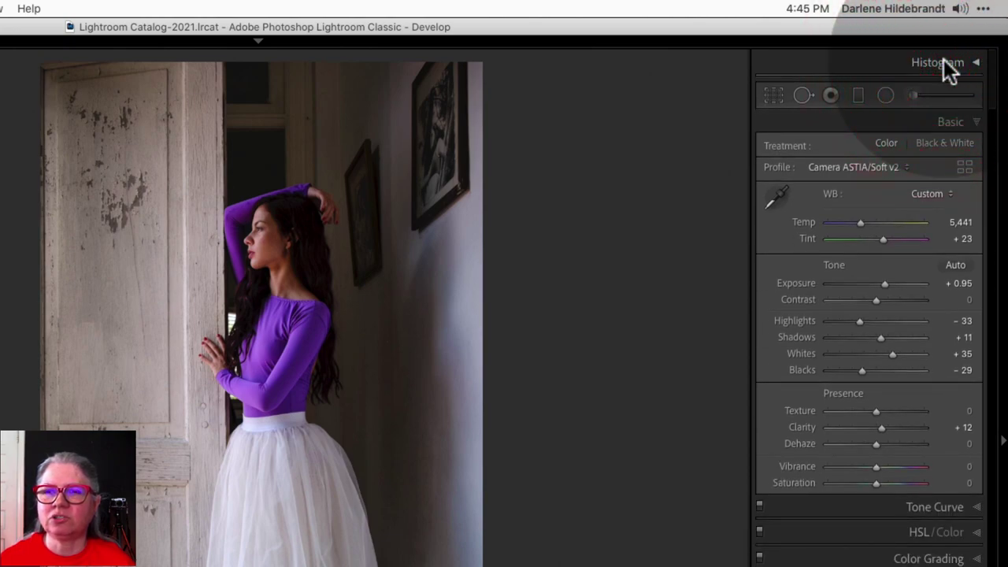
click(955, 63)
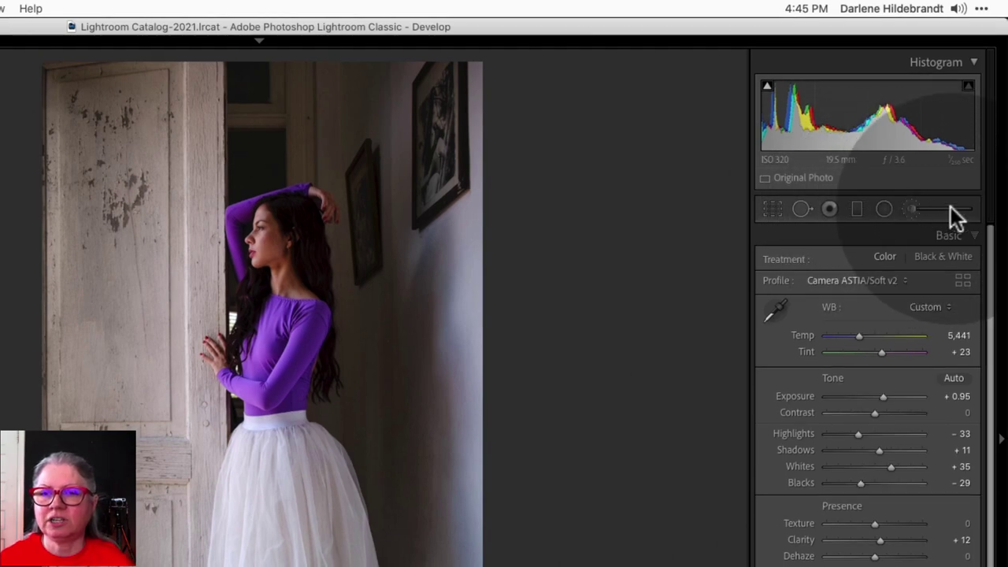
Look up the Radial Filter's settings and its entry among the develop tools, closing both again
click(886, 210)
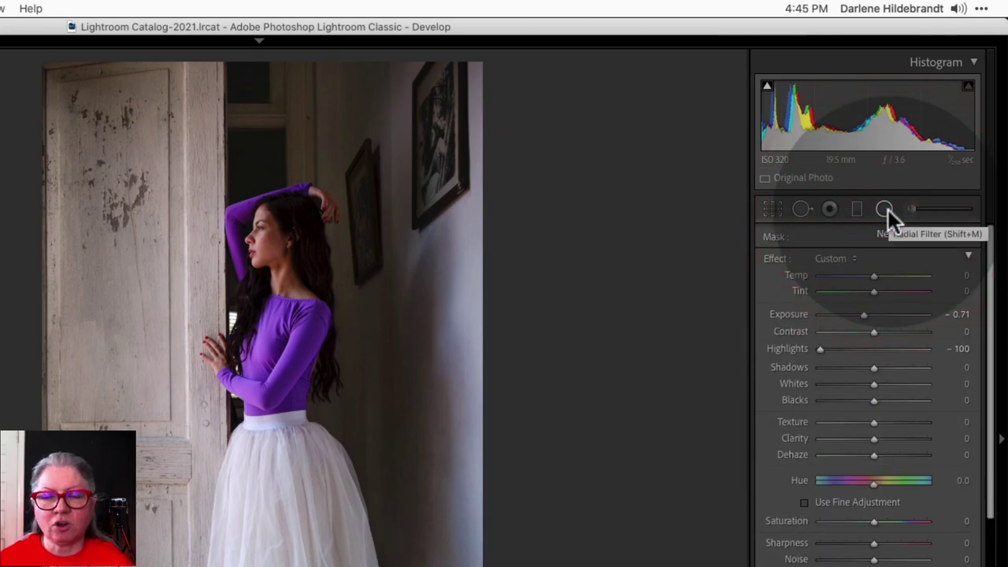
click(885, 210)
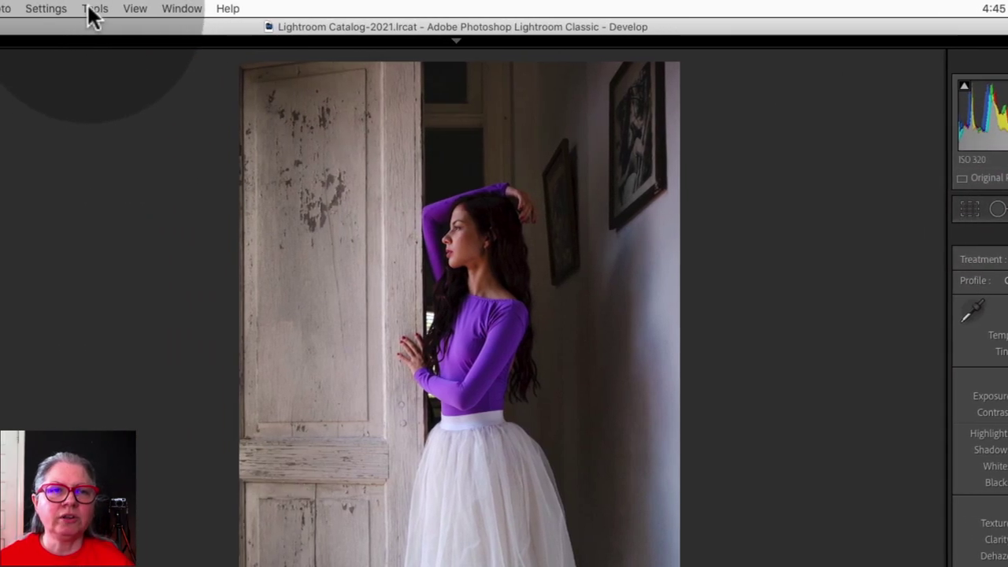
click(94, 10)
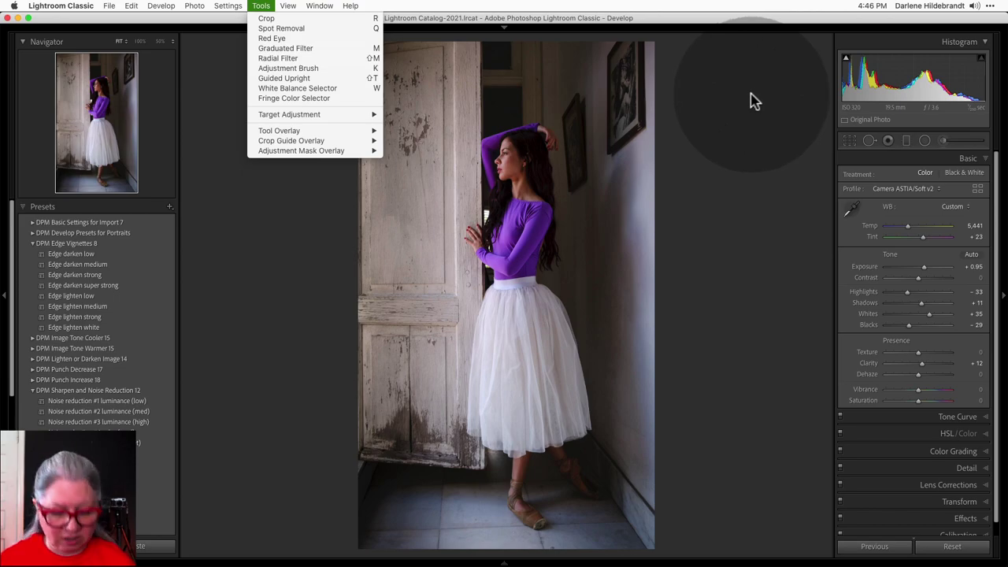
click(752, 100)
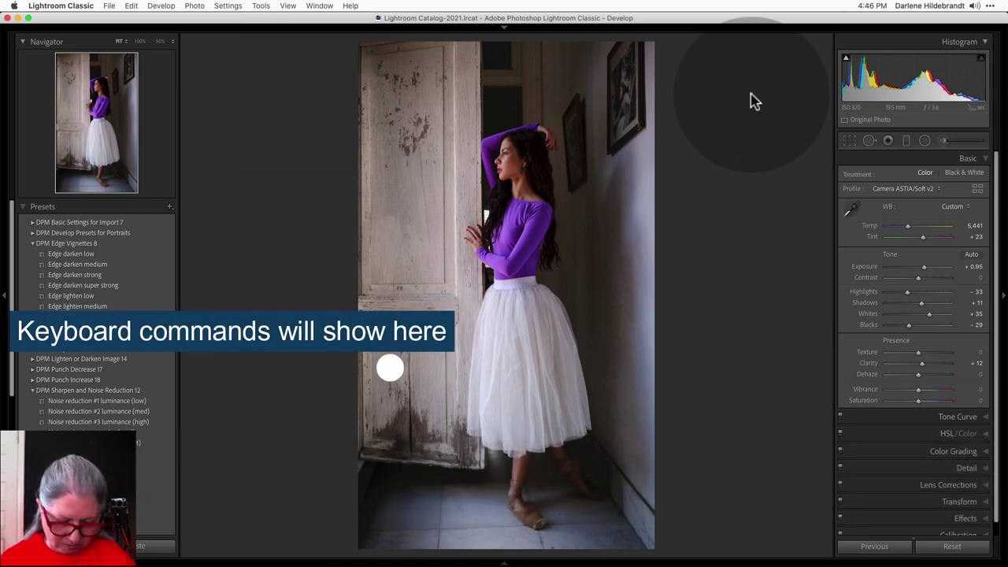
Try an oval radial filter over the dancer's waist with exposure -2.32, and delete it
key(shift+m)
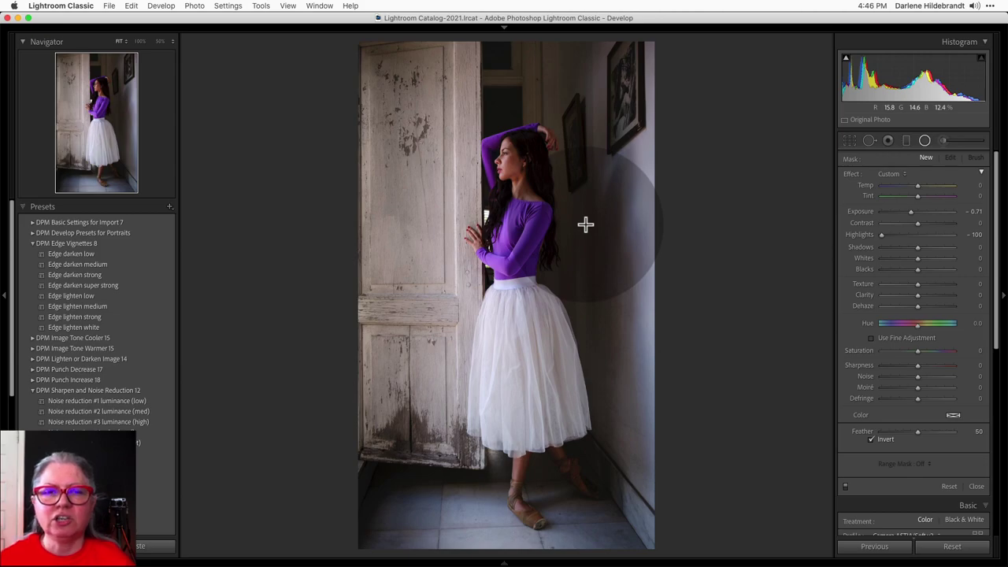
mouse_move(583, 211)
mouse_down()
mouse_move(601, 279)
mouse_move(641, 270)
mouse_move(569, 268)
mouse_move(607, 273)
mouse_move(626, 259)
mouse_move(625, 234)
mouse_move(621, 336)
mouse_move(673, 331)
mouse_move(628, 330)
mouse_move(631, 300)
mouse_move(653, 304)
mouse_up()
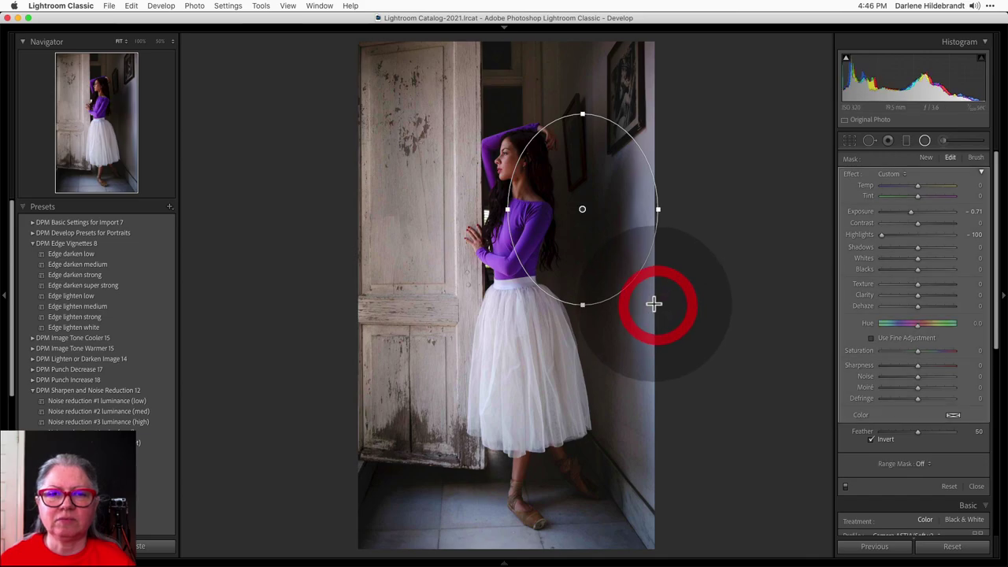
drag(583, 207, 525, 324)
click(896, 212)
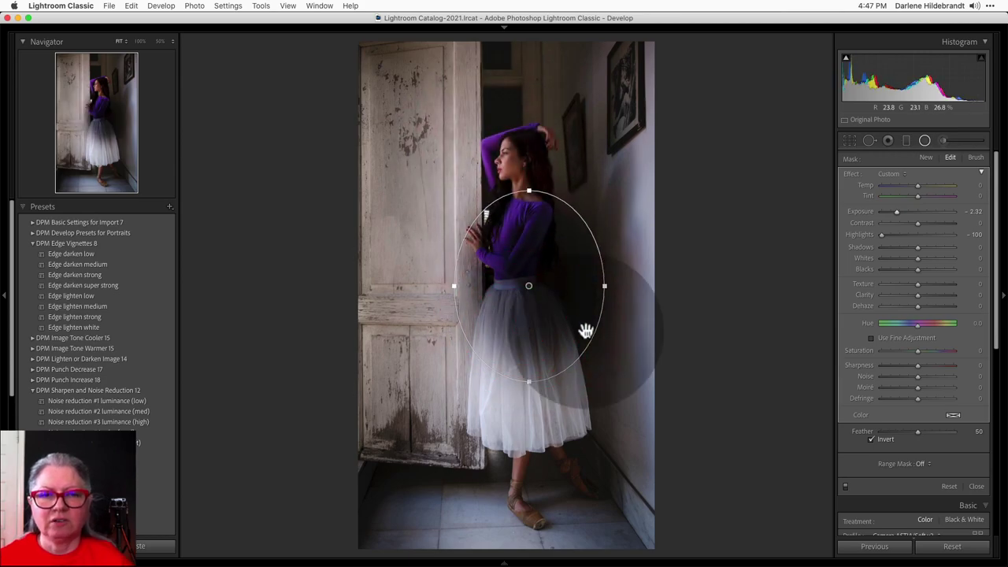
key(BackSpace)
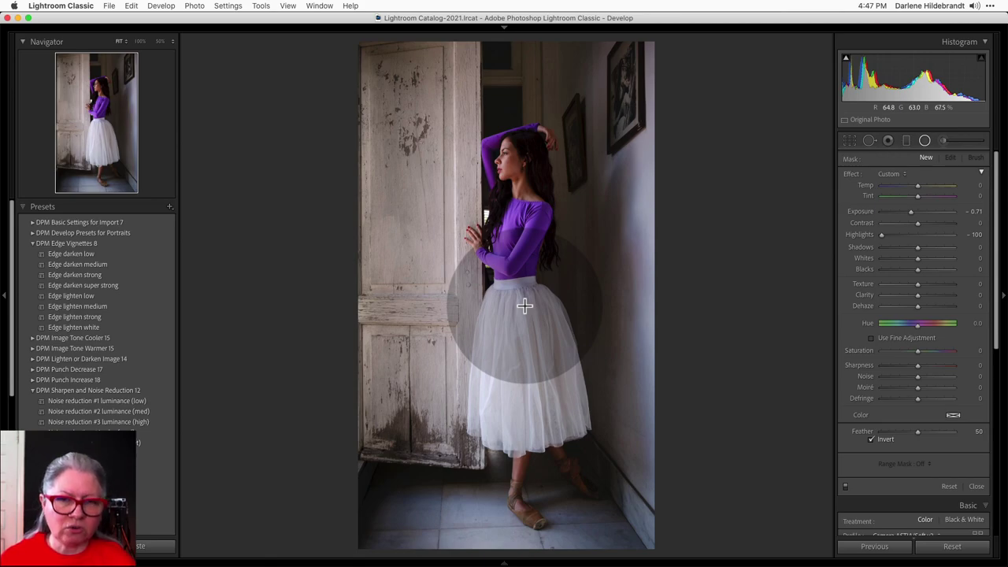
Draw a perfectly circular radial filter, place it over the door beside the dancer's hands, and set its exposure to -2.37
key(shift)
drag(571, 227, 628, 349)
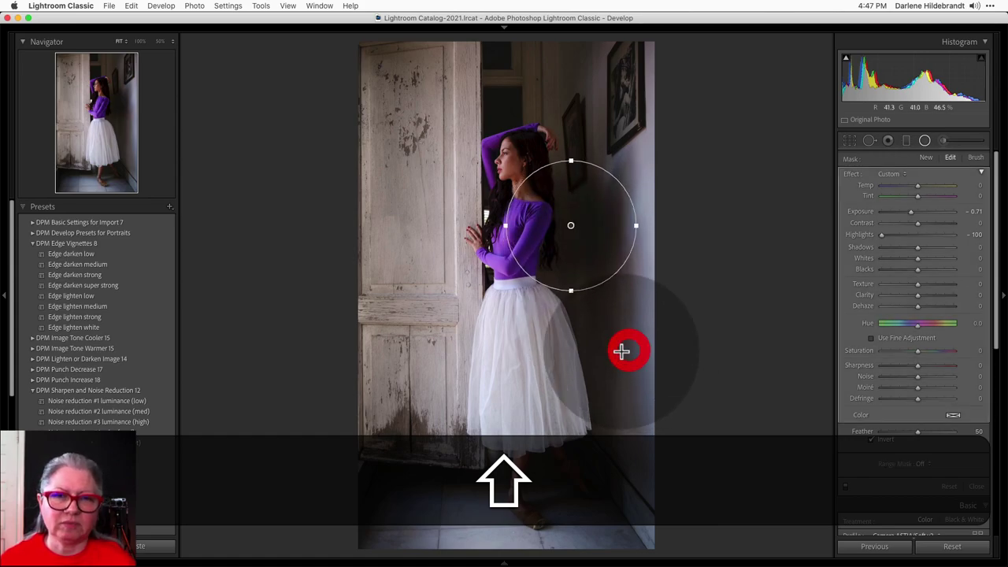
drag(612, 240, 472, 248)
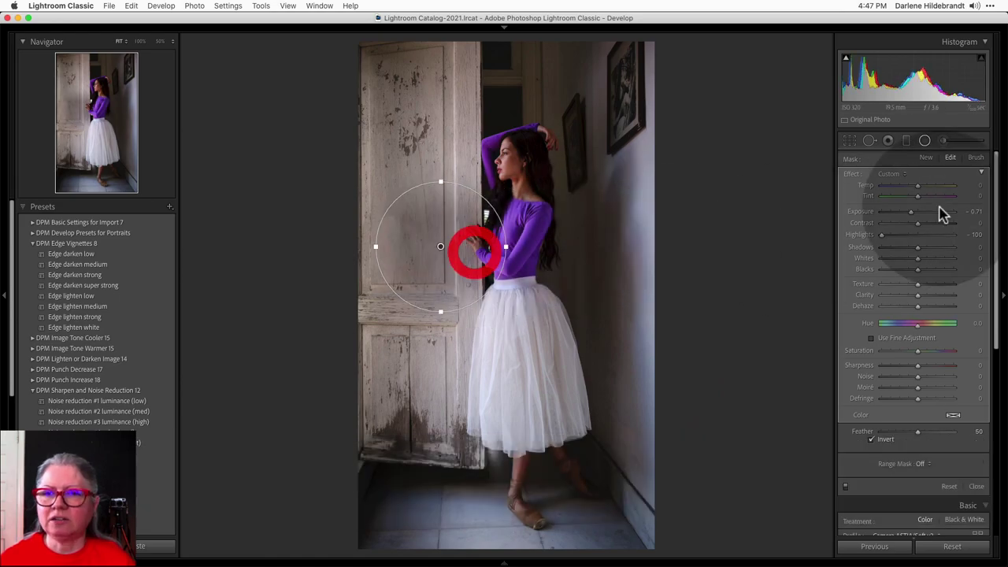
click(895, 212)
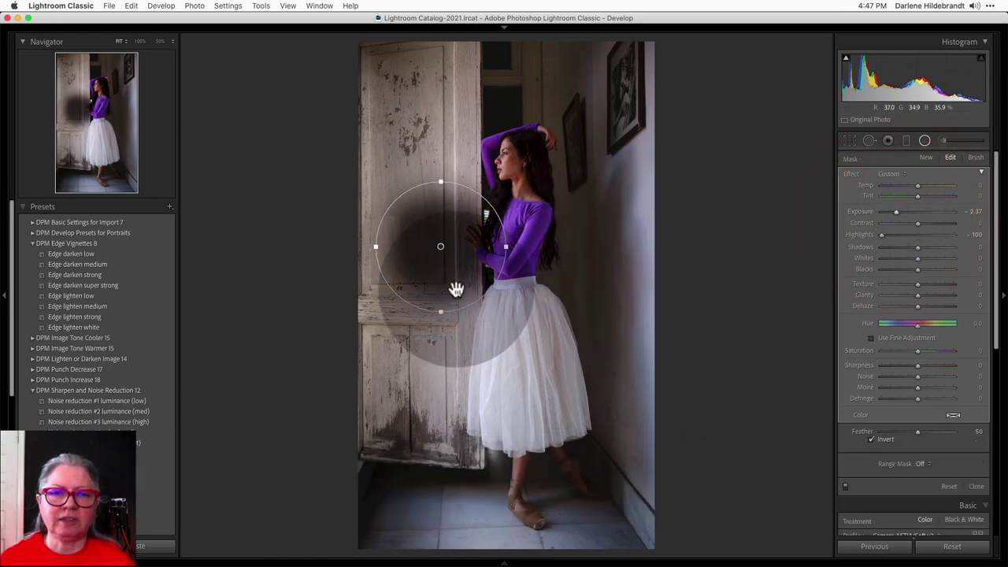
Shift the circular filter toward the dancer and stretch it into a tall oval, finally extending only its lower edge
mouse_move(465, 279)
mouse_down()
mouse_move(480, 292)
mouse_move(477, 282)
mouse_up()
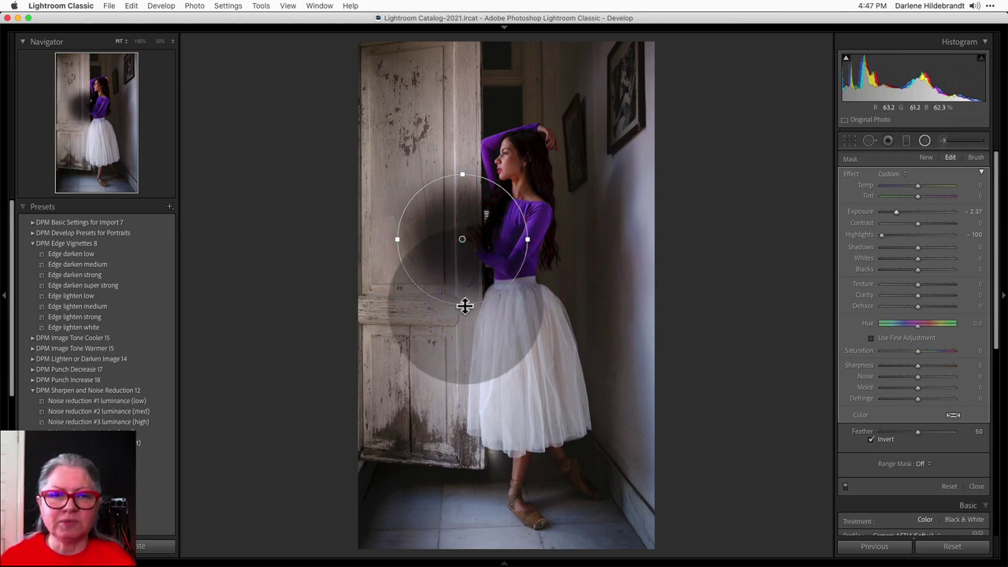
drag(463, 303, 445, 338)
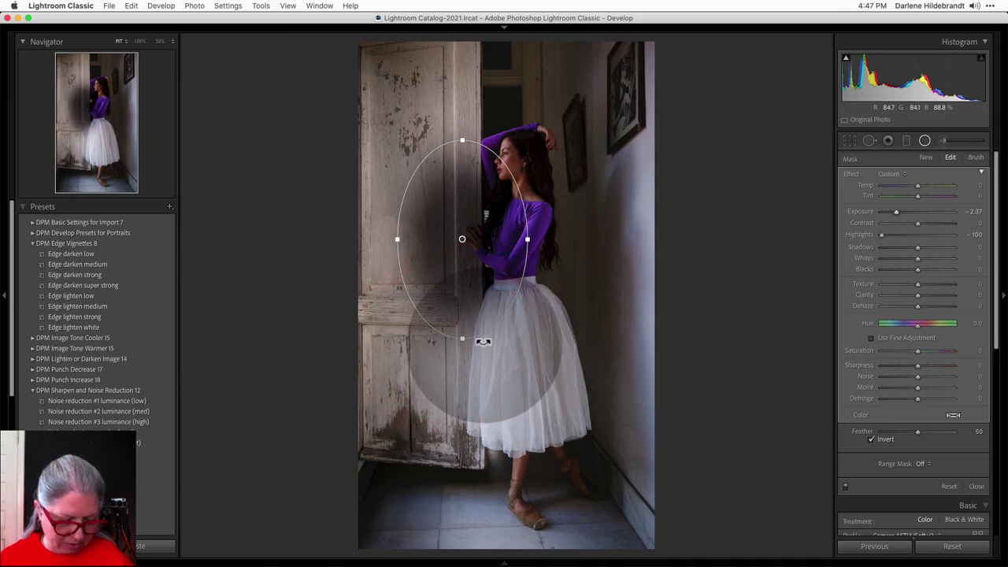
drag(461, 339, 460, 387)
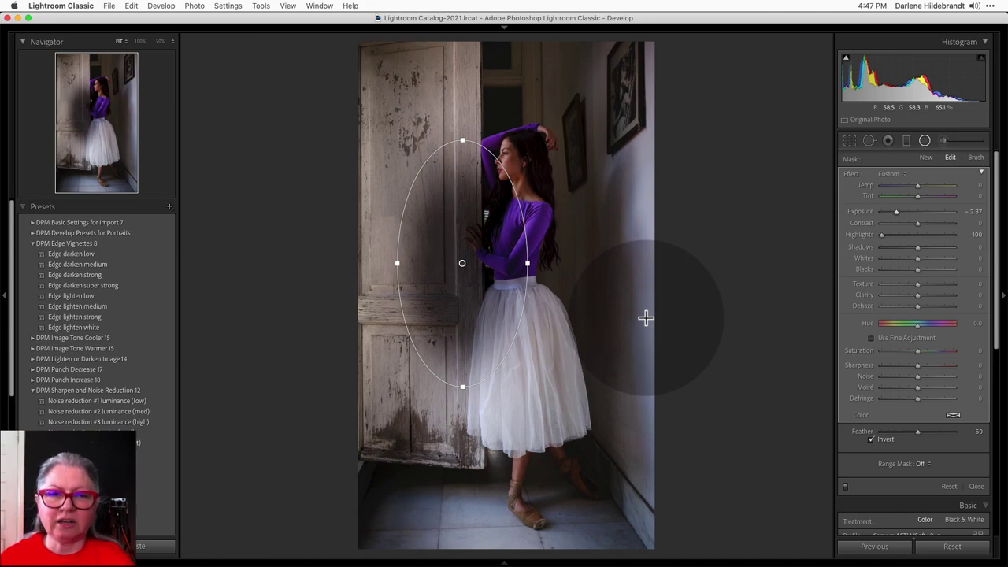
Show the radial filter's mask overlay and cycle through the overlay colours back to green
key(o)
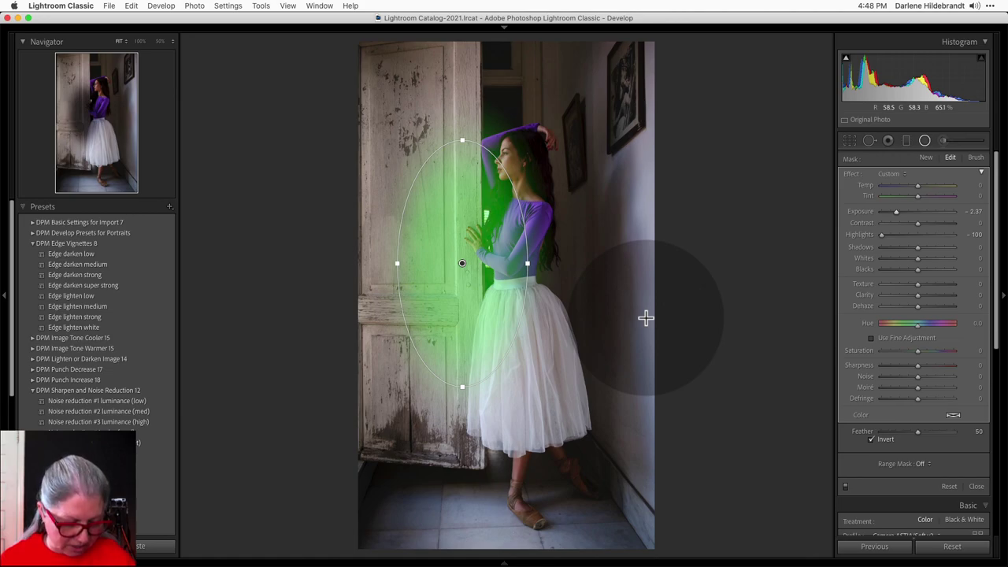
key(shift)
key(shift+o)
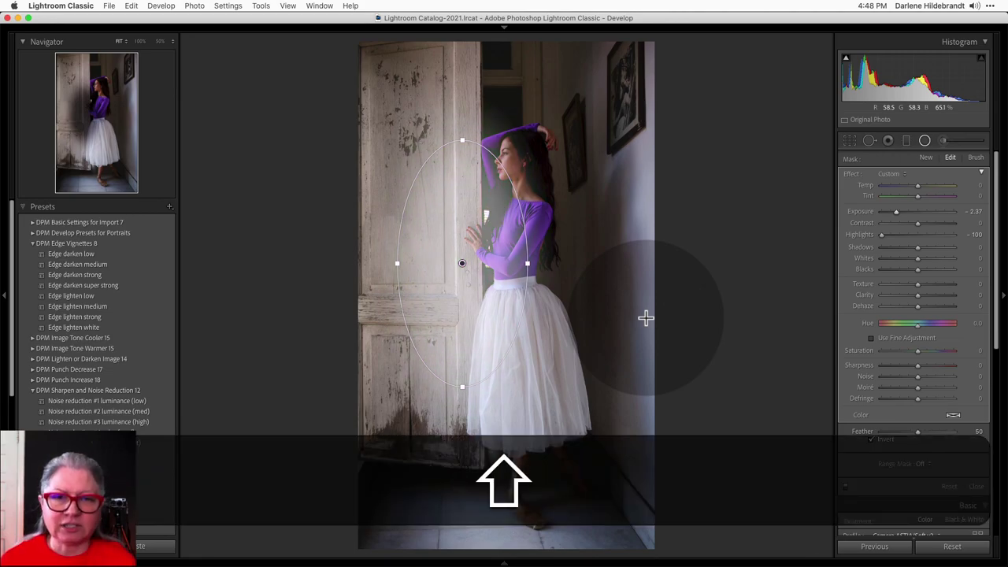
key(shift+o)
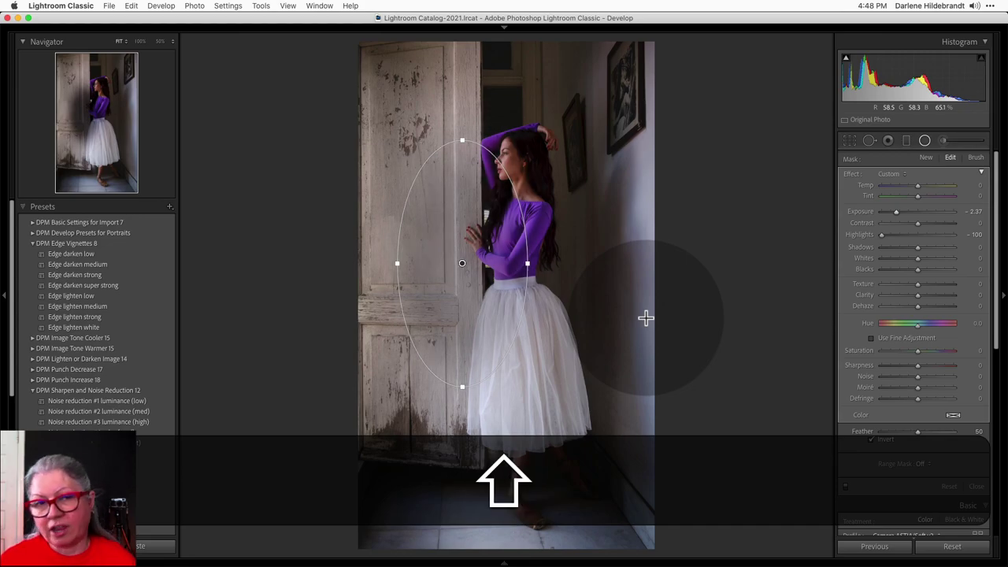
key(shift+o)
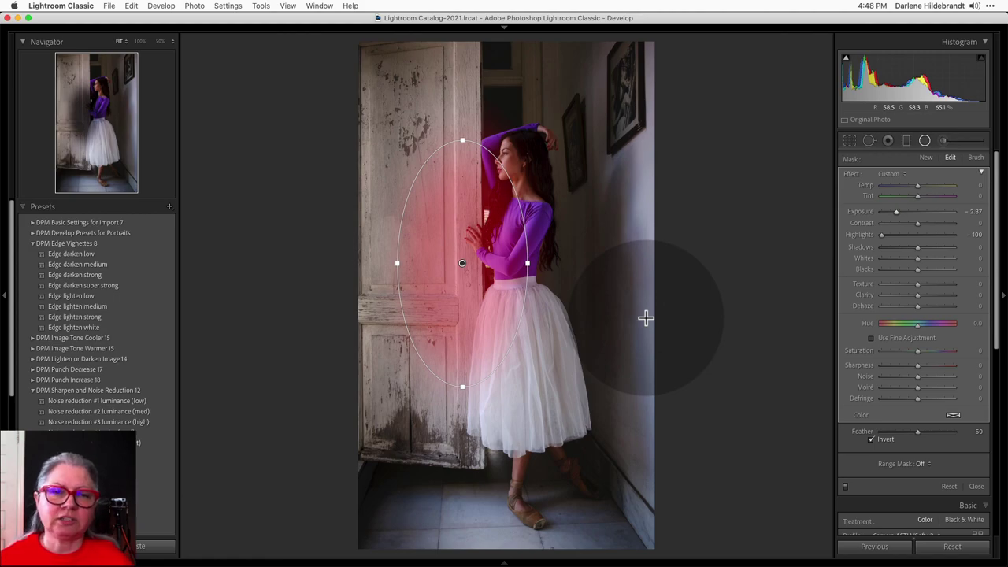
key(shift+o)
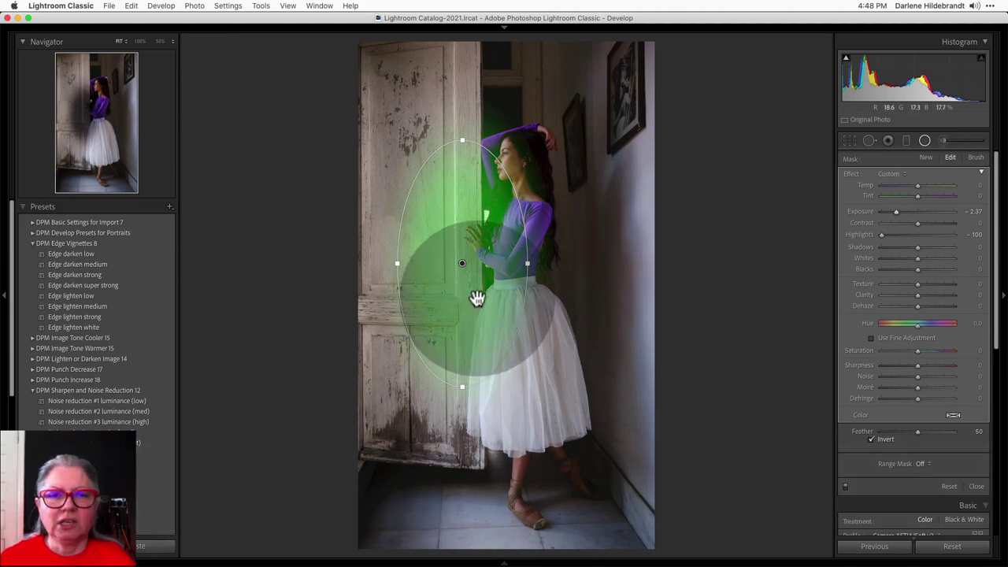
Move the oval radial filter over the dancer's upper body and lower its exposure to -3.61
drag(457, 304, 512, 273)
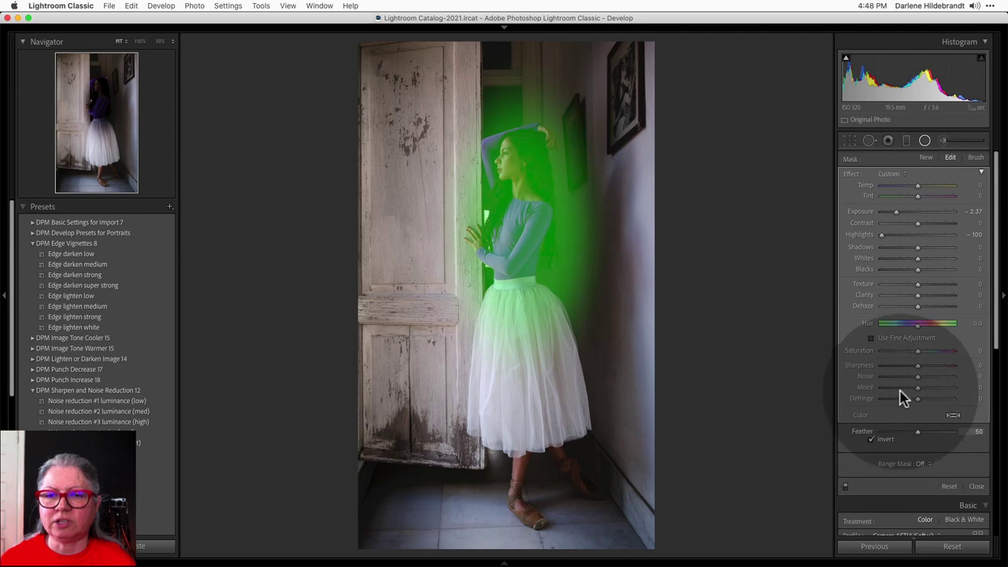
click(885, 215)
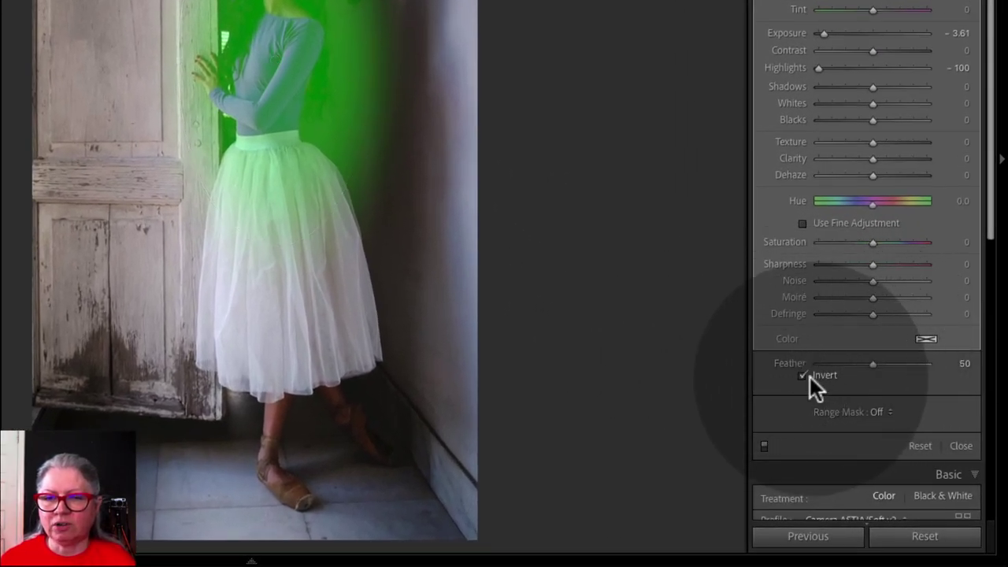
Turn off the mask's Invert option, widen the oval, and turn Invert back on with the overlay hidden
click(802, 376)
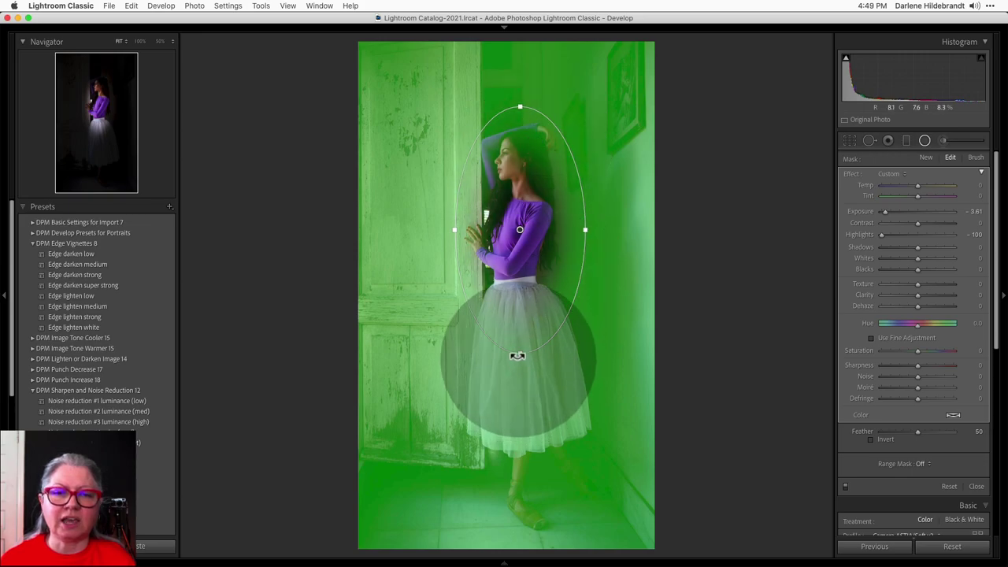
drag(453, 229, 439, 229)
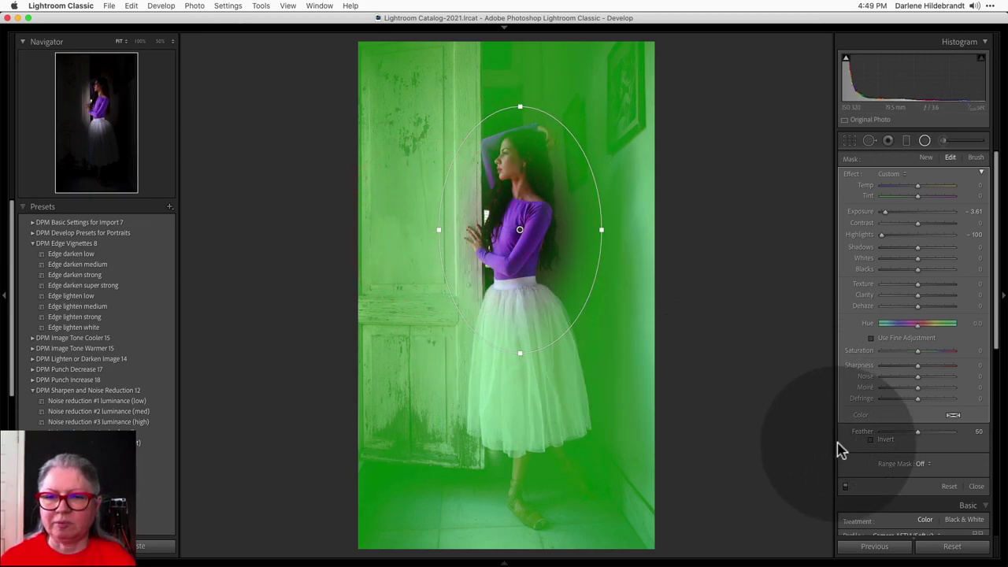
click(871, 440)
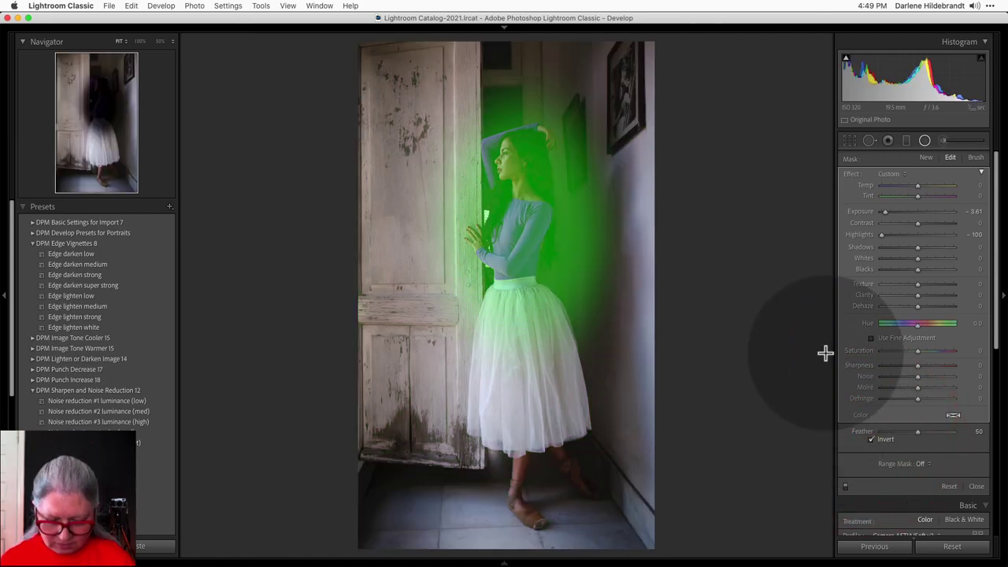
key(o)
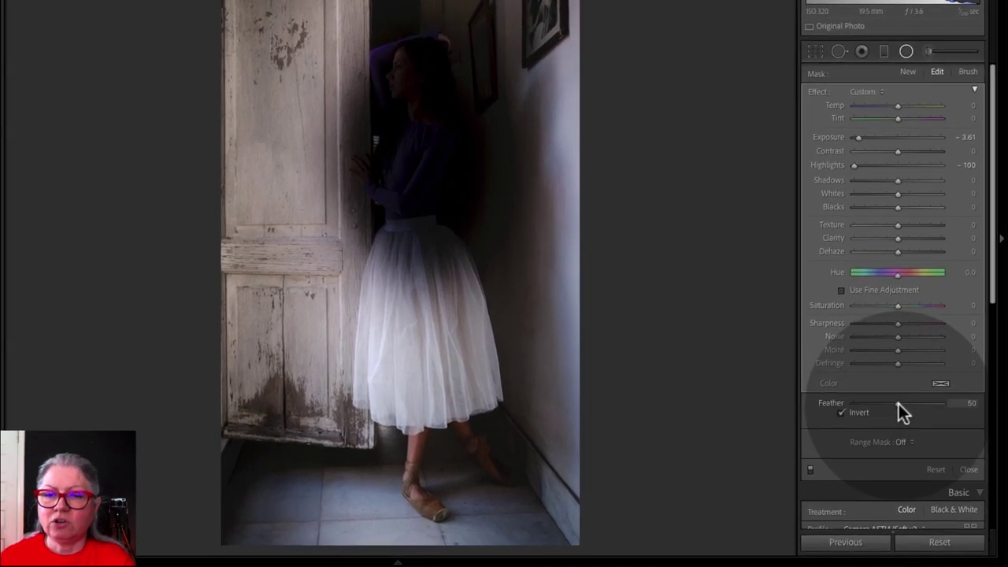
Set the radial filter's feather to 0 and move the hard-edged oval toward the door
drag(918, 432, 861, 431)
click(830, 405)
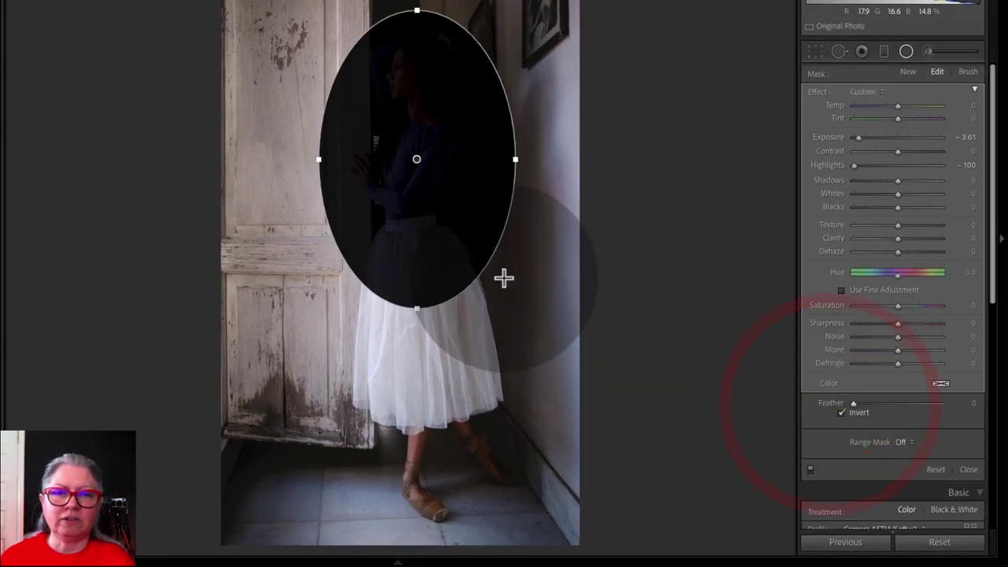
drag(459, 228, 406, 228)
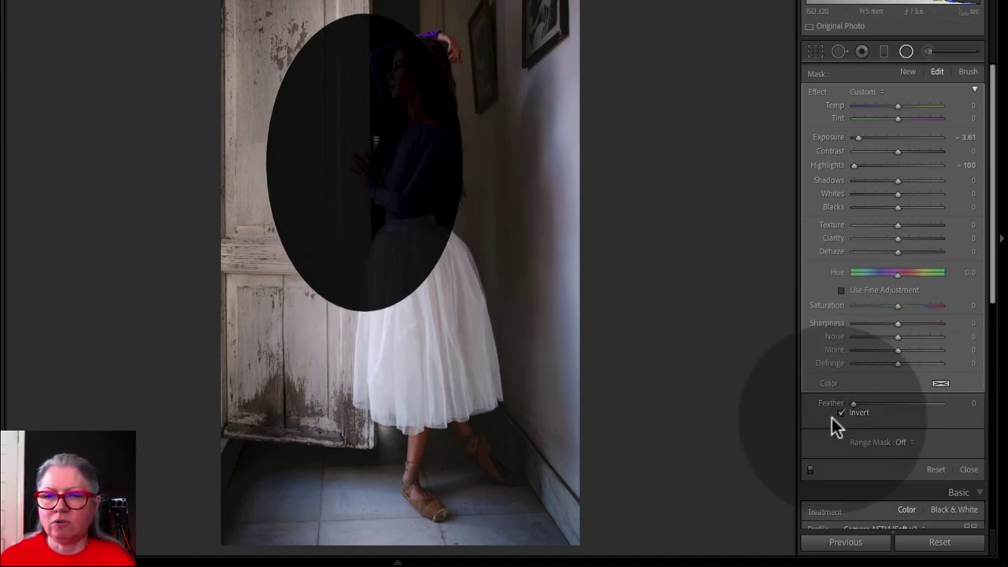
Try feather 100 with the oval moved down beside the skirt, and reset feather to 50 with the oval over the skirt
drag(856, 403, 960, 402)
drag(360, 250, 360, 371)
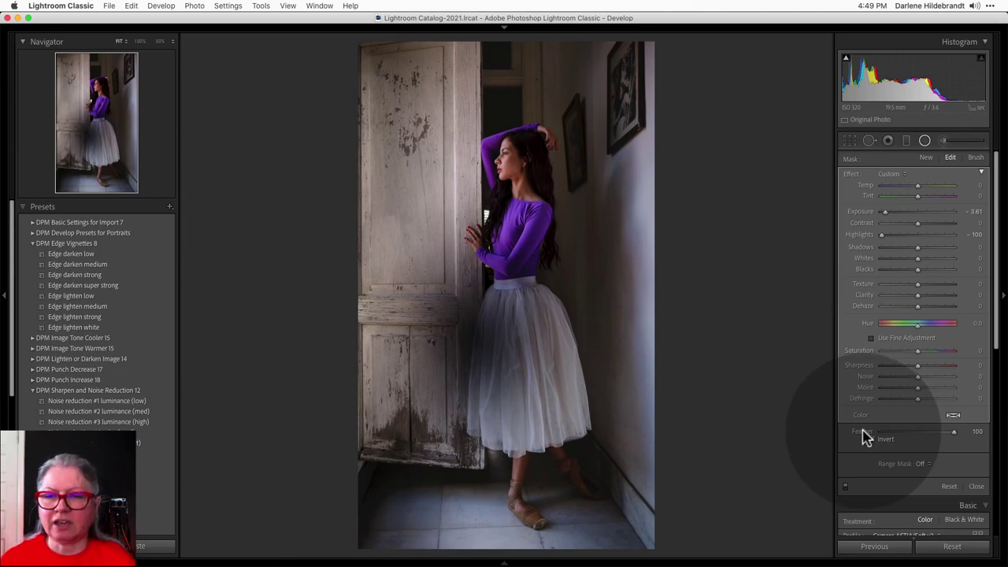
click(864, 438)
mouse_move(544, 370)
mouse_down()
mouse_move(580, 355)
mouse_move(556, 363)
mouse_move(570, 376)
mouse_move(571, 367)
mouse_move(547, 369)
mouse_up()
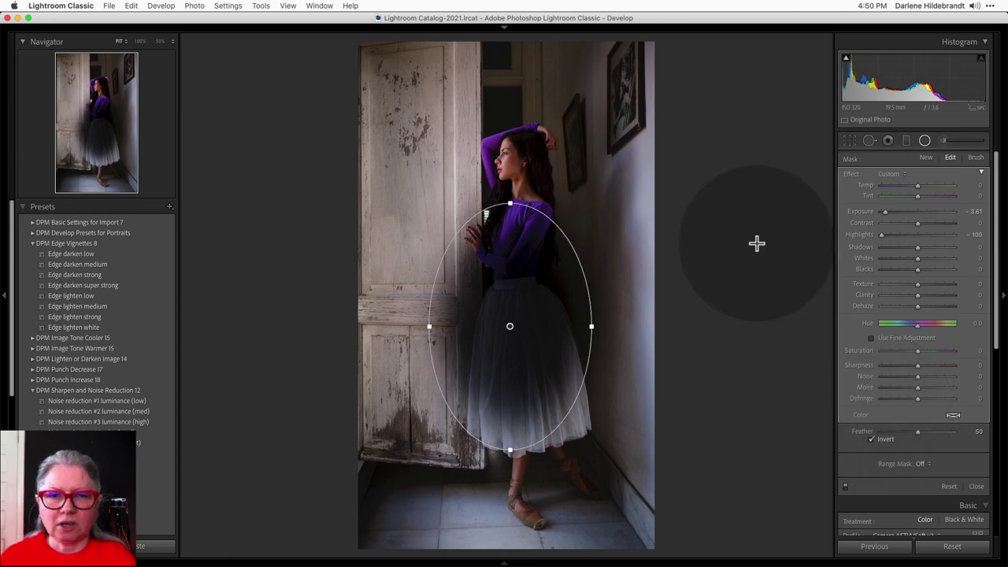
Delete the oval radial filter over the skirt and close the Radial Filter tool
key(BackSpace)
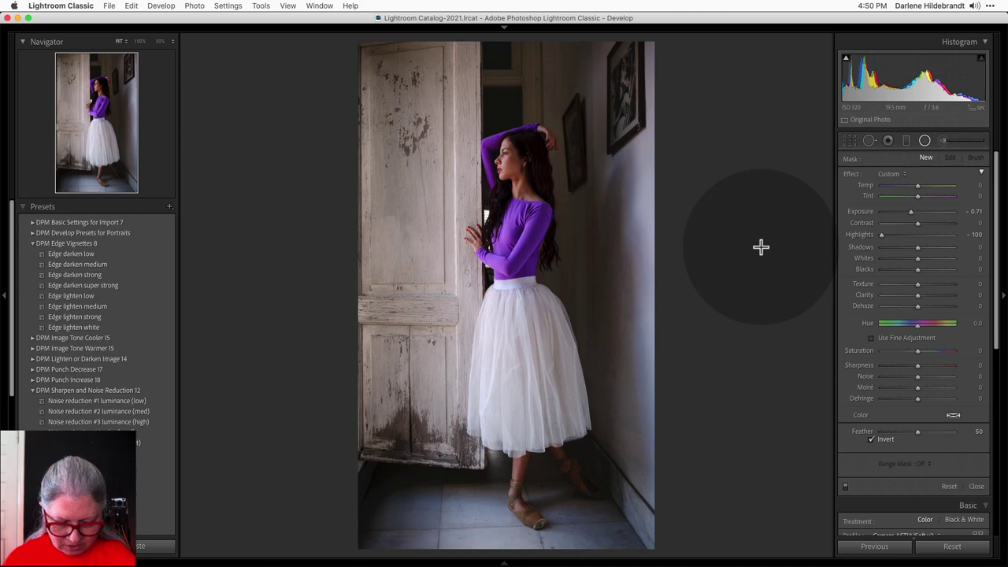
key(shift+m)
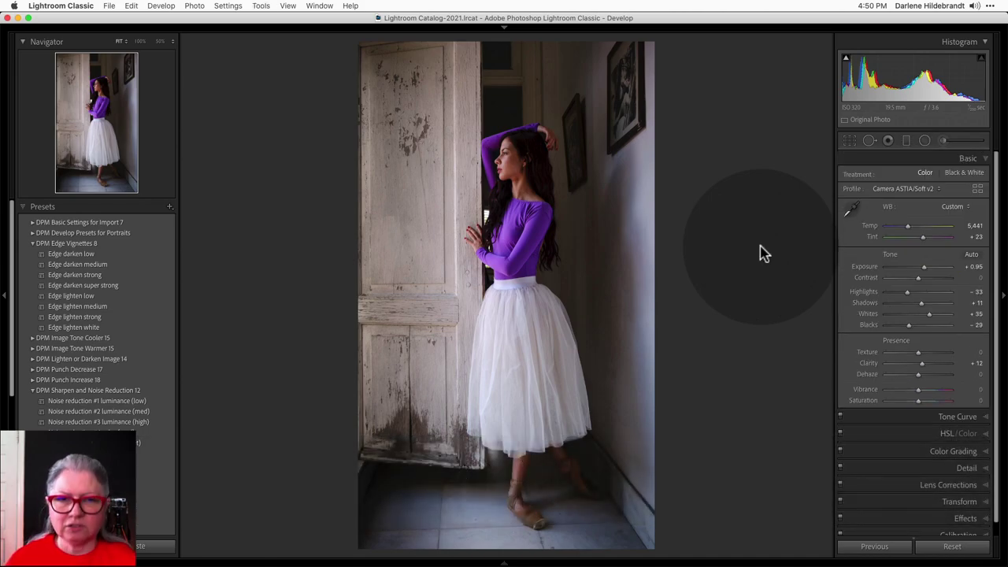
Switch to the next version of the portrait and set its skirt radial filter's Texture to 68 and Clarity to 31
key(Right)
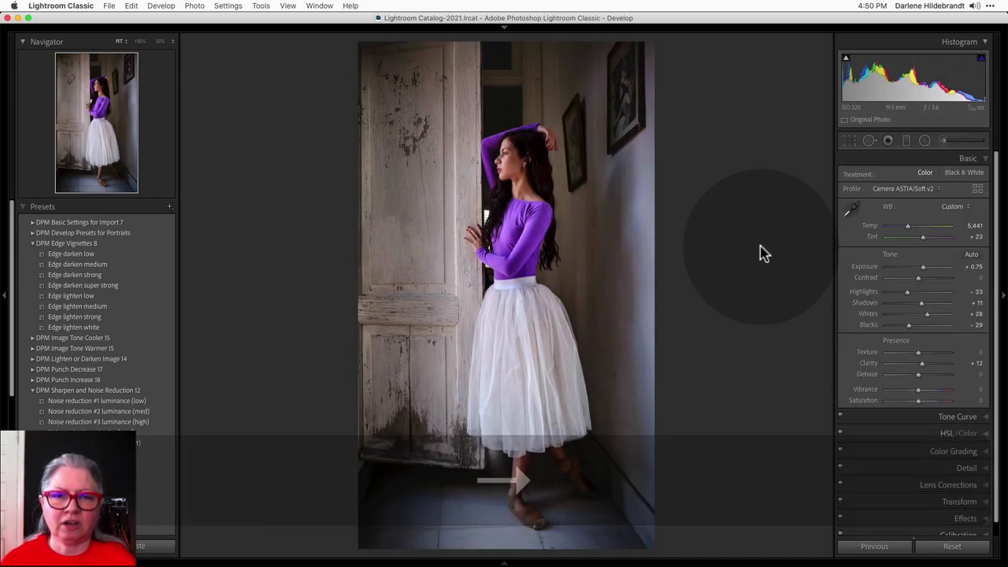
key(shift+m)
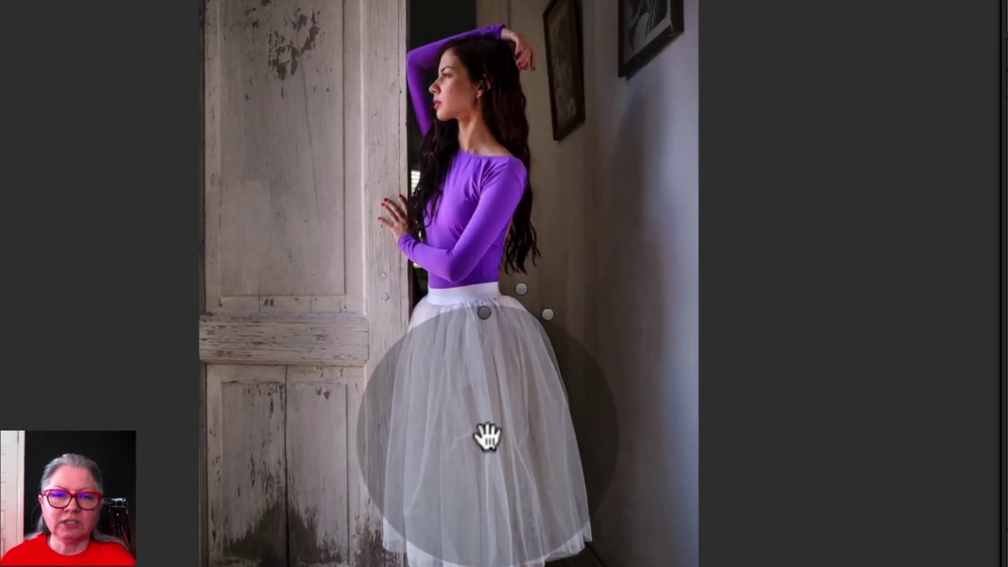
mouse_move(527, 364)
mouse_down()
mouse_move(526, 299)
mouse_move(529, 357)
mouse_up()
click(483, 434)
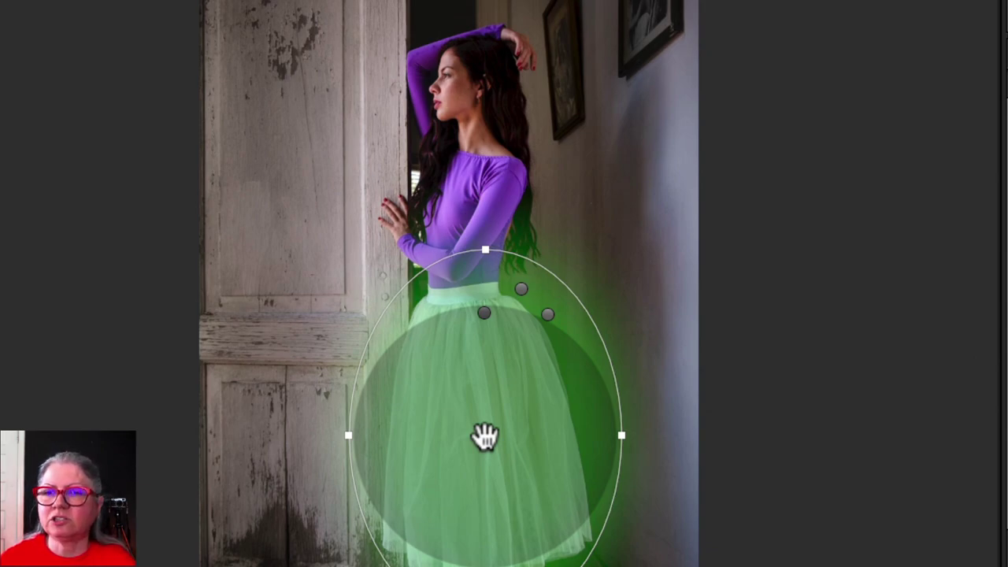
drag(483, 437, 487, 437)
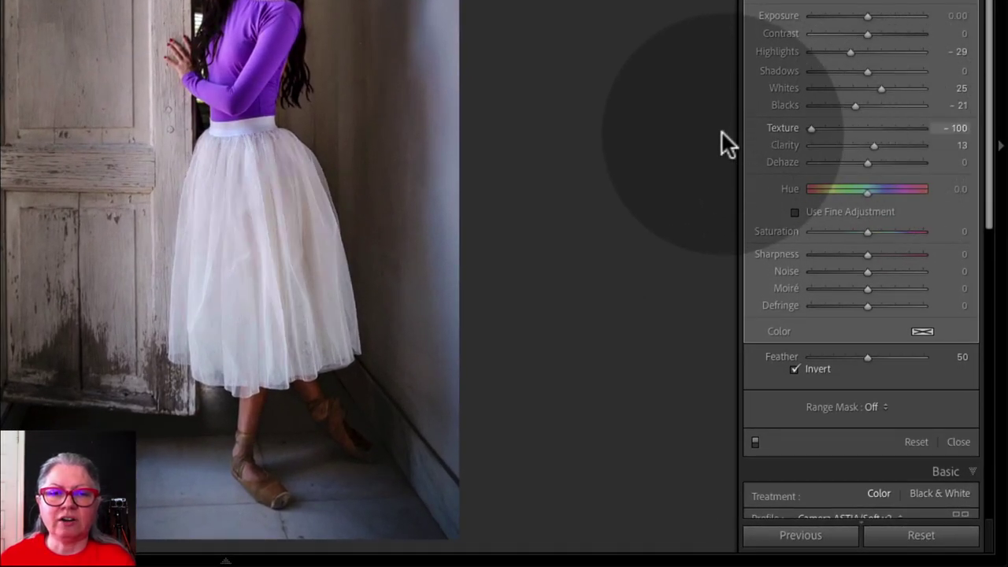
mouse_move(815, 129)
mouse_down()
mouse_move(950, 130)
mouse_move(743, 128)
mouse_move(909, 123)
mouse_move(886, 146)
mouse_up()
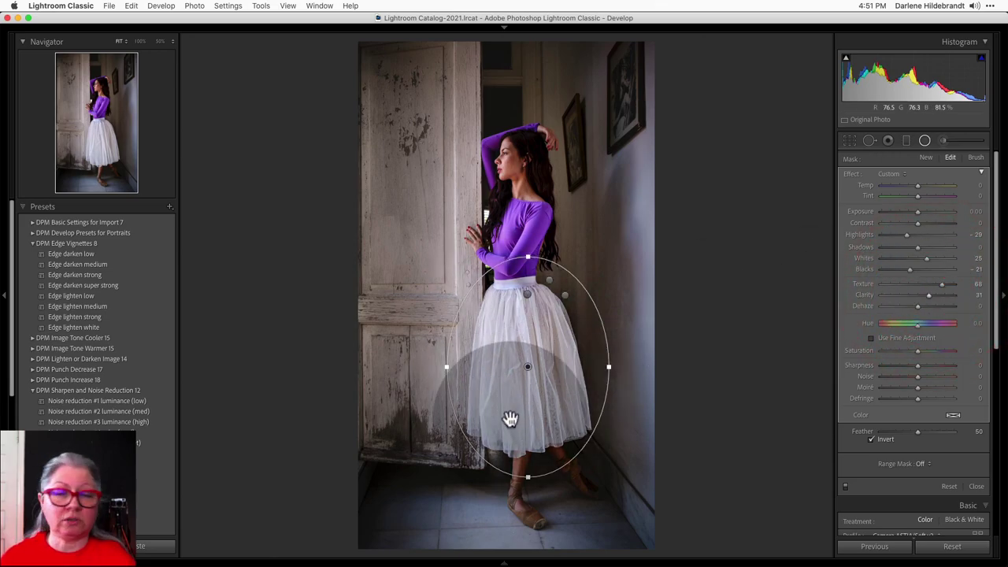
Examine the settings and masks of the full-figure brightening oval and the larger darkening oval around the dancer
click(527, 293)
mouse_move(527, 293)
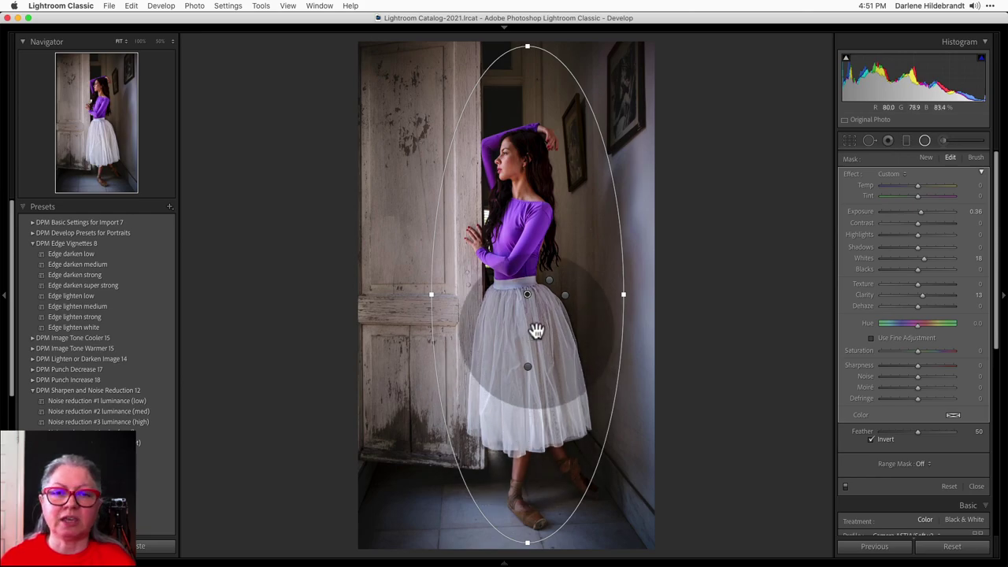
click(549, 280)
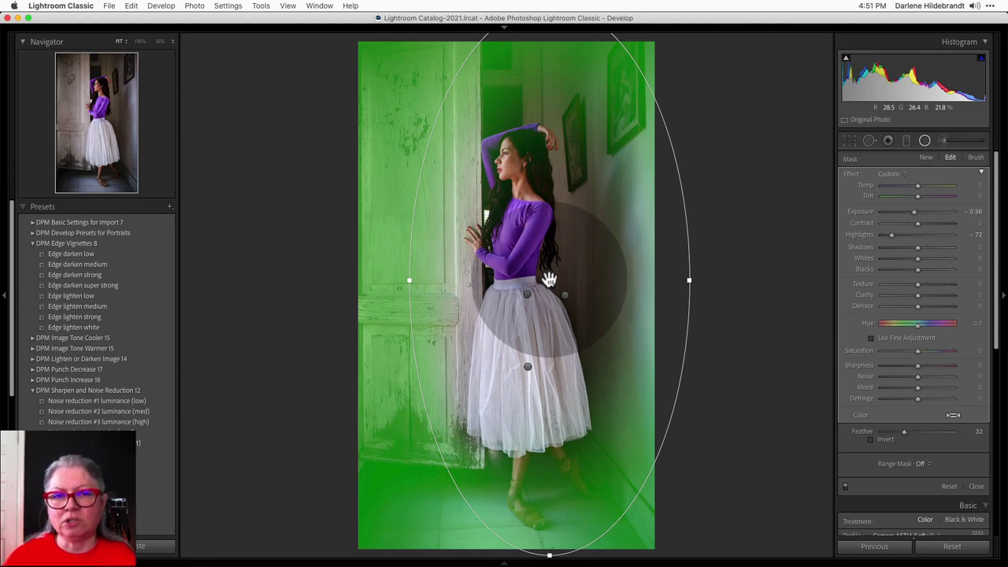
click(526, 293)
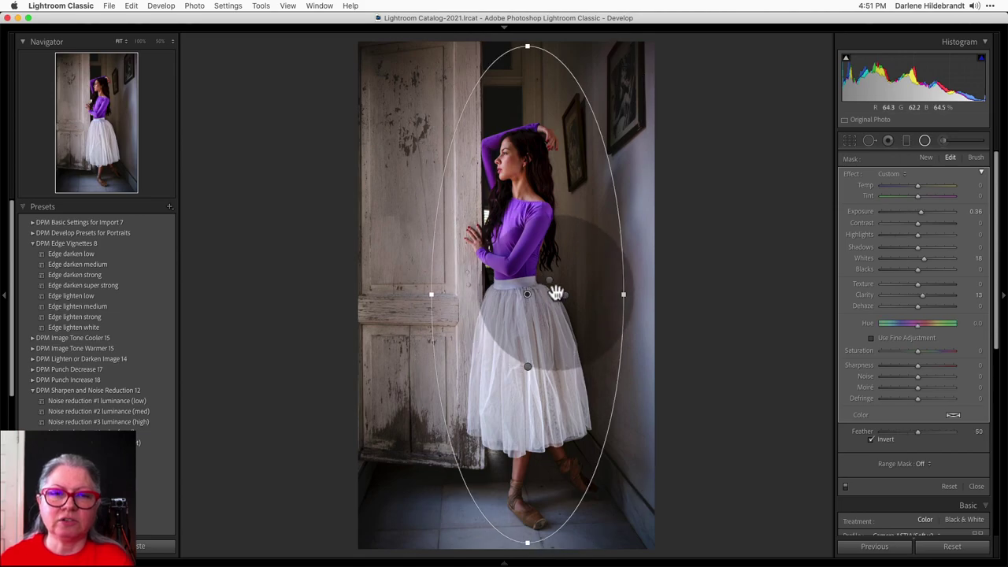
click(548, 279)
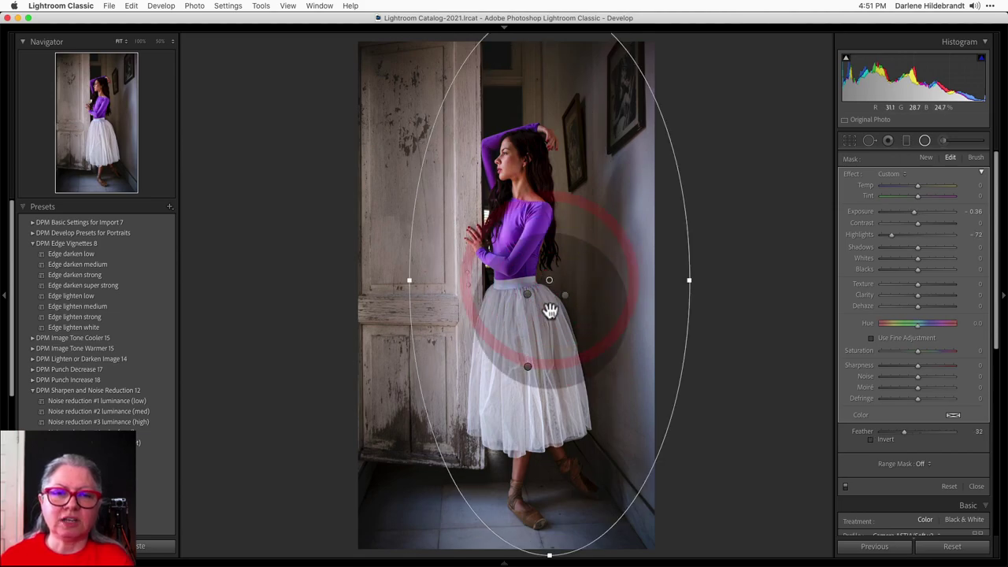
Move the large darkening oval slightly toward the dancer's waist and select the luminance-masked radial filter behind her
drag(595, 323, 545, 326)
click(556, 294)
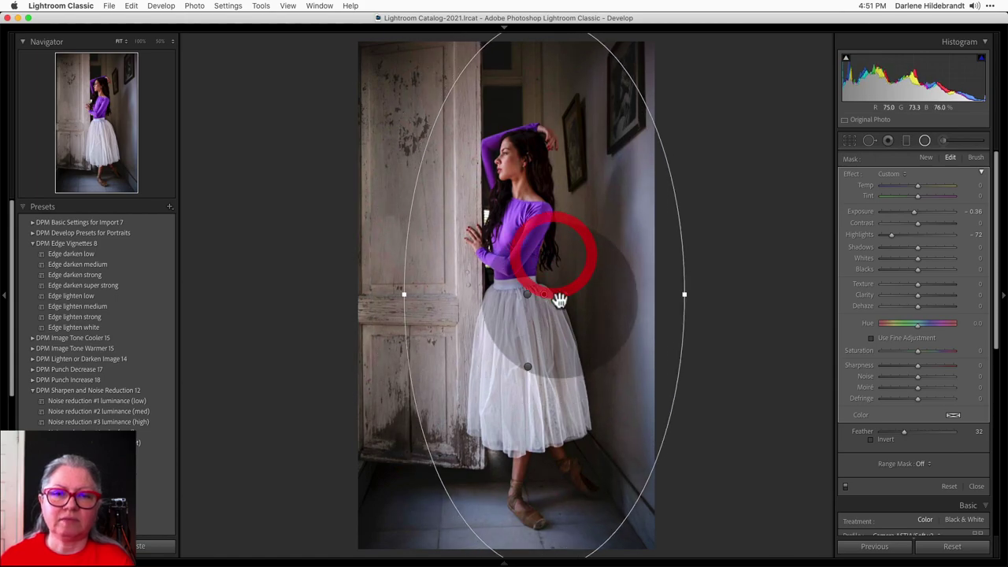
click(562, 297)
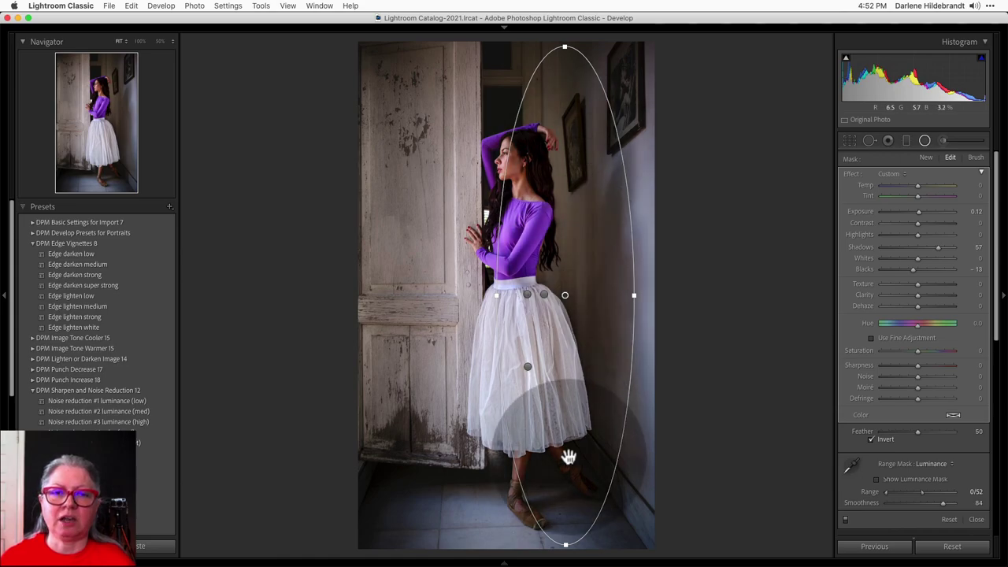
Compare the portrait with its radial filters off and on, close the Radial Filter tool, and compare the before and after views
click(845, 521)
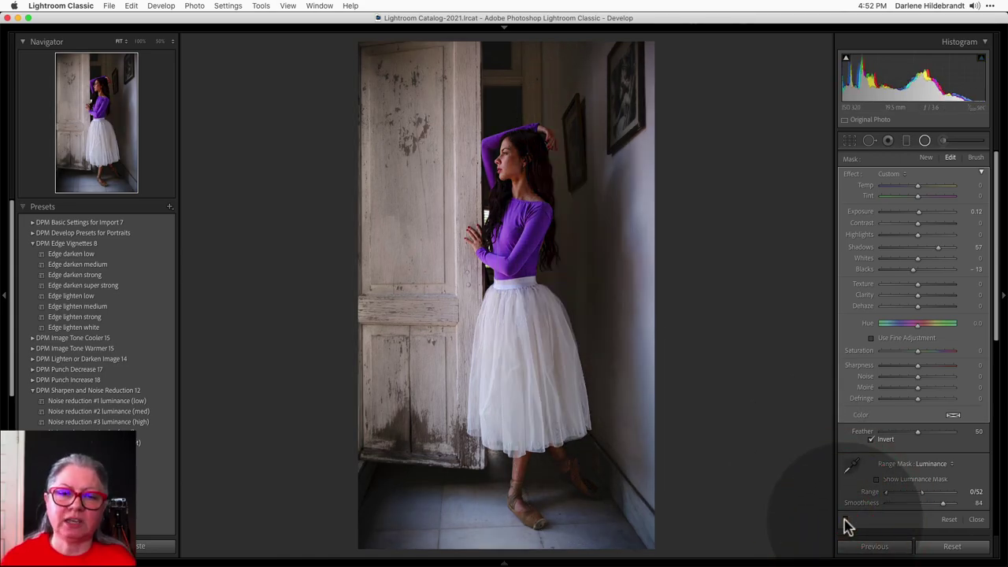
click(845, 522)
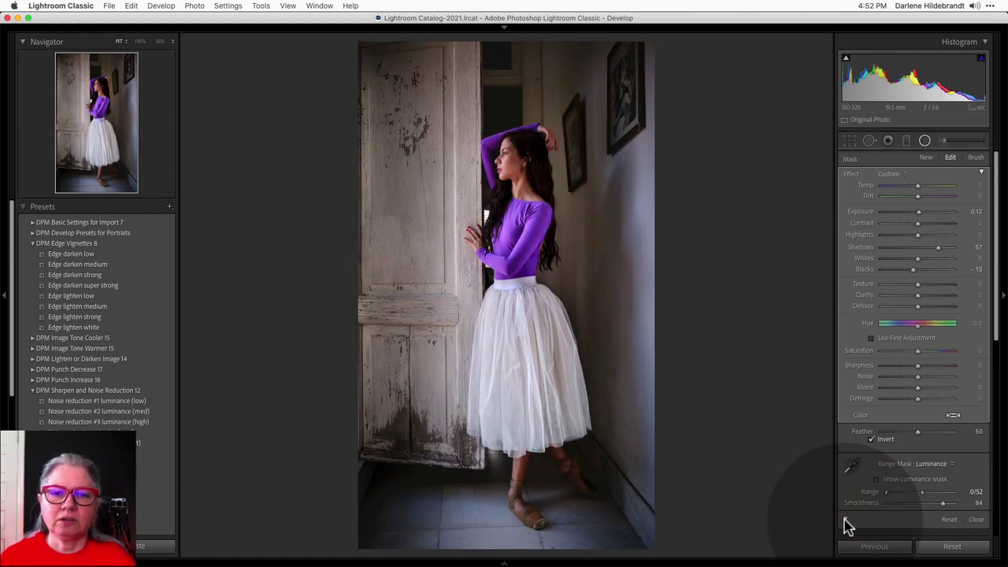
mouse_move(787, 391)
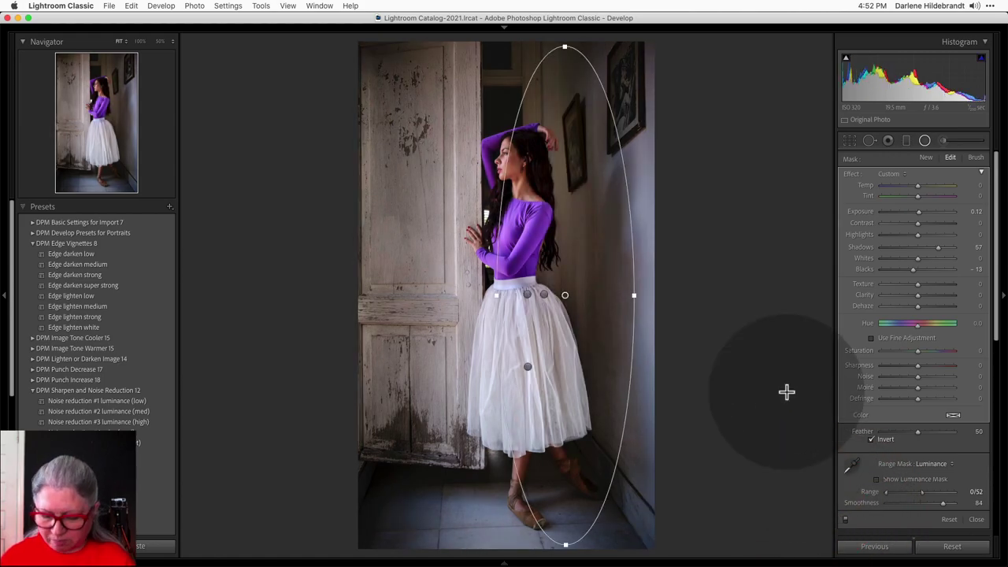
key(shift+m)
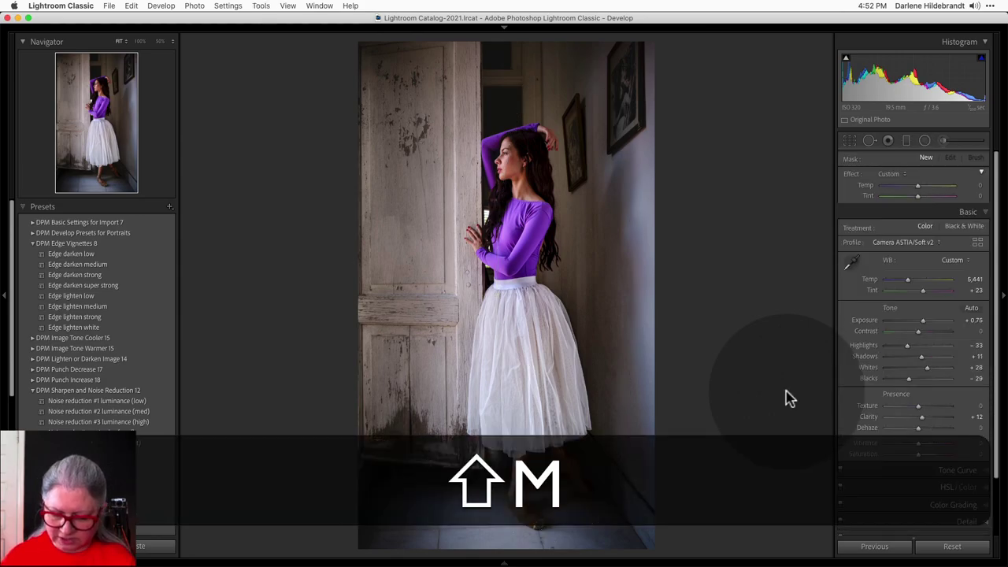
key(backslash)
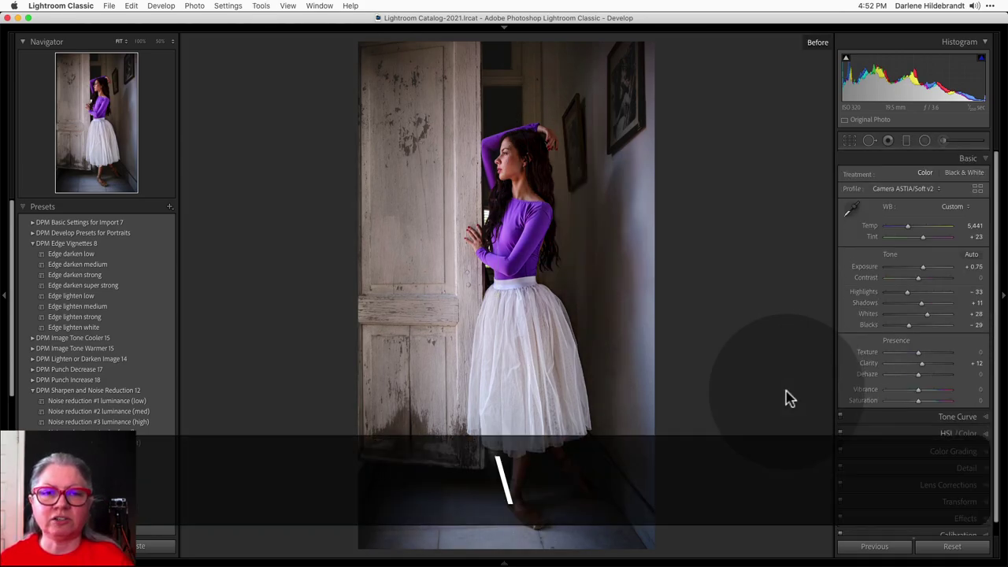
key(backslash)
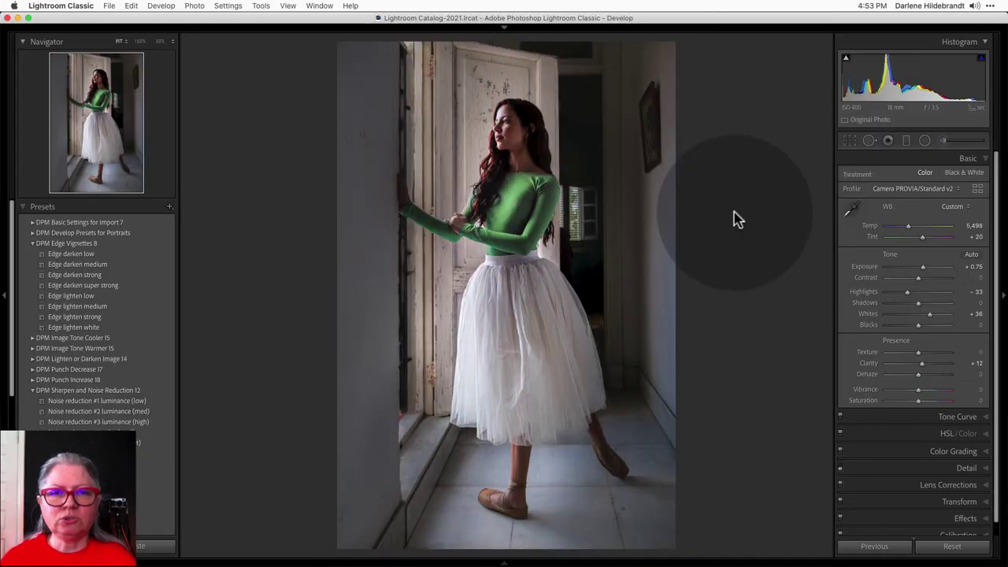
Switch to the previous photo and add an oval radial filter with exposure -0.69 over the small window behind the dancer
key(Left)
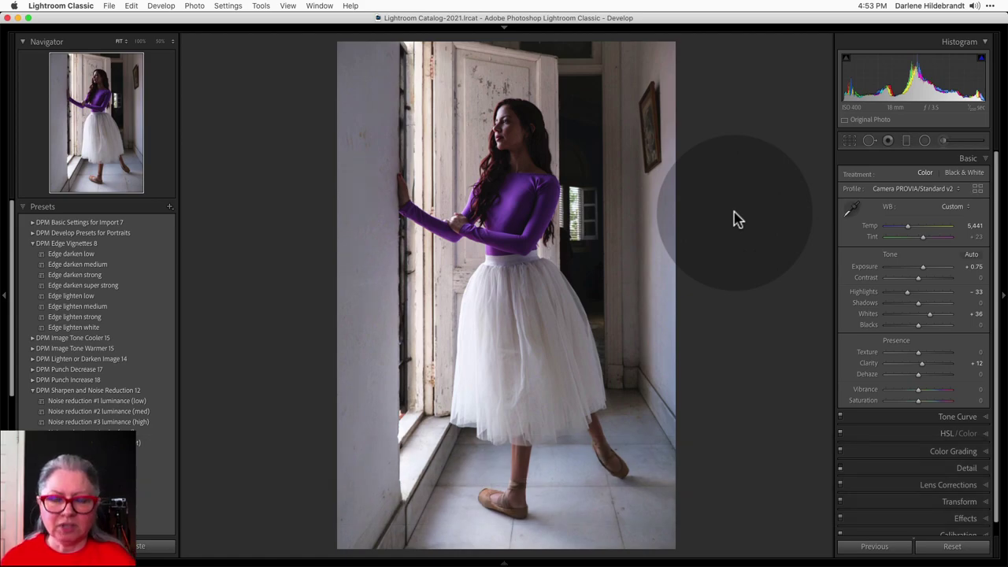
key(shift+m)
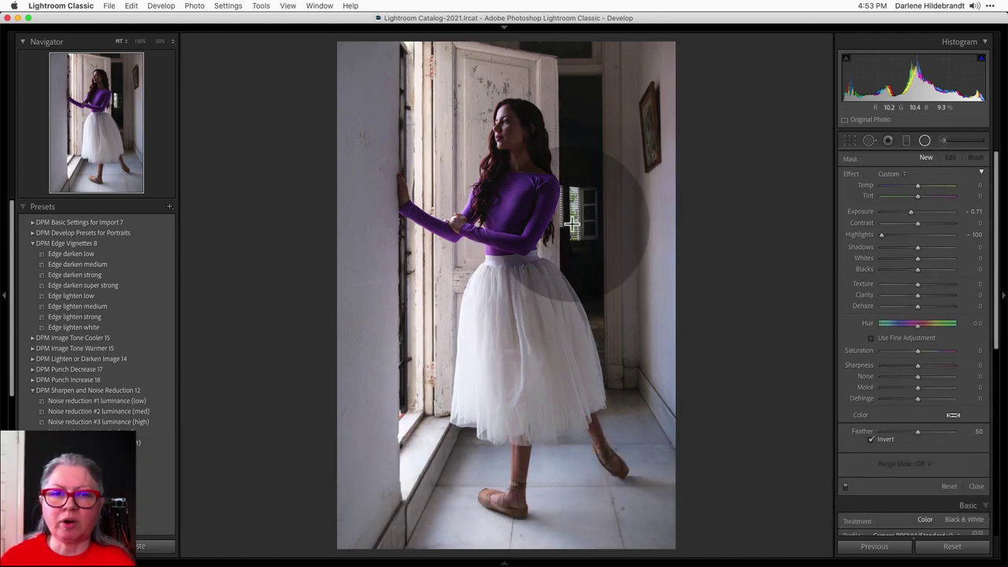
drag(576, 195, 618, 267)
drag(581, 231, 590, 244)
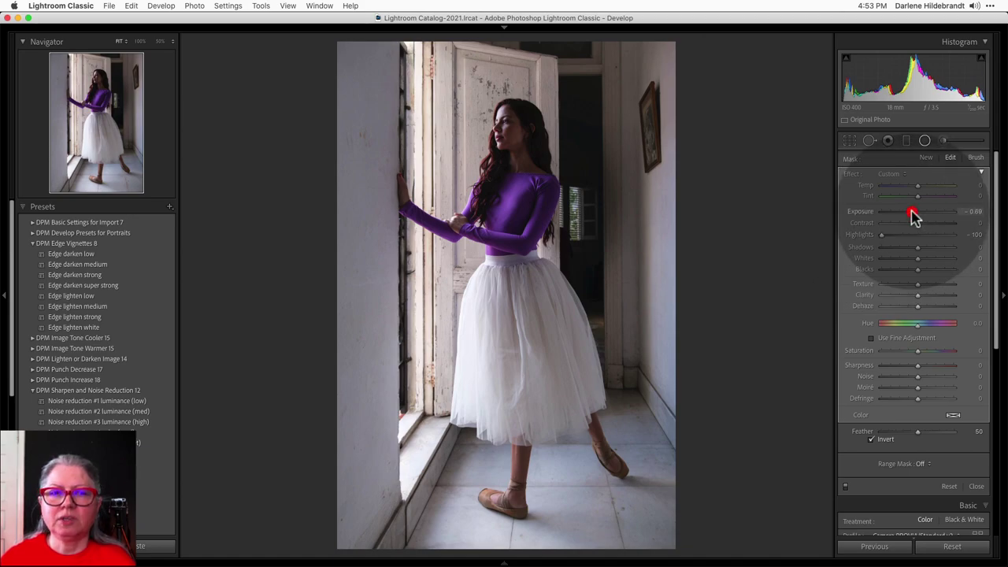
Show the oval's mask overlay, set its Range Mask to Luminance, and turn on the luminance mask view
key(o)
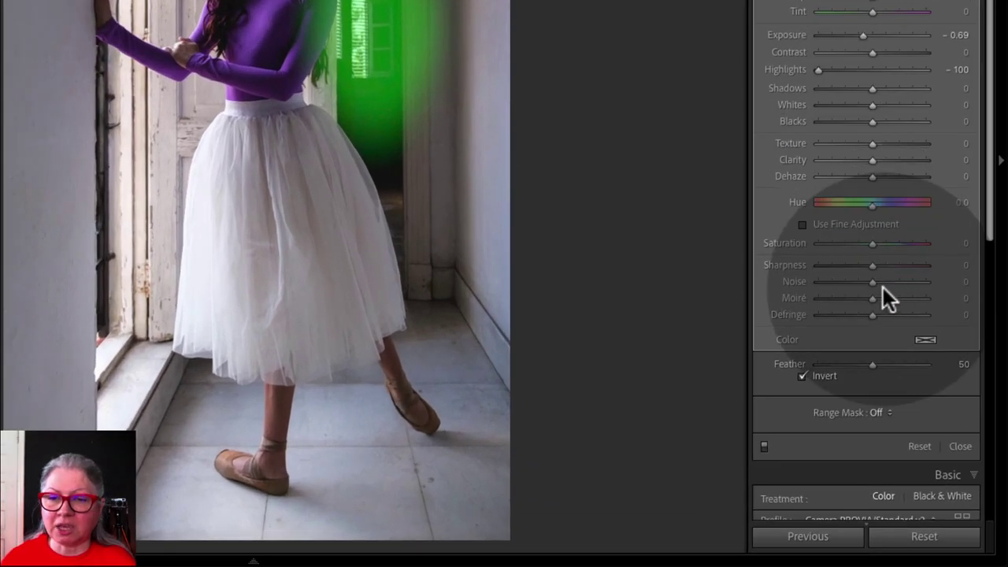
scroll(924, 383, down, 2)
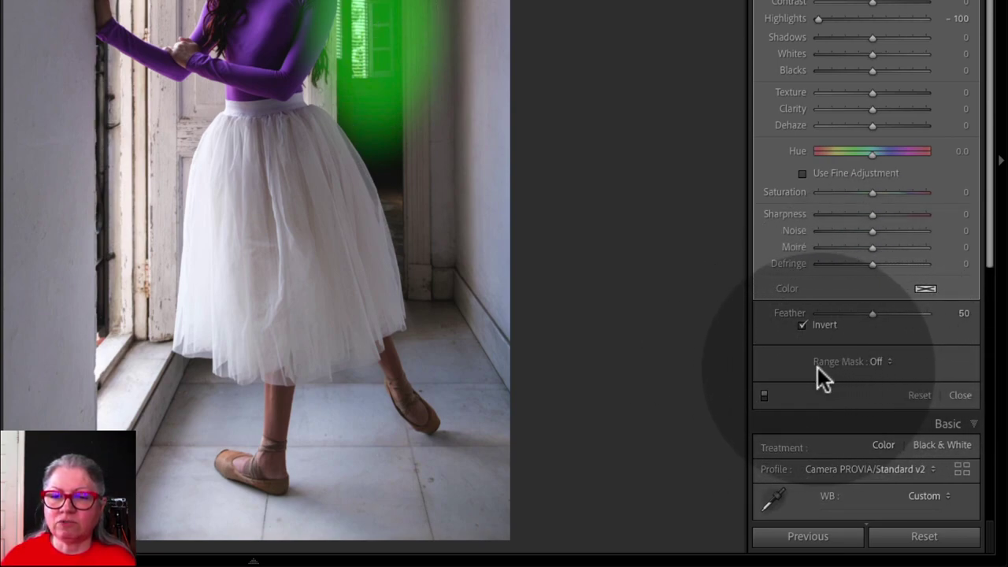
click(881, 360)
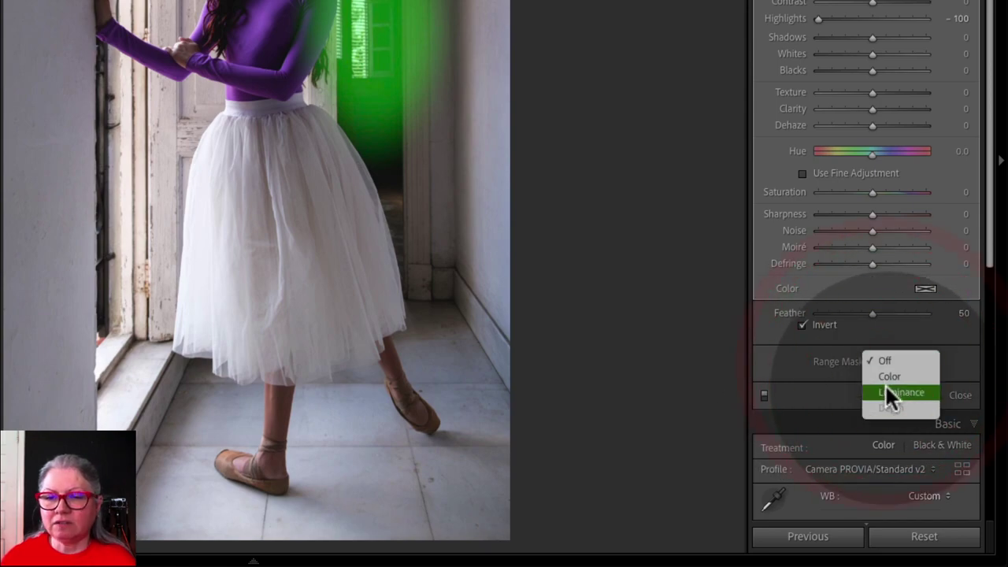
click(887, 392)
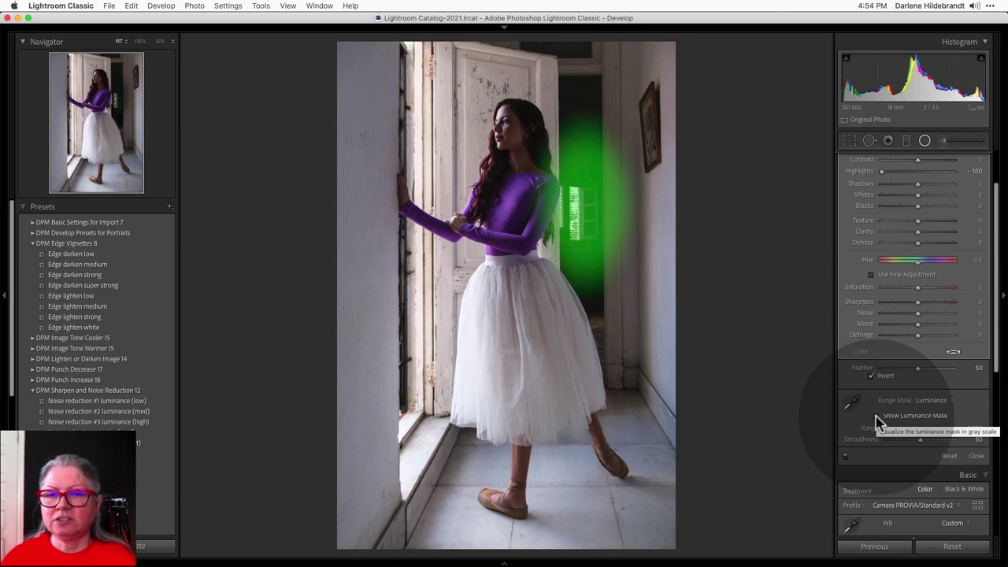
click(876, 418)
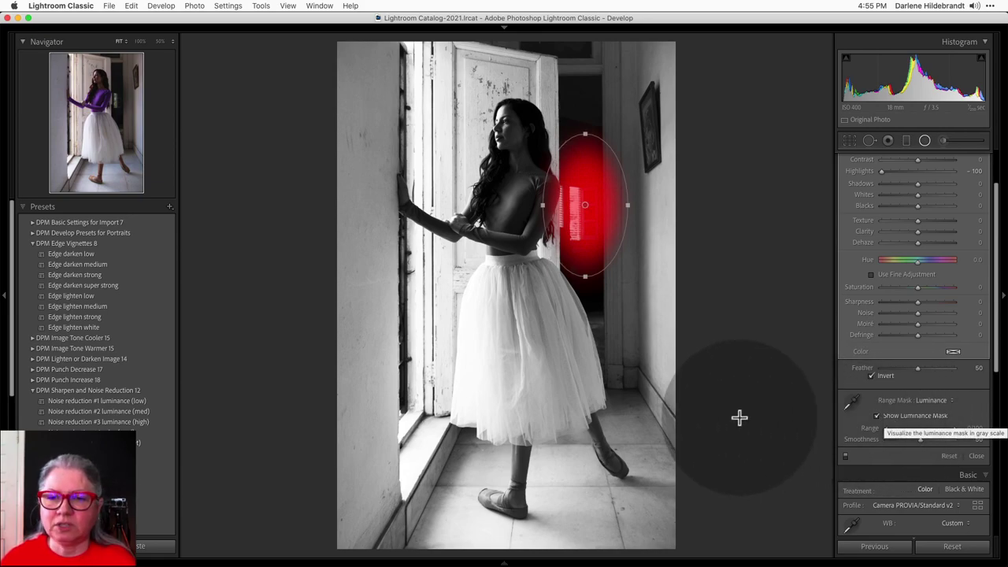
Restrict the luminance mask to range 33/100 with smoothness 18, and turn off the luminance mask view
mouse_move(876, 429)
mouse_down()
mouse_move(904, 430)
mouse_move(879, 430)
mouse_up()
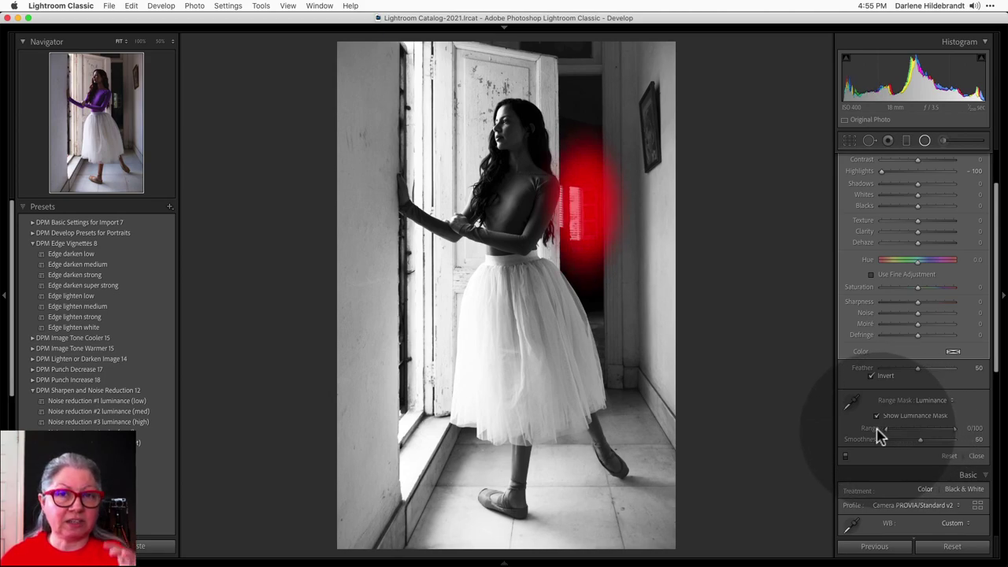
drag(881, 436, 908, 434)
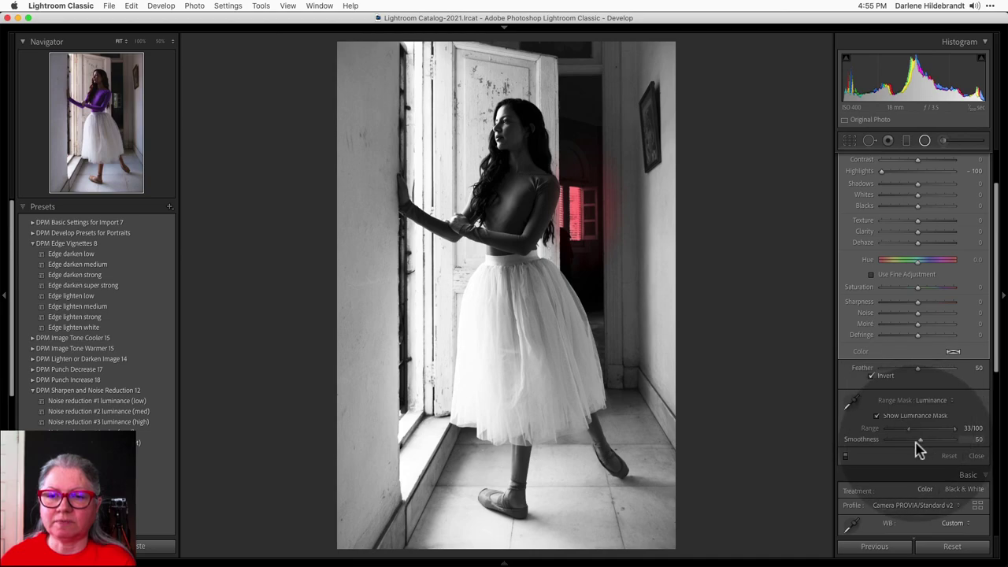
drag(956, 443, 896, 443)
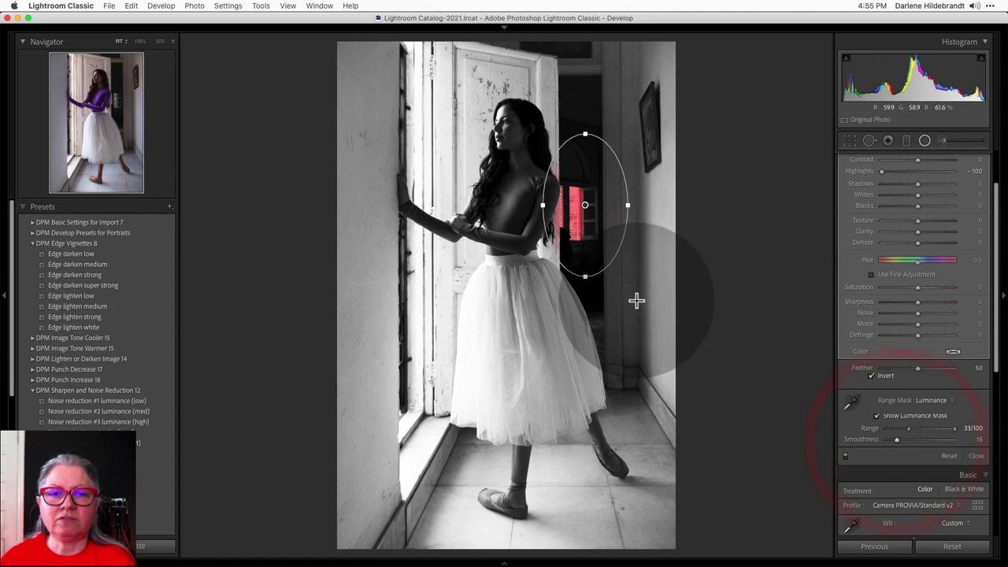
click(591, 243)
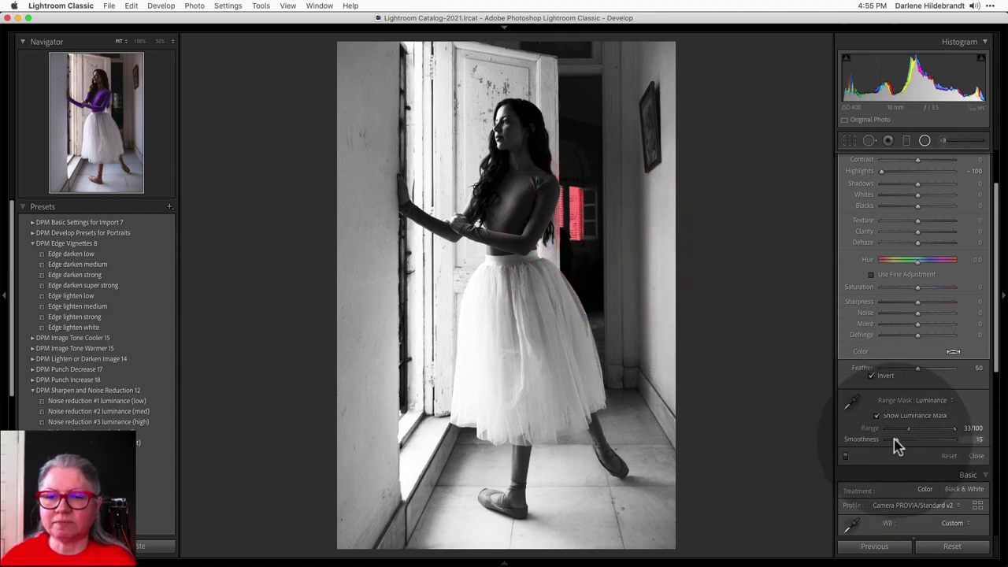
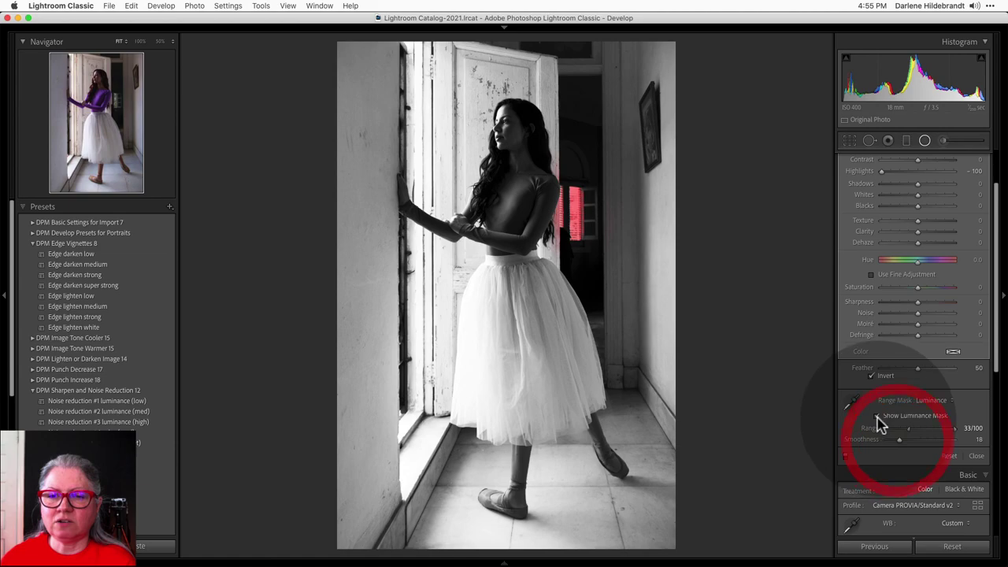
click(877, 418)
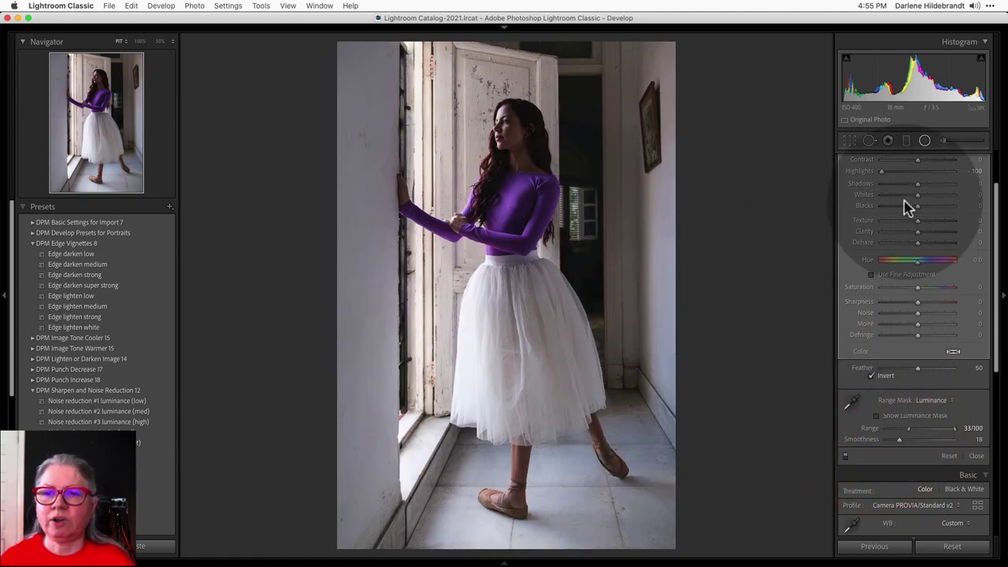
Set the small window filter's temperature to -13 and its exposure to -0.36
scroll(913, 197, up, 1)
scroll(918, 180, up, 1)
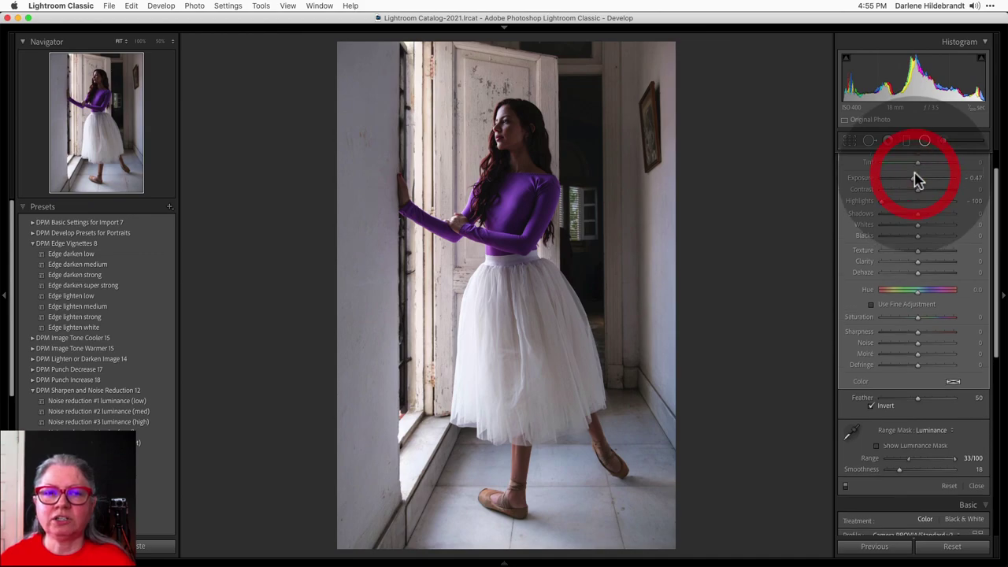
drag(917, 174, 906, 174)
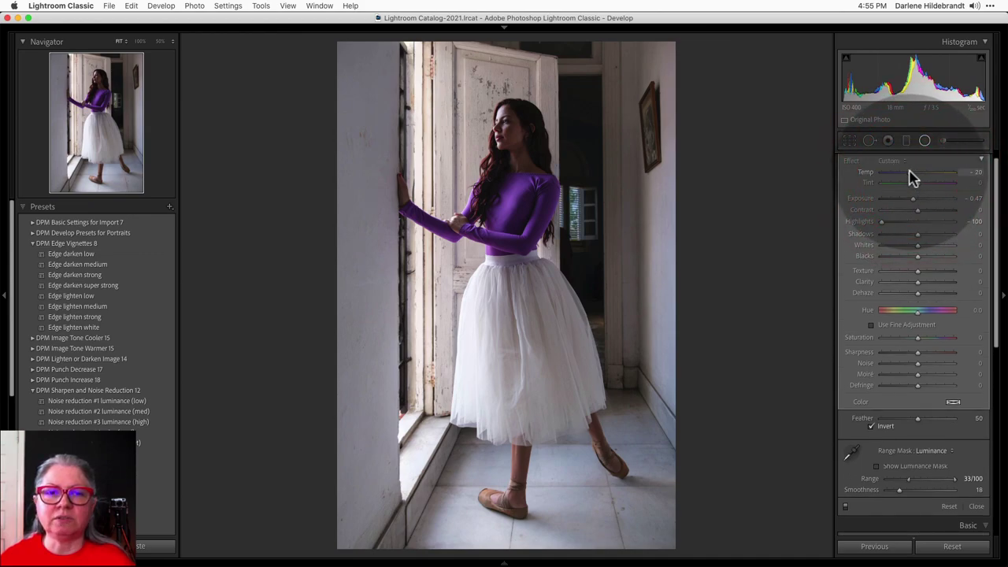
click(914, 177)
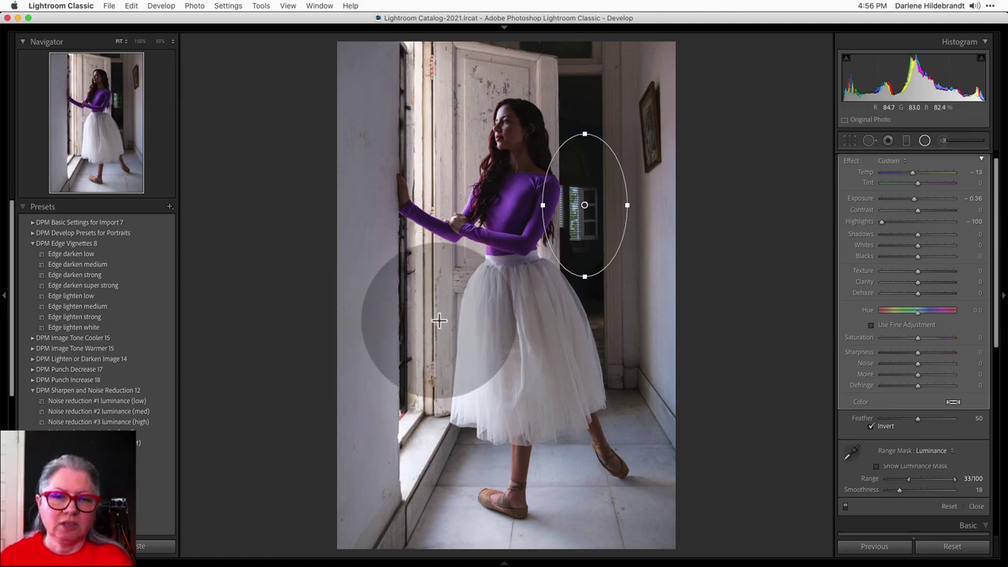
Add a large oval radial filter over the doorway's sill, tilt it to follow the sill's angle, and set highlights to -85
mouse_move(432, 558)
click(426, 371)
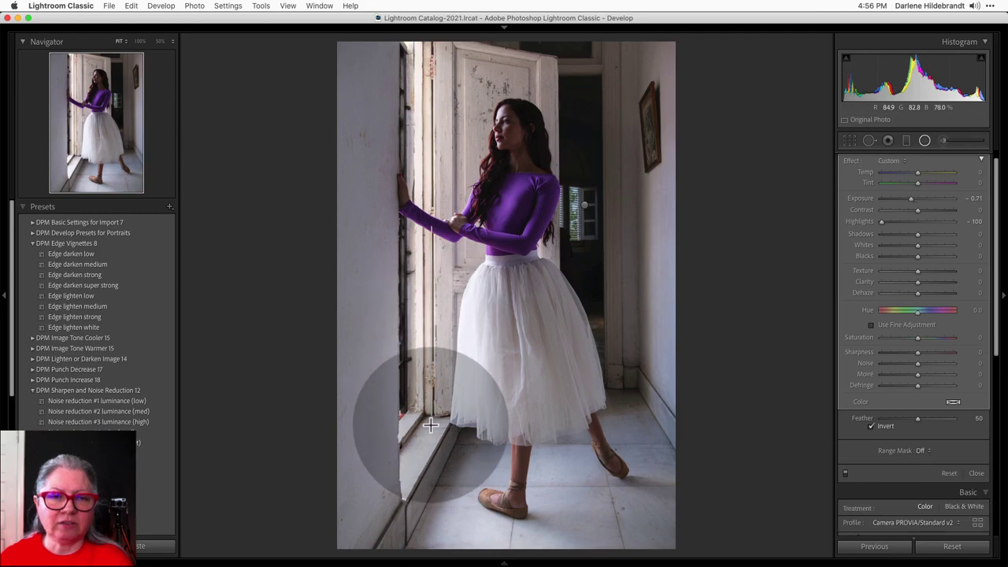
drag(465, 470, 462, 513)
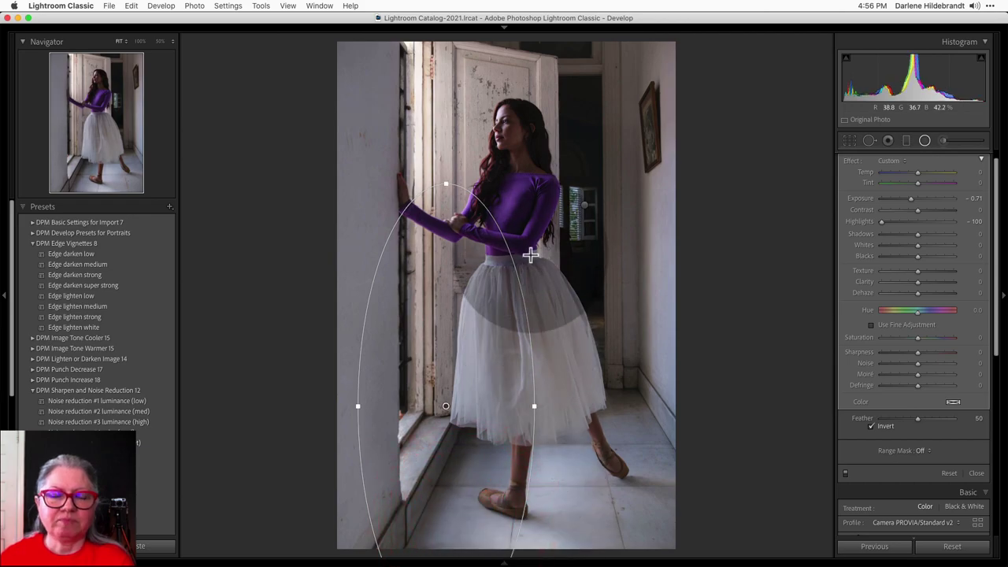
mouse_move(475, 190)
mouse_down()
mouse_move(405, 185)
mouse_move(498, 206)
mouse_move(466, 194)
mouse_up()
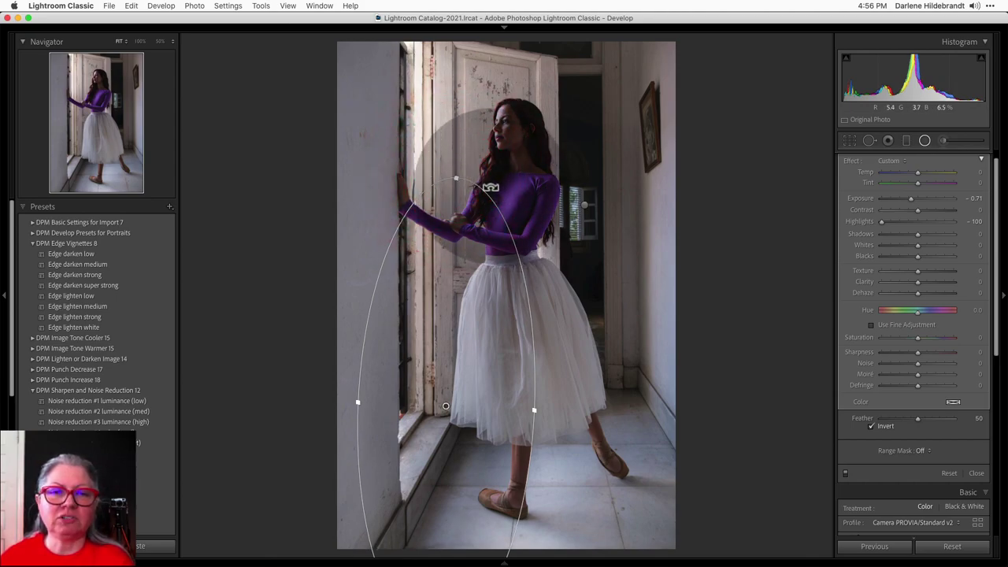
drag(497, 199, 391, 196)
drag(386, 451, 433, 491)
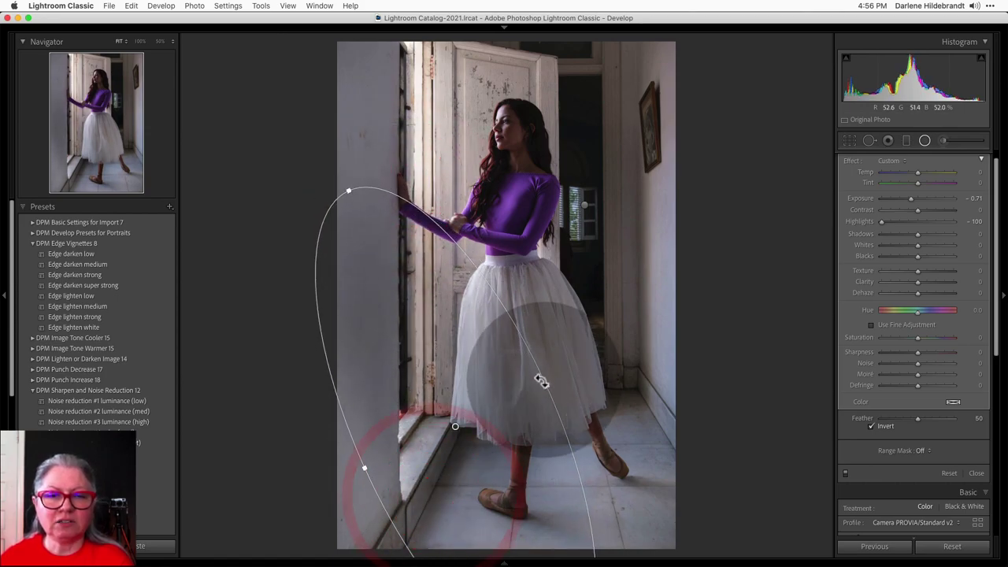
drag(546, 384, 536, 388)
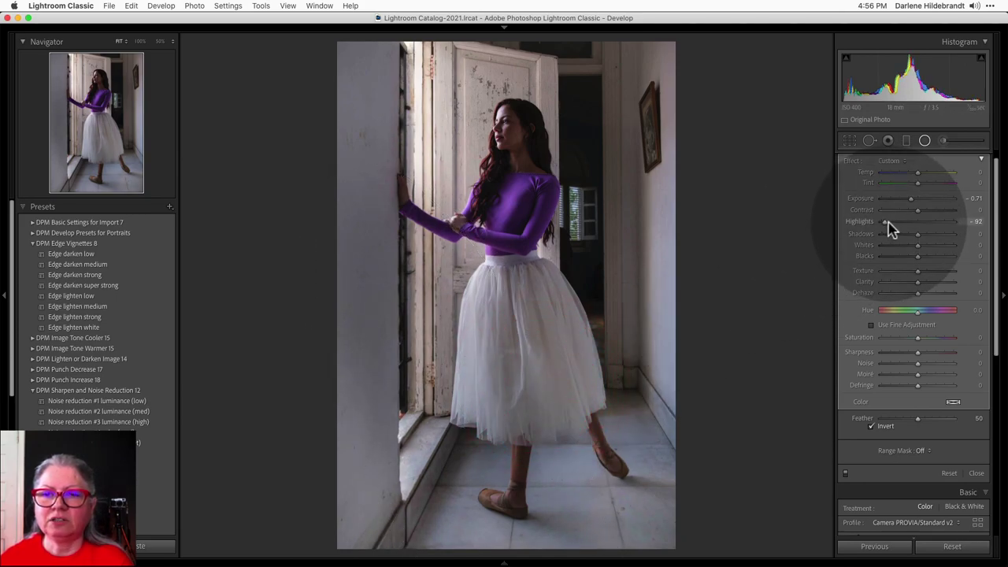
drag(887, 223, 891, 223)
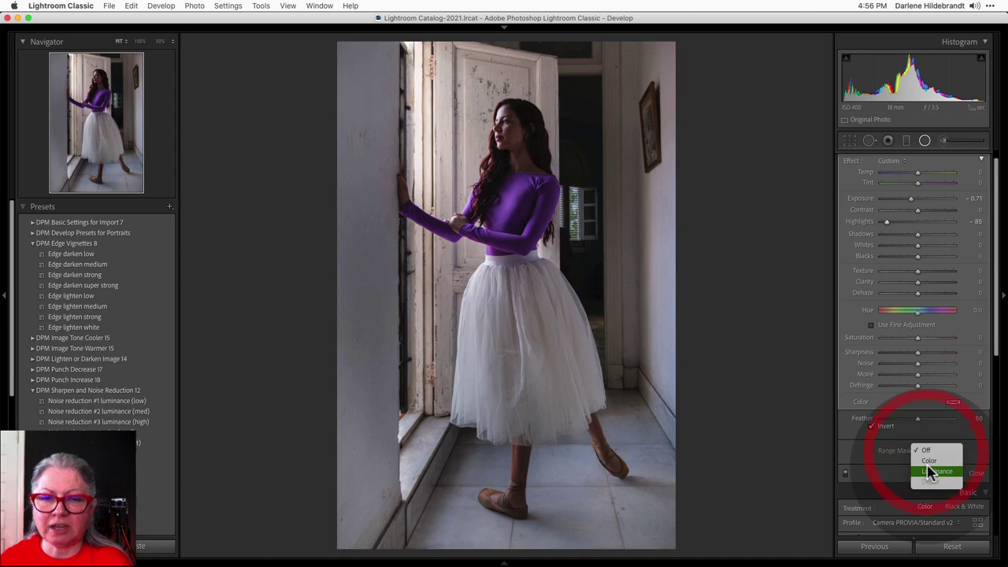
Set the sill filter's Range Mask to Luminance with range 58/100 and smoothness 59, using the luminance mask view while adjusting
click(936, 471)
click(880, 468)
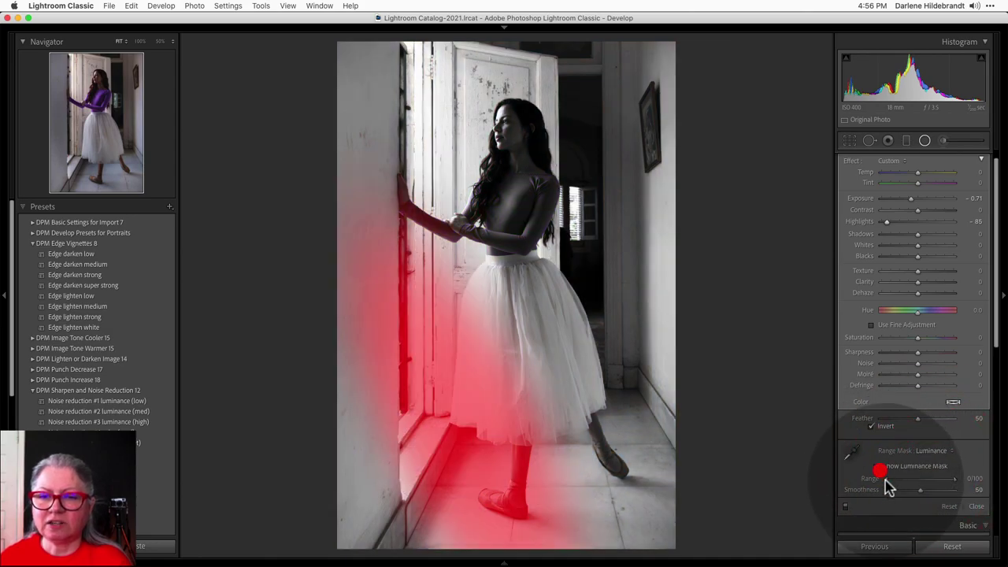
drag(902, 486, 916, 486)
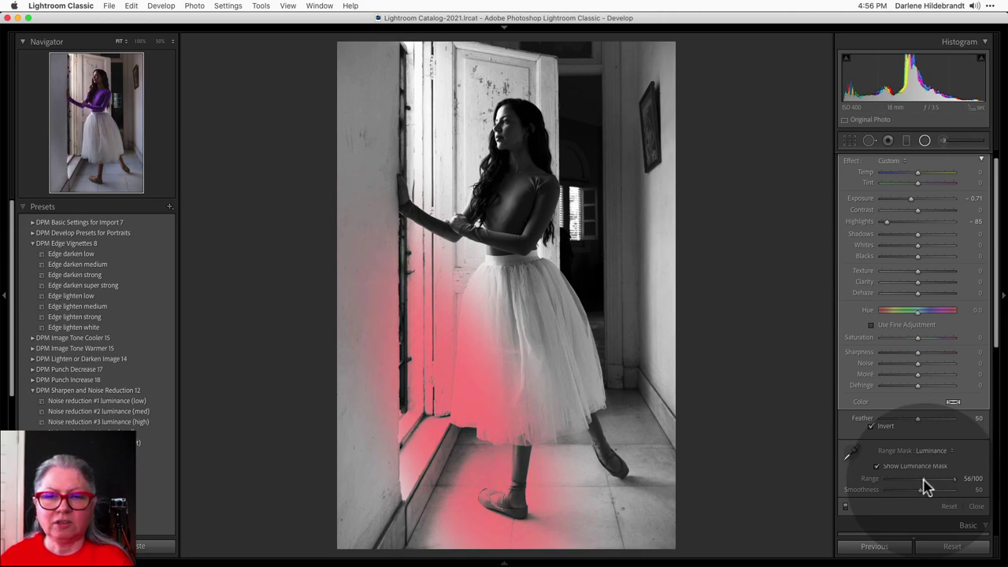
mouse_move(920, 490)
mouse_down()
mouse_move(945, 493)
mouse_move(901, 495)
mouse_move(930, 494)
mouse_up()
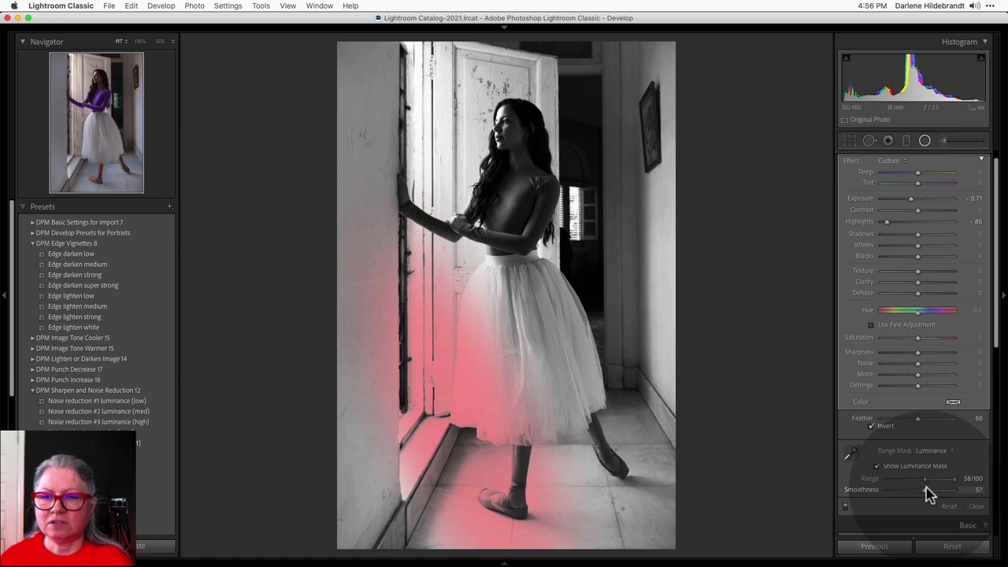
click(877, 466)
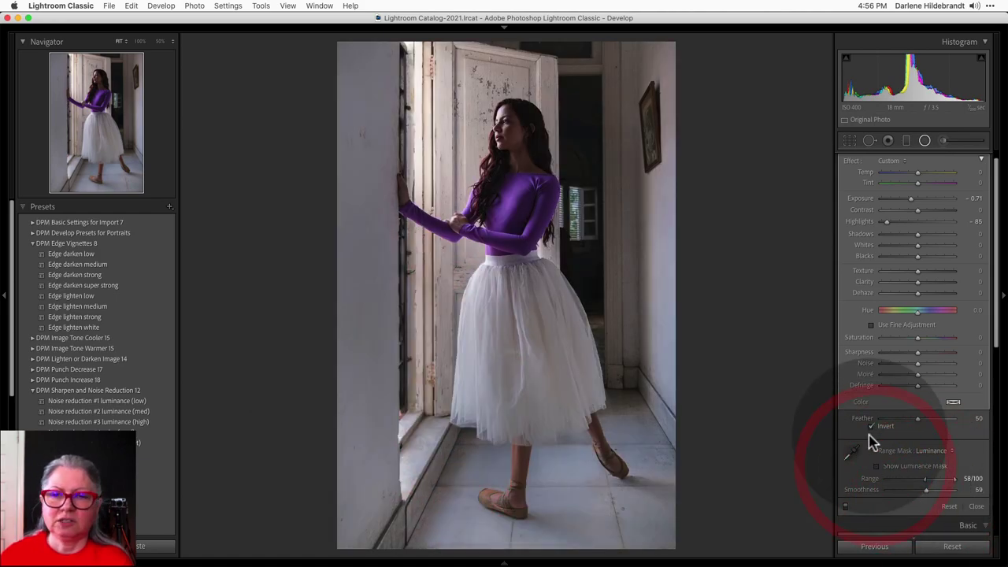
Switch the radial filters off and on to compare the photo before and after the effect
click(846, 507)
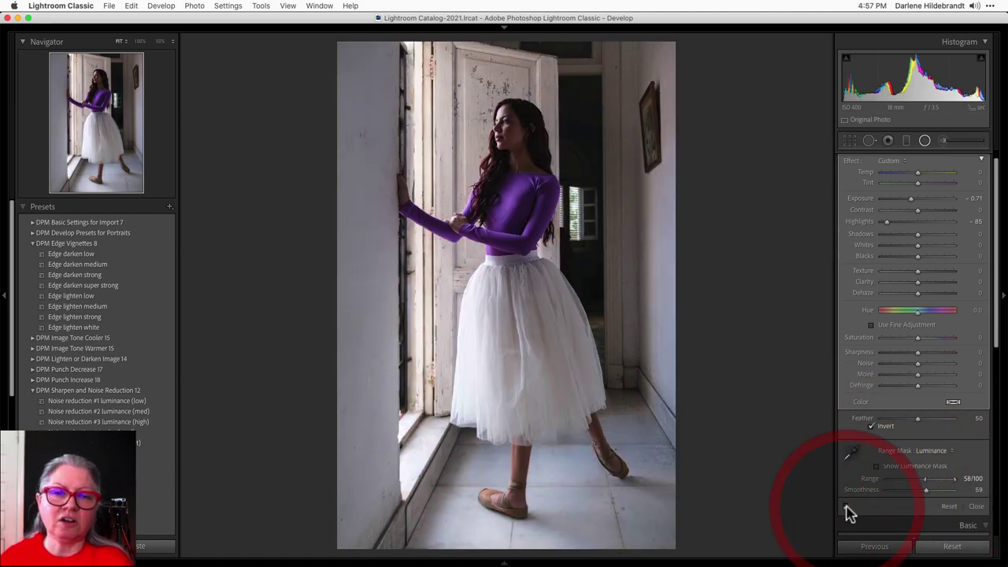
click(847, 508)
click(848, 511)
click(848, 510)
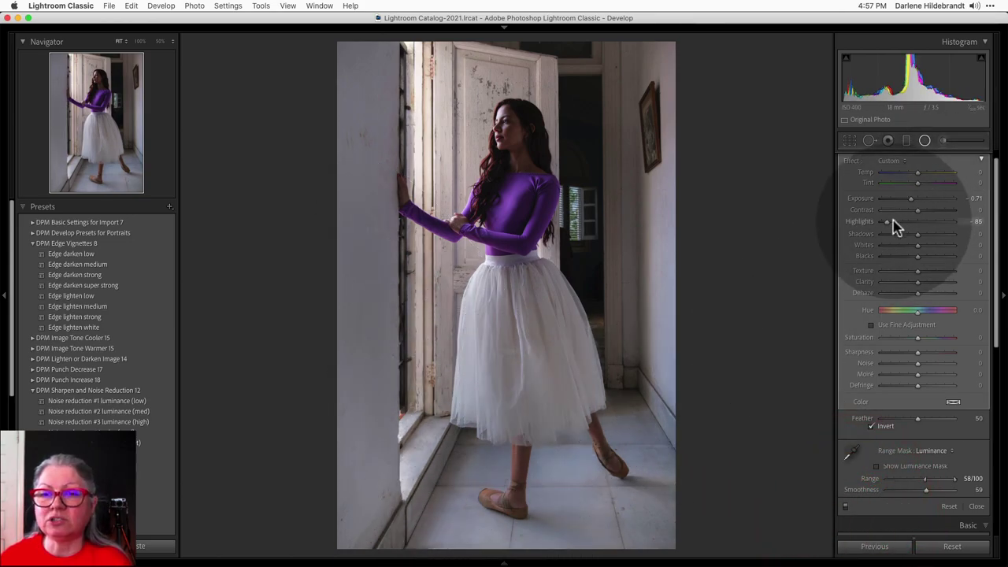
Set the sill filter's highlights to -37 and exposure to -0.93, and reposition its oval around the sill
drag(888, 226, 900, 226)
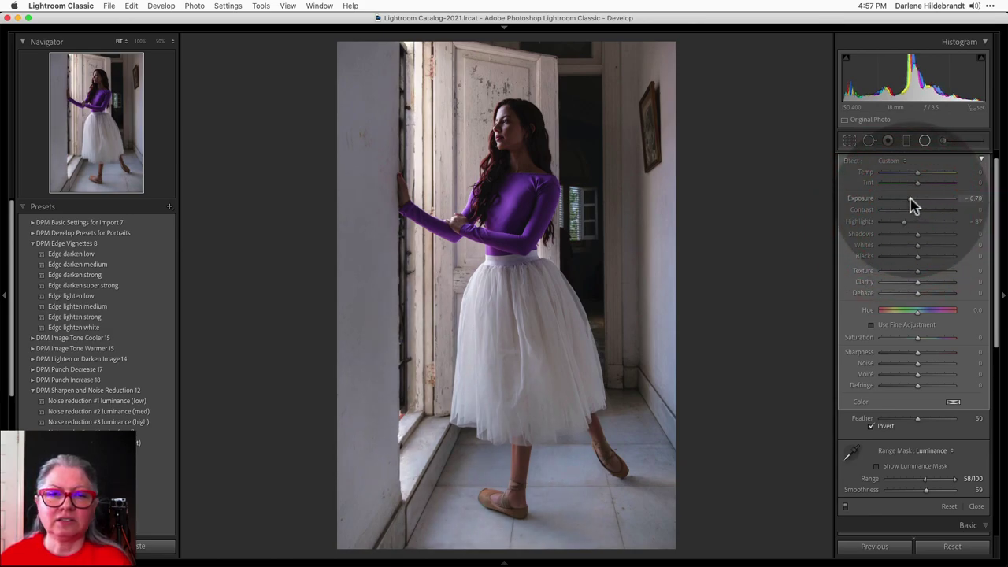
click(909, 199)
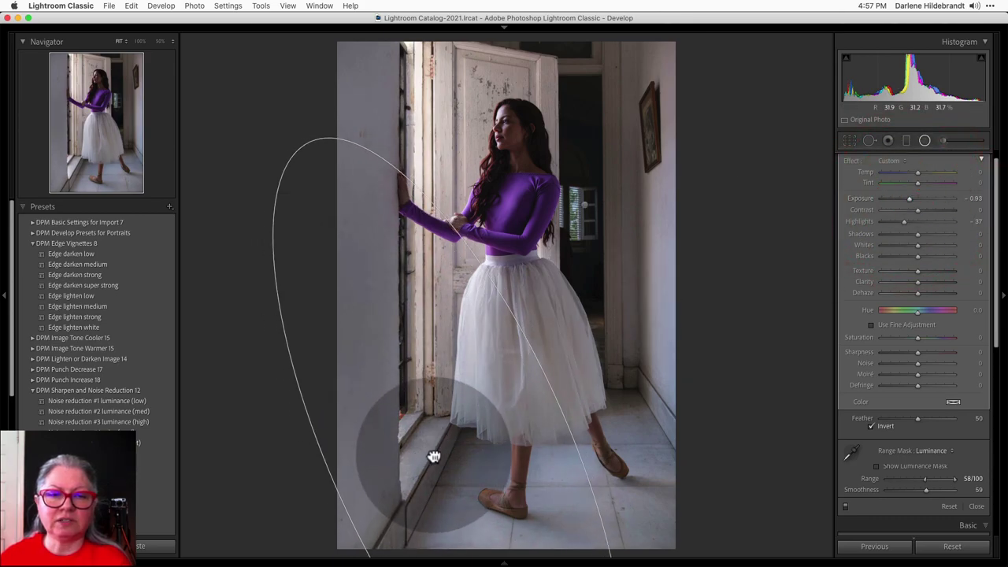
click(435, 455)
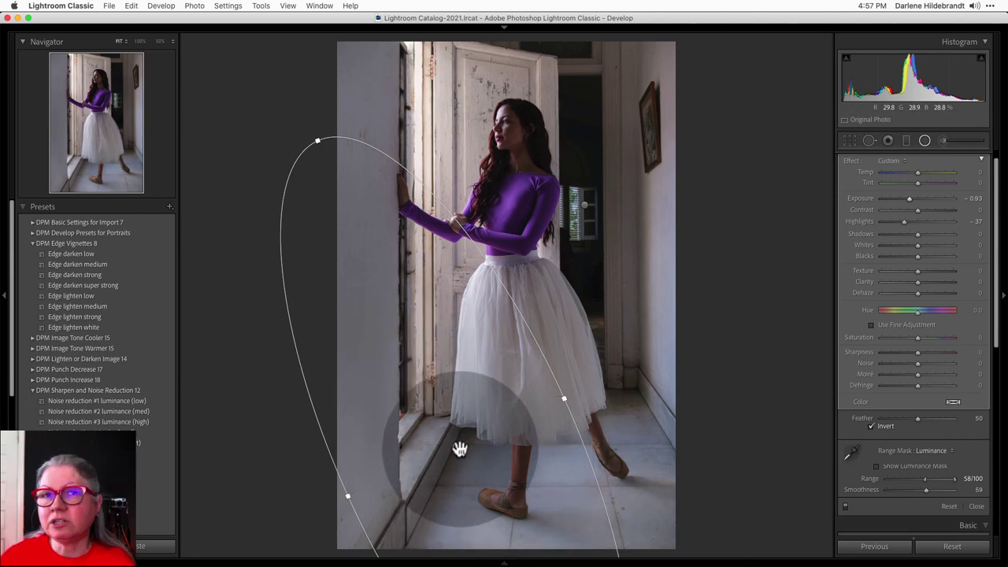
Duplicate the sill's radial filter and move the copy up over the dancer's waist
mouse_move(460, 449)
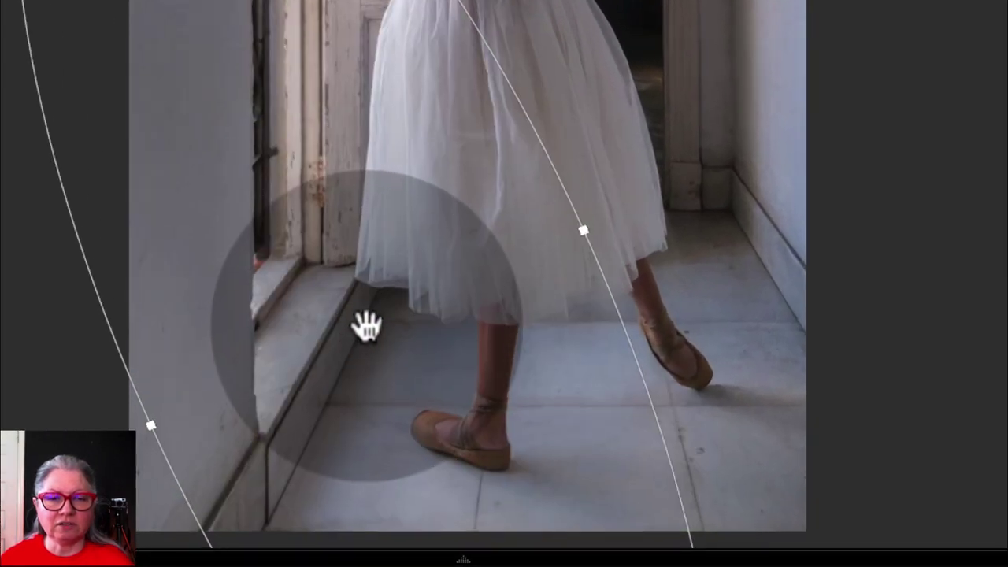
right_click(367, 327)
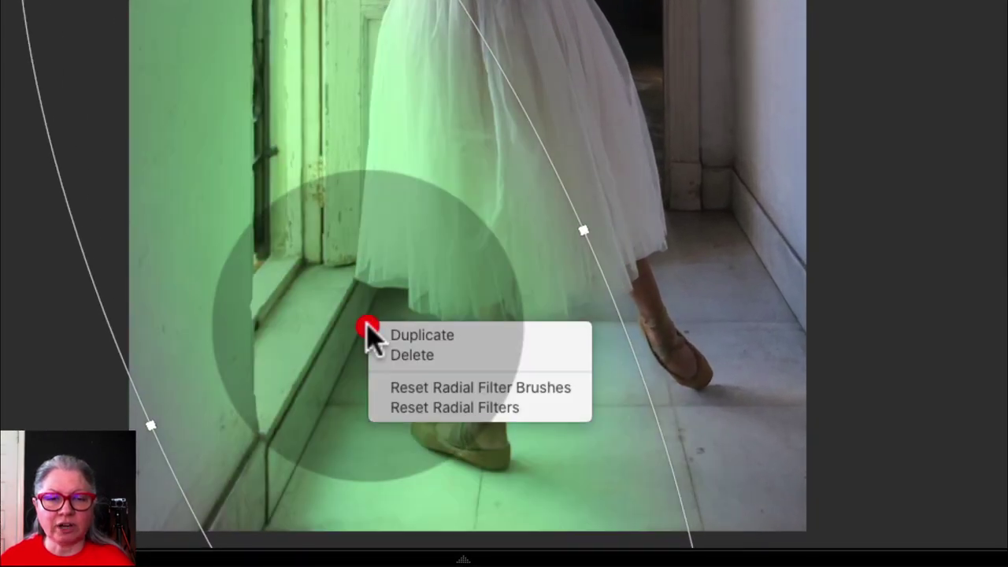
click(394, 337)
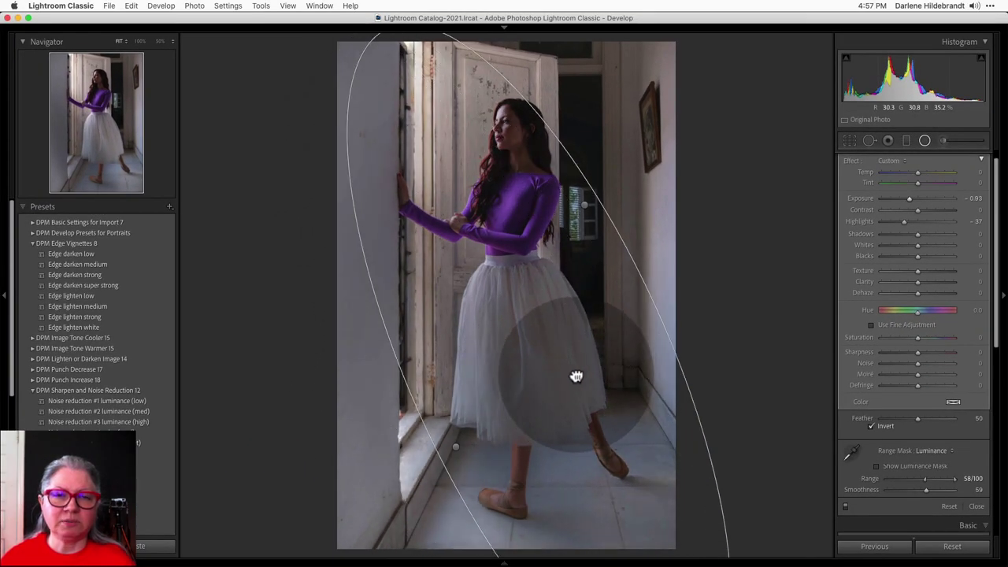
click(574, 371)
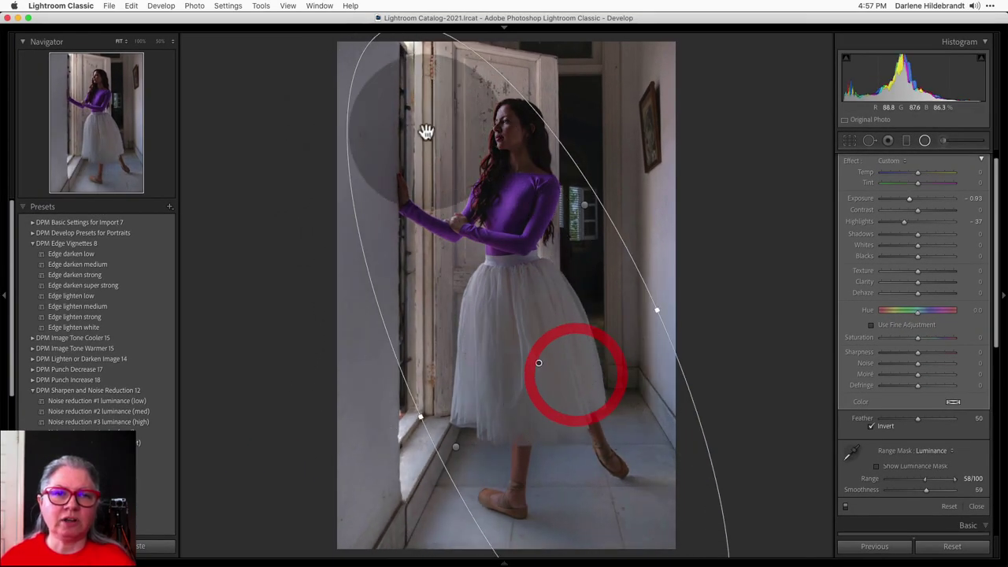
mouse_move(462, 110)
mouse_down()
mouse_move(553, 287)
mouse_move(512, 130)
mouse_move(517, 113)
mouse_move(671, 412)
mouse_up()
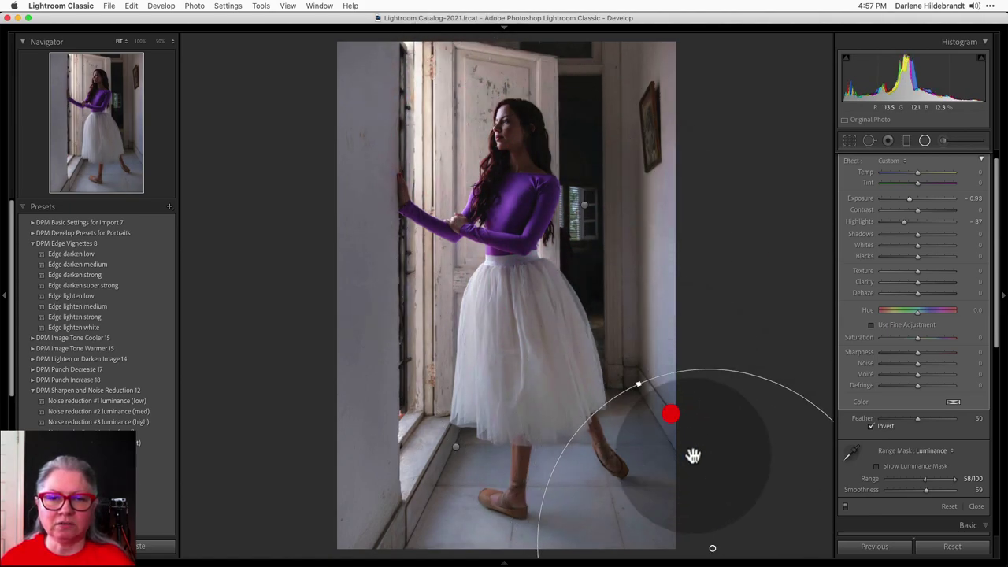
key(ctrl+z)
click(531, 202)
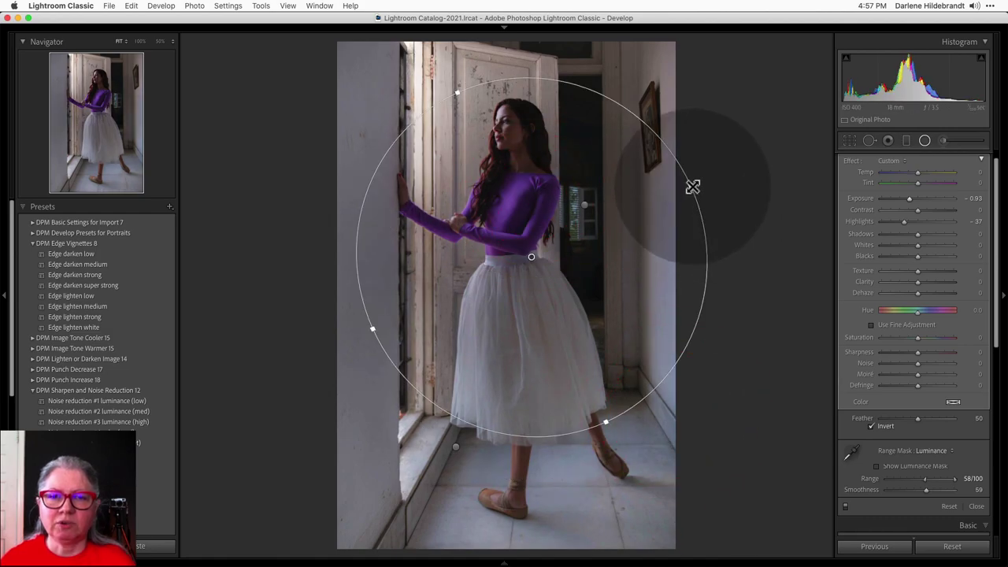
Narrow the duplicated oval, rotate it upright, and move it over the upper part of the window by the dancer's hand
drag(693, 184, 616, 201)
drag(531, 259, 493, 209)
click(493, 208)
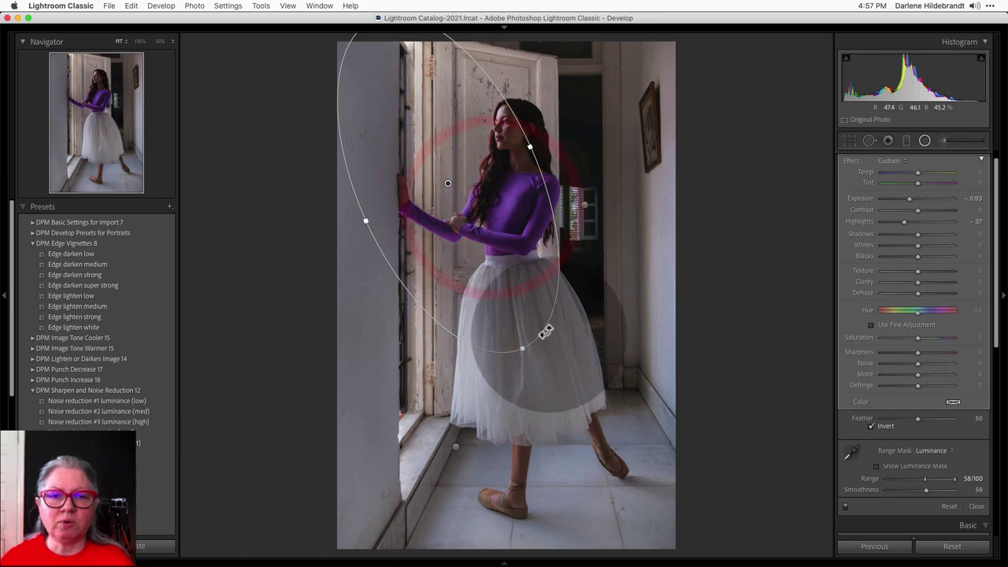
drag(545, 331, 495, 330)
drag(480, 265, 445, 257)
drag(493, 300, 481, 300)
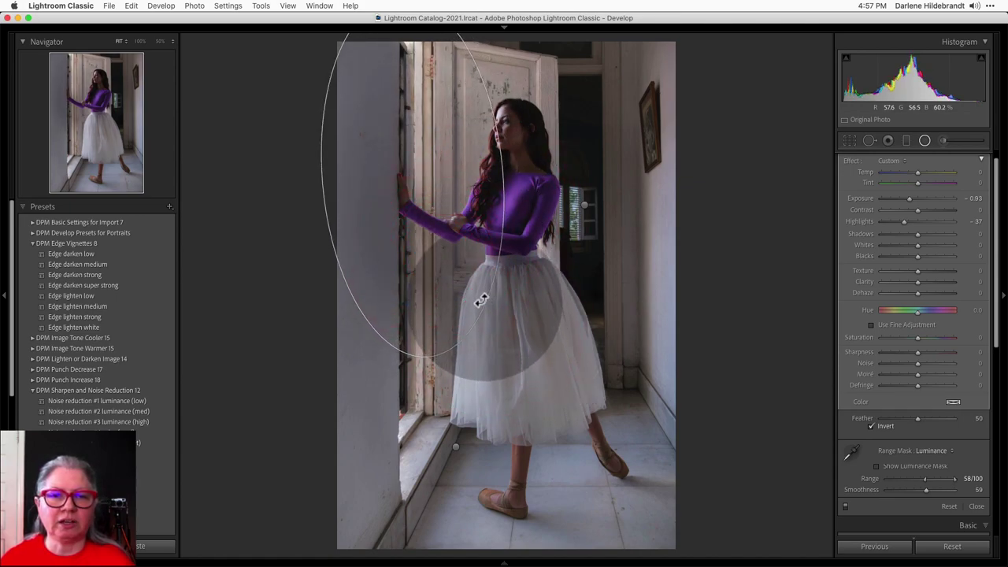
click(476, 300)
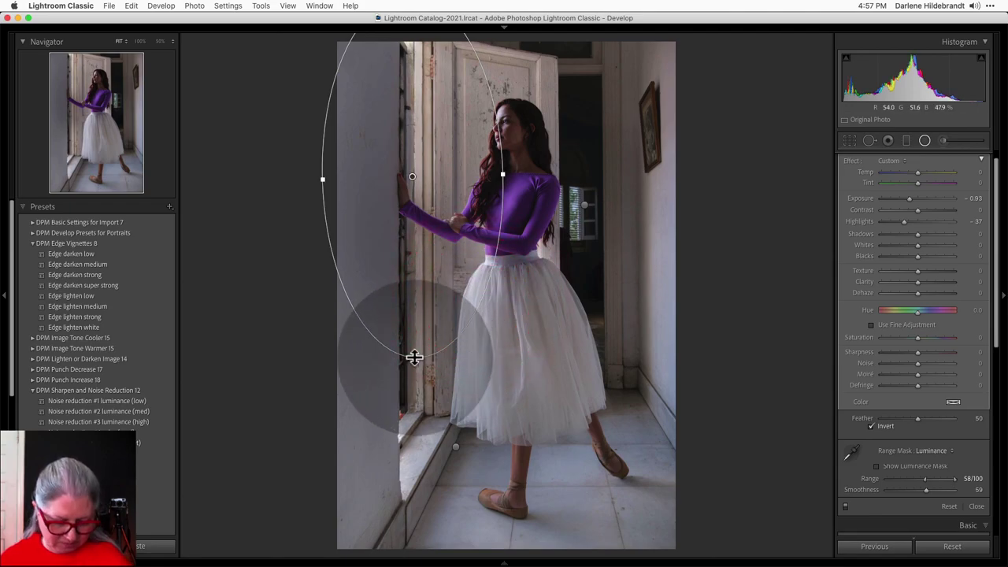
Stretch the duplicated oval downward from its lower edge and position it so that it spans the window's full height
key(alt)
drag(417, 360, 410, 512)
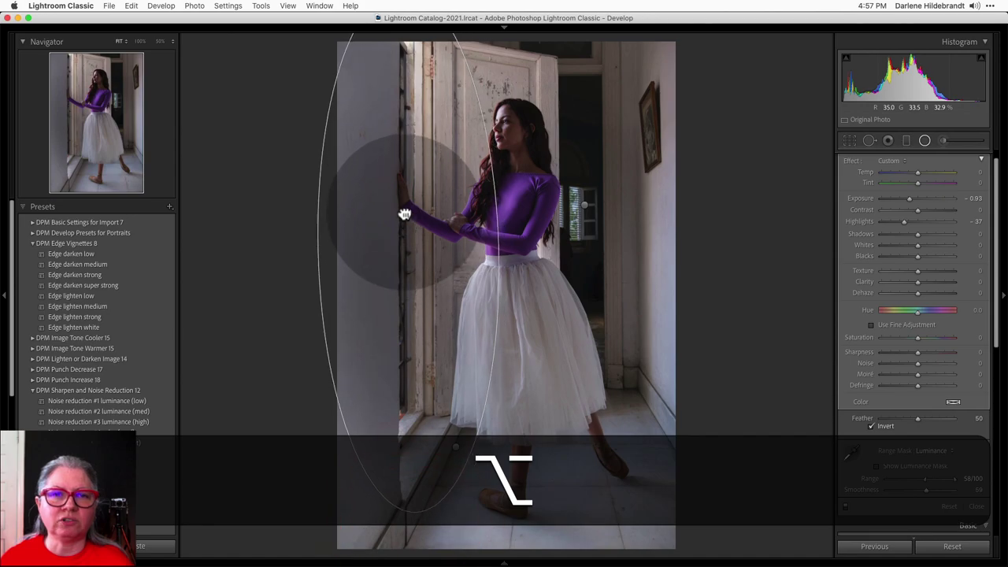
drag(399, 210, 405, 327)
key(shift)
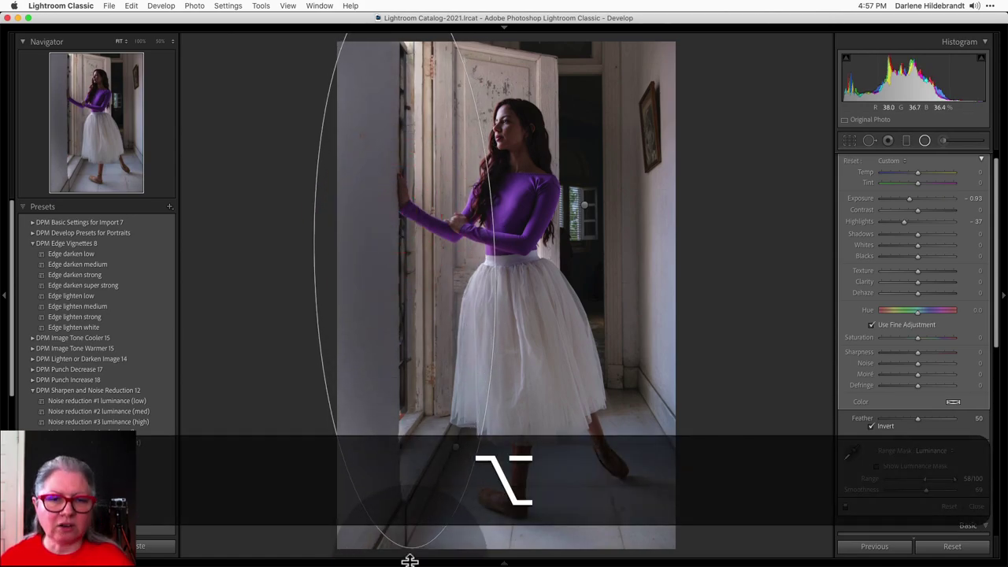
drag(408, 554, 406, 542)
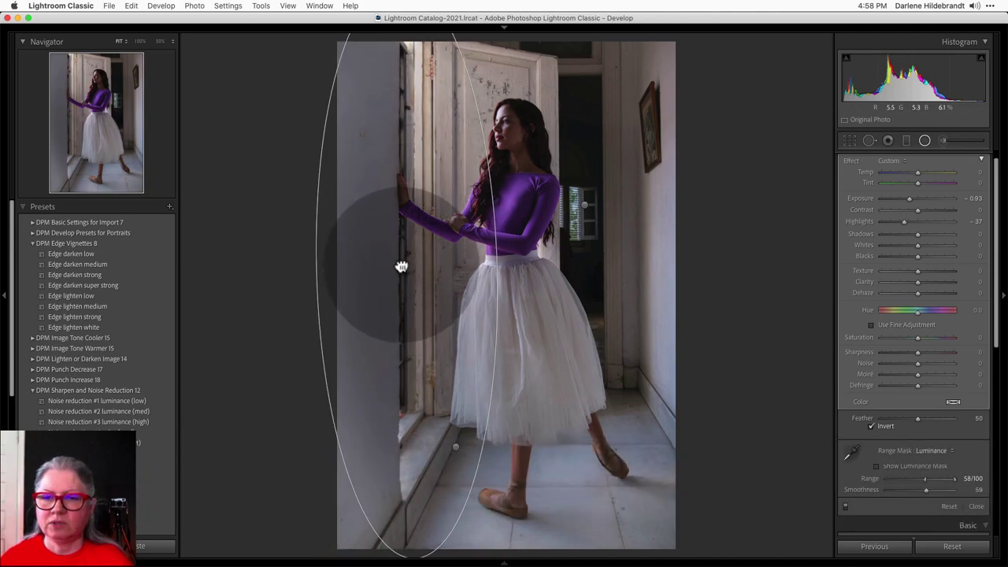
click(406, 271)
Restrict the tall window filter's luminance mask to range 70/100, and set its highlights to -41 and exposure to -0.51
click(877, 465)
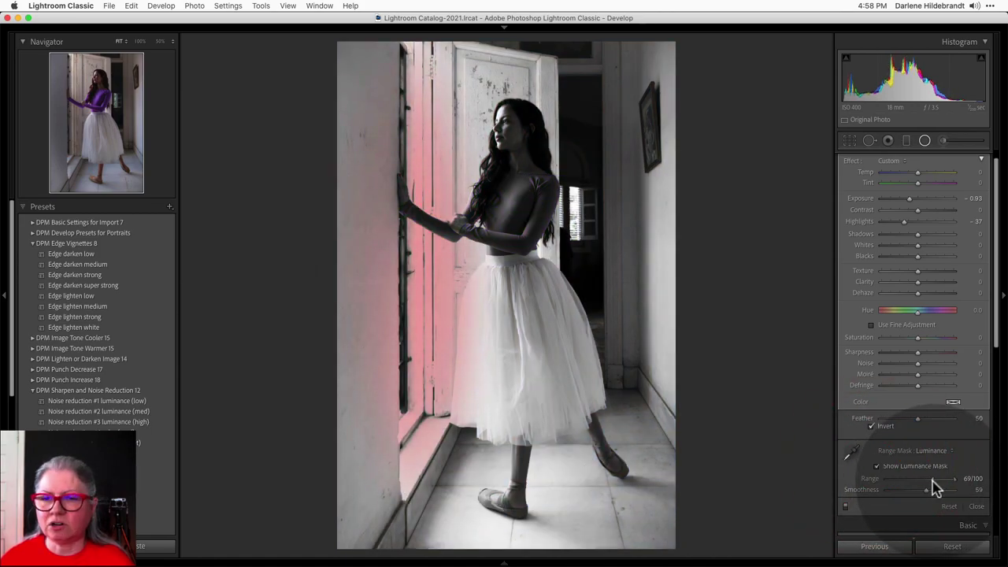
drag(936, 487, 933, 485)
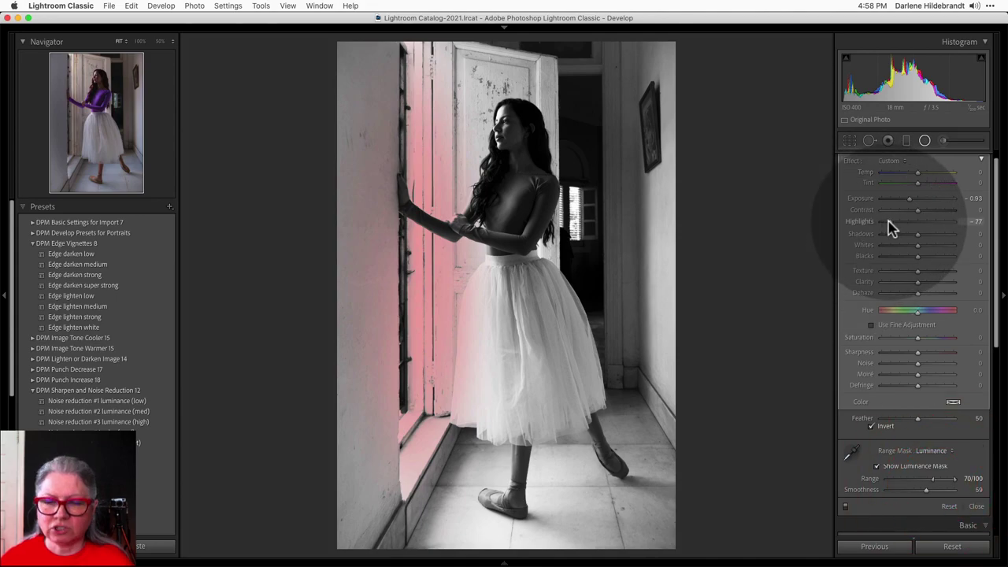
drag(893, 223, 889, 222)
click(877, 466)
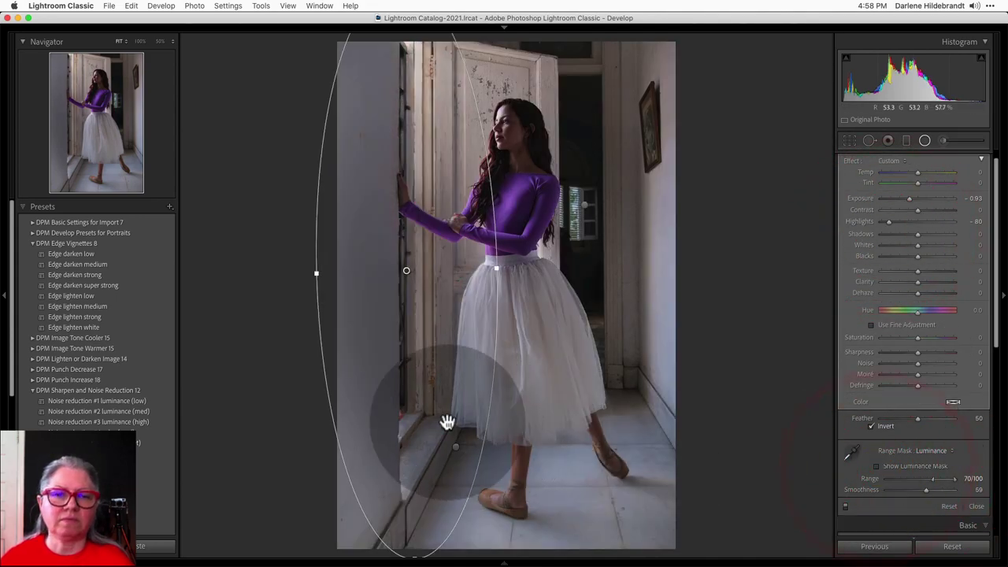
click(413, 378)
drag(892, 227, 916, 203)
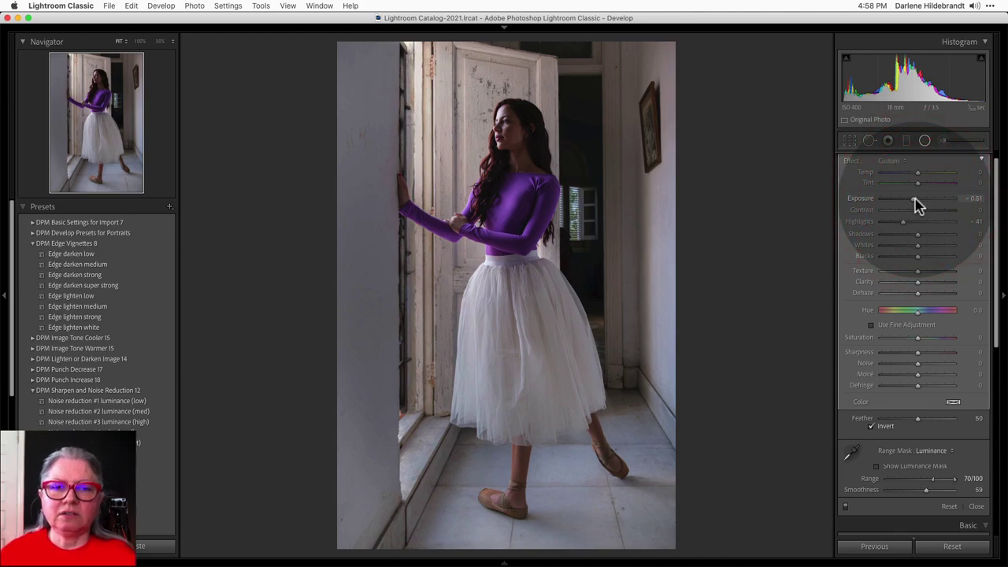
Add an oval radial filter over the dancer's white skirt with its effect sliders reset, then set to texture 41 and whites 42
mouse_move(522, 307)
mouse_down()
mouse_move(522, 367)
mouse_move(572, 414)
mouse_move(622, 438)
mouse_up()
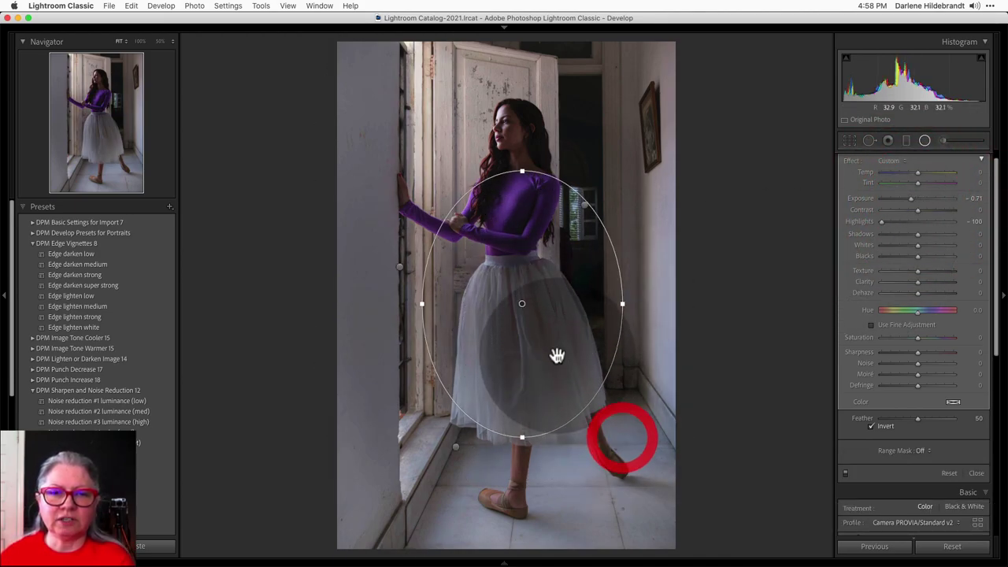
click(560, 404)
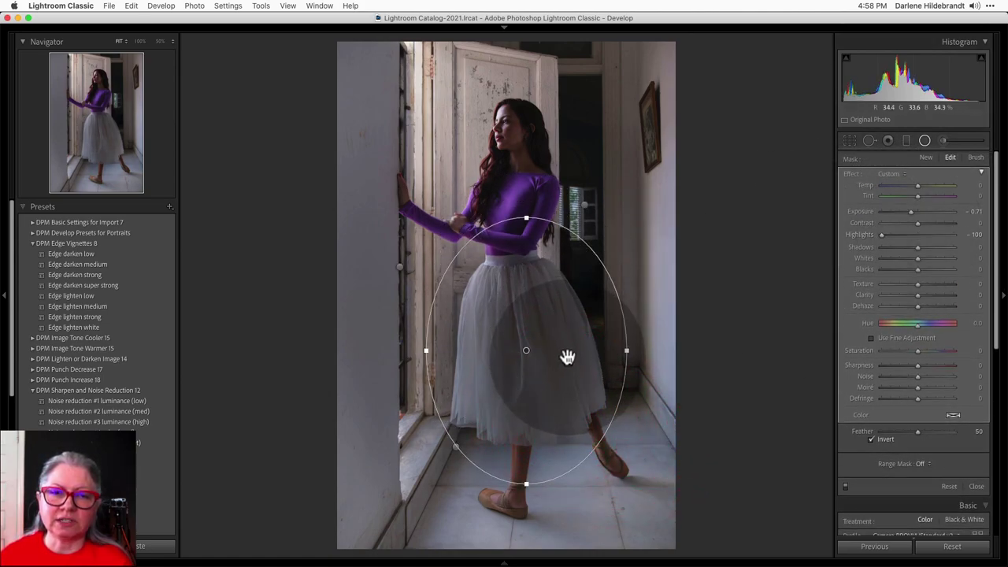
scroll(851, 182, down, 1)
double_click(851, 177)
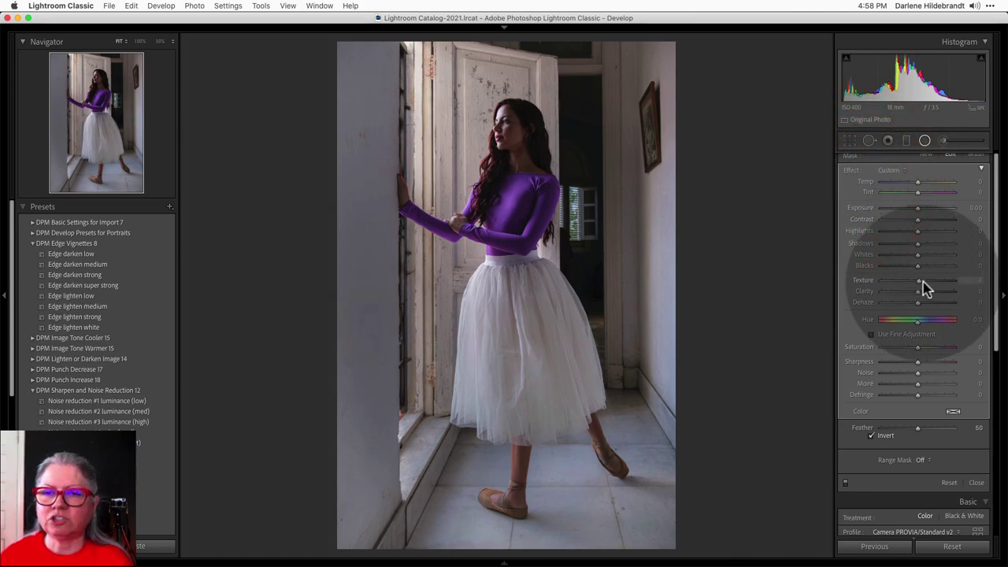
drag(935, 287, 930, 260)
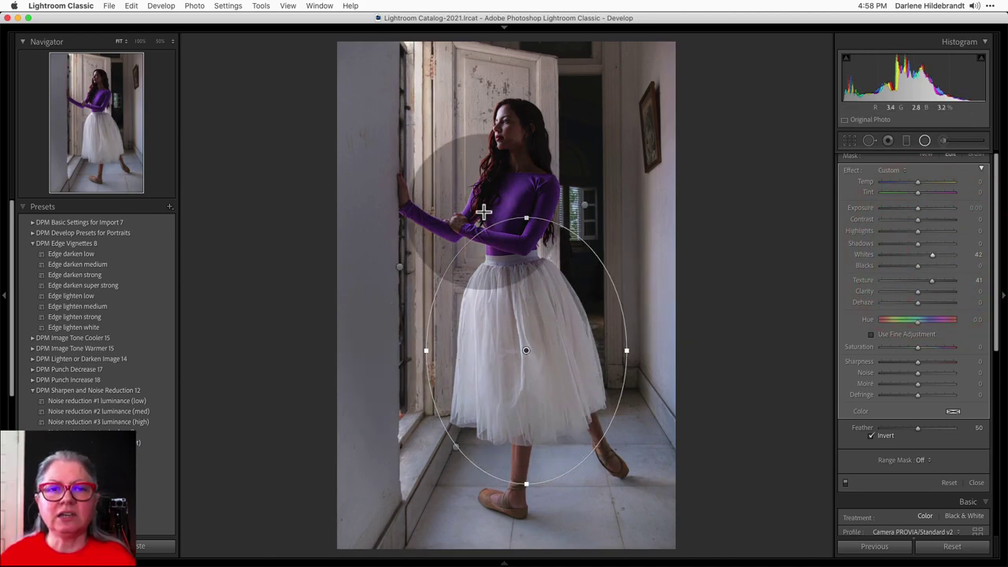
Add an oval radial filter around the dancer's head using the dodge face preset, with shadows set to 20
drag(514, 155, 589, 198)
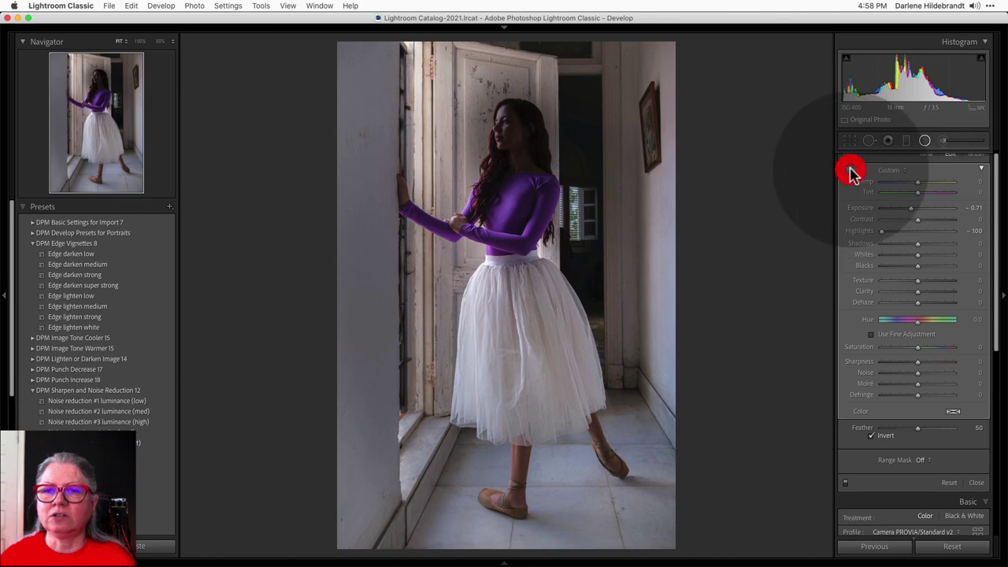
click(884, 172)
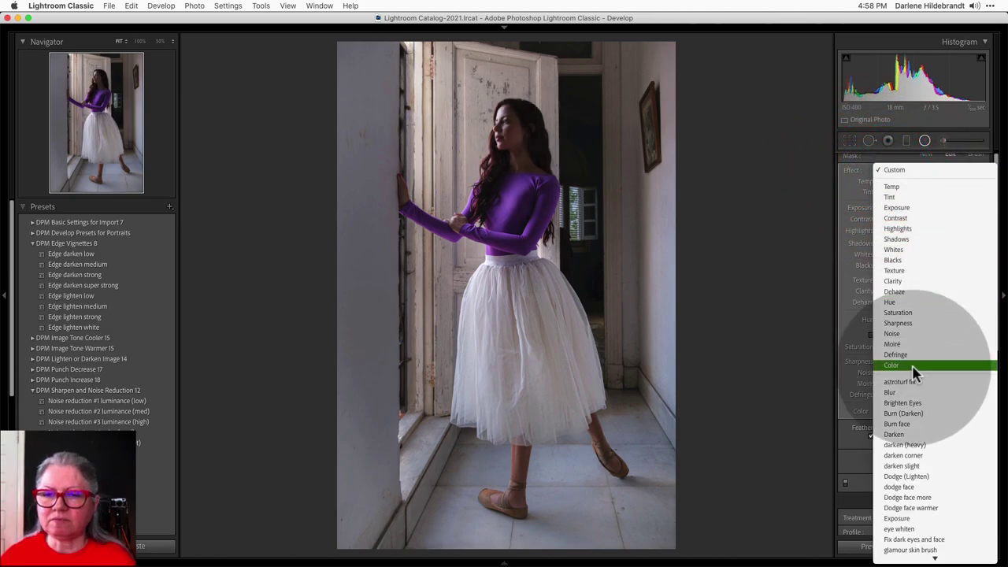
scroll(906, 410, down, 2)
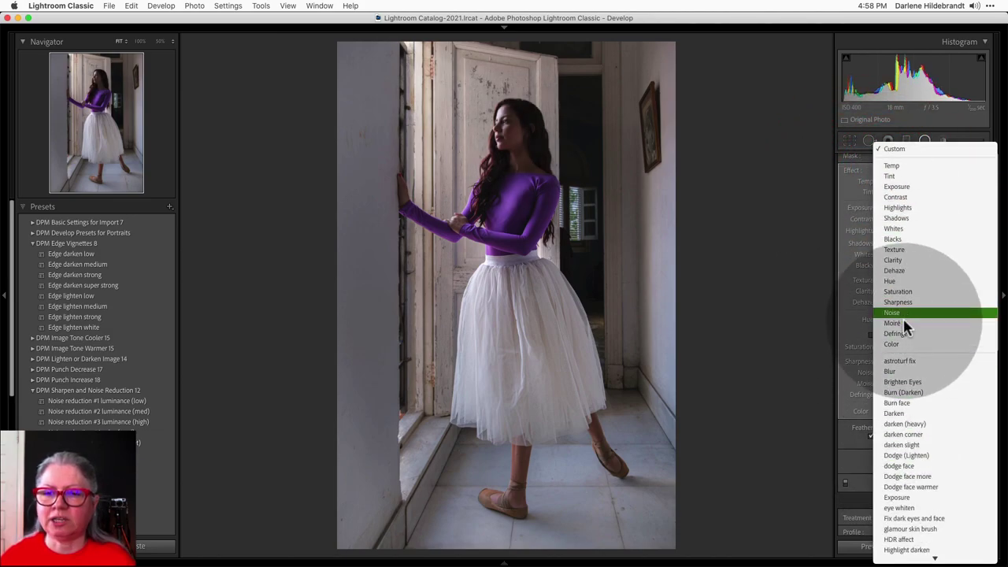
click(906, 466)
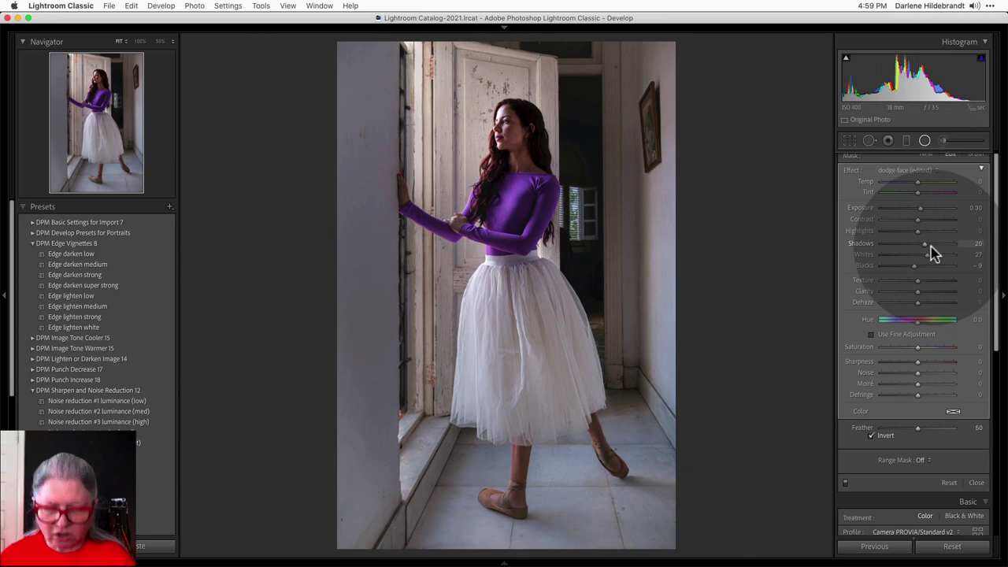
mouse_move(528, 148)
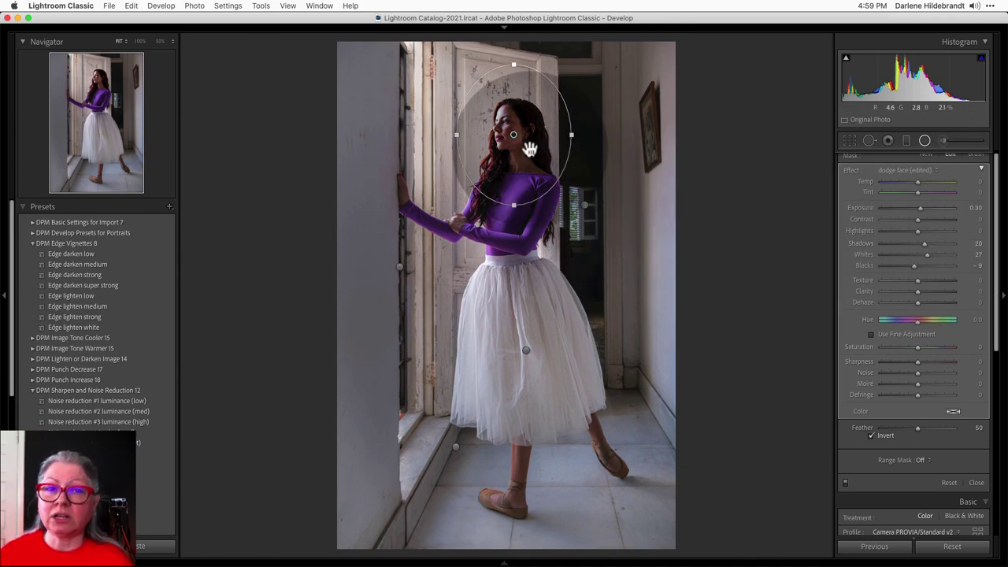
Show the clipping warnings and limit the face filter to luminance range 0/89 with its luminance mask displayed
key(j)
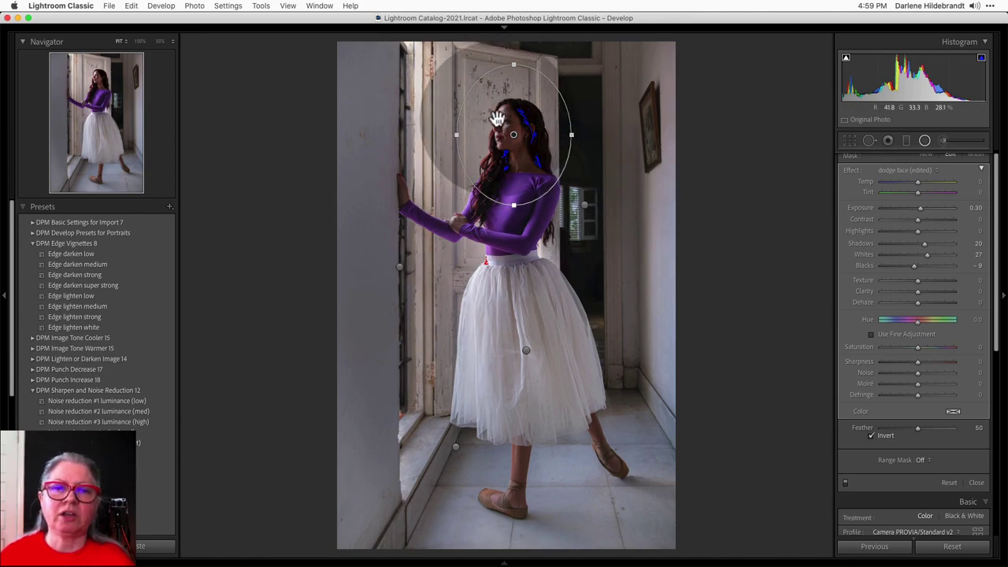
click(924, 463)
click(928, 483)
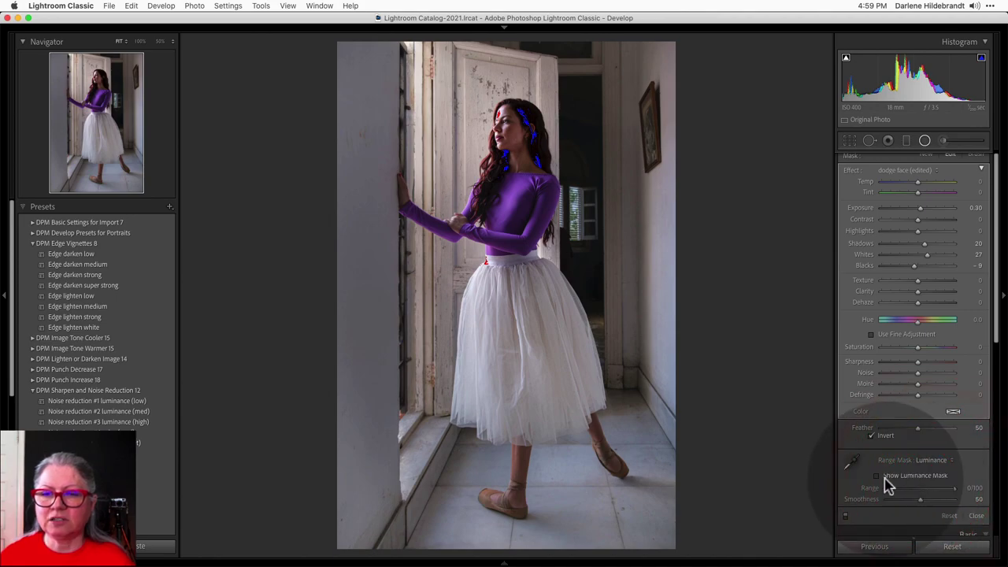
click(876, 475)
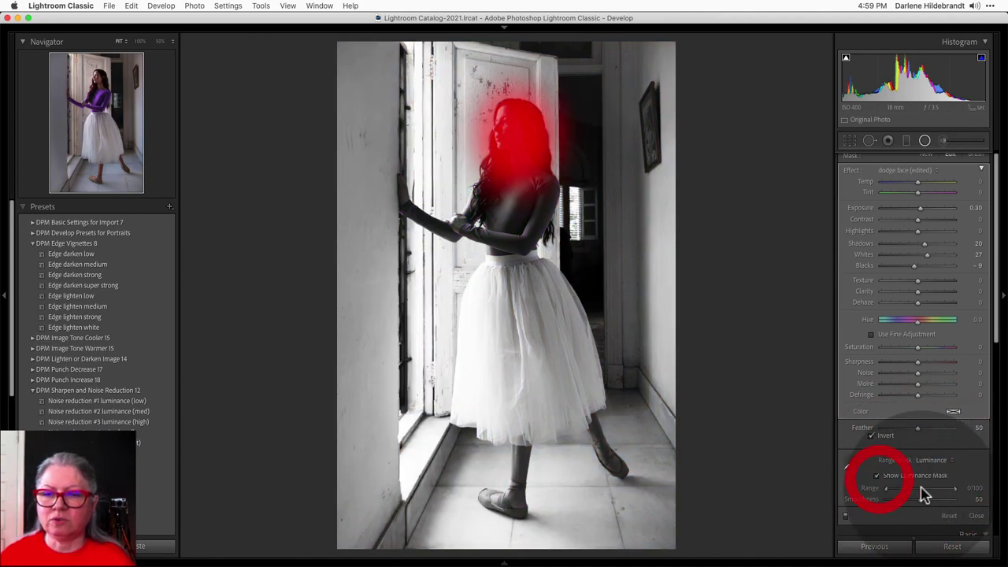
drag(958, 495, 948, 494)
Inspect the face mask at 50% zoom, refine its luminance range to 0/86, and hide the mask and clipping warnings
key(super)
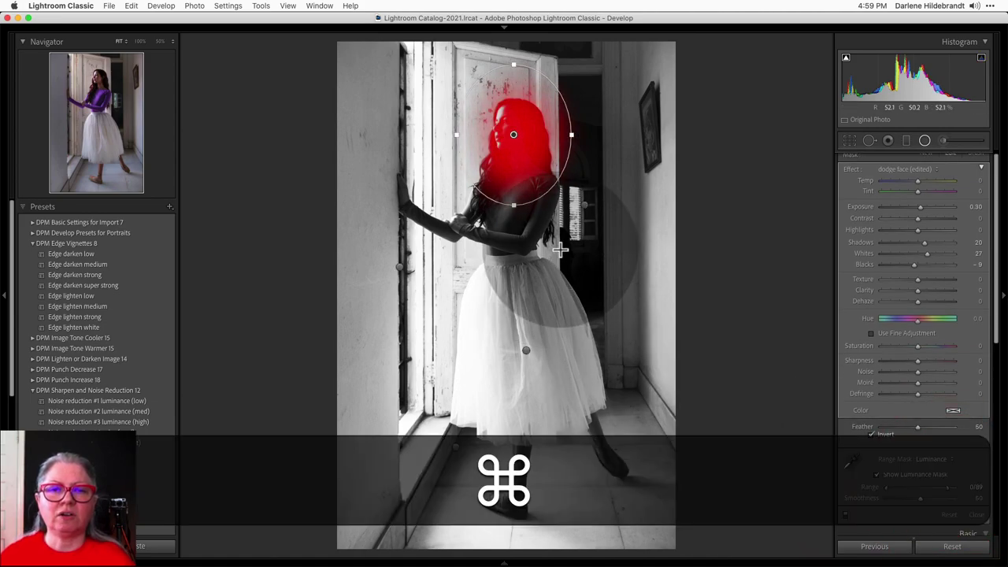
click(161, 41)
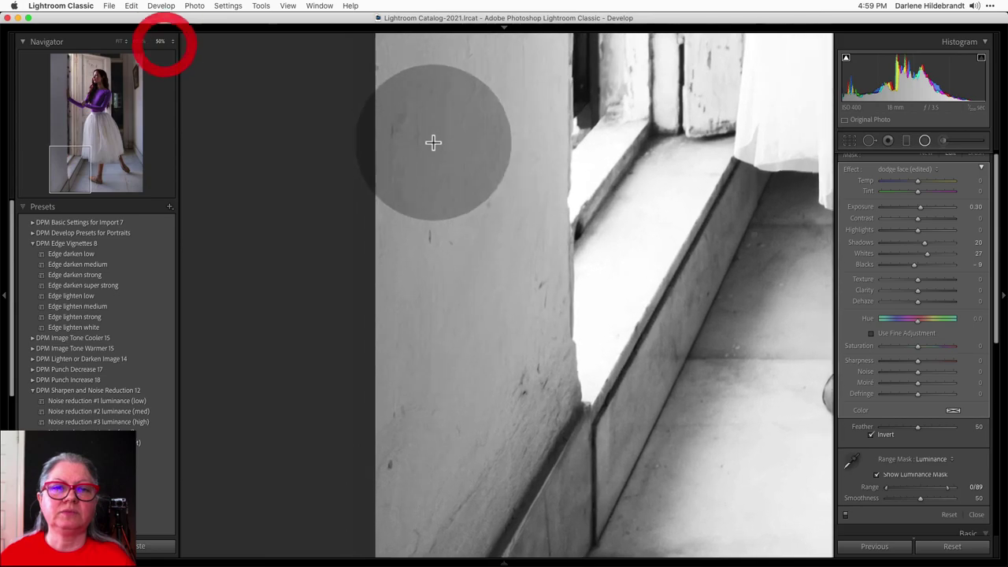
scroll(621, 126, up, 10)
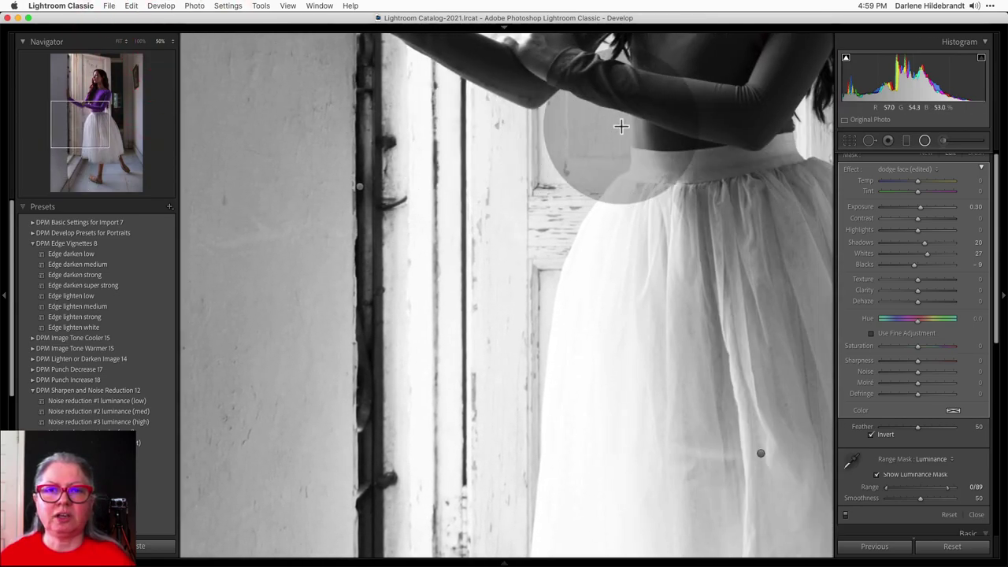
scroll(622, 126, up, 10)
scroll(754, 226, right, 3)
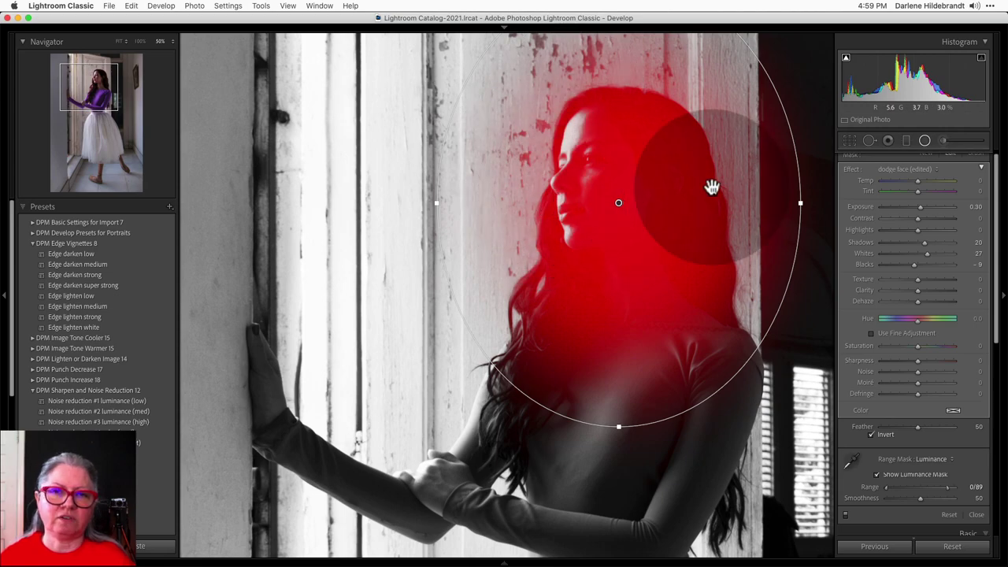
click(121, 41)
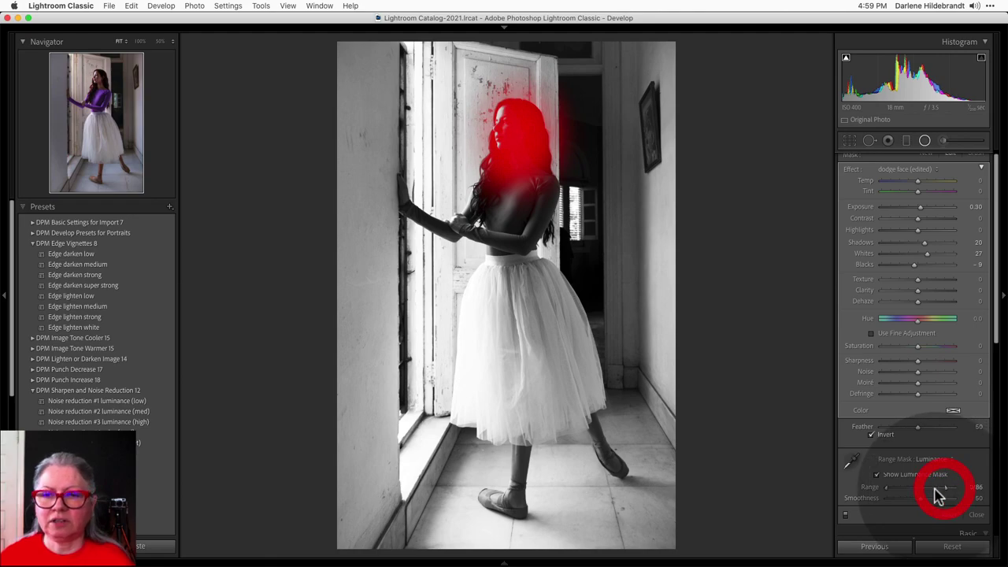
click(878, 475)
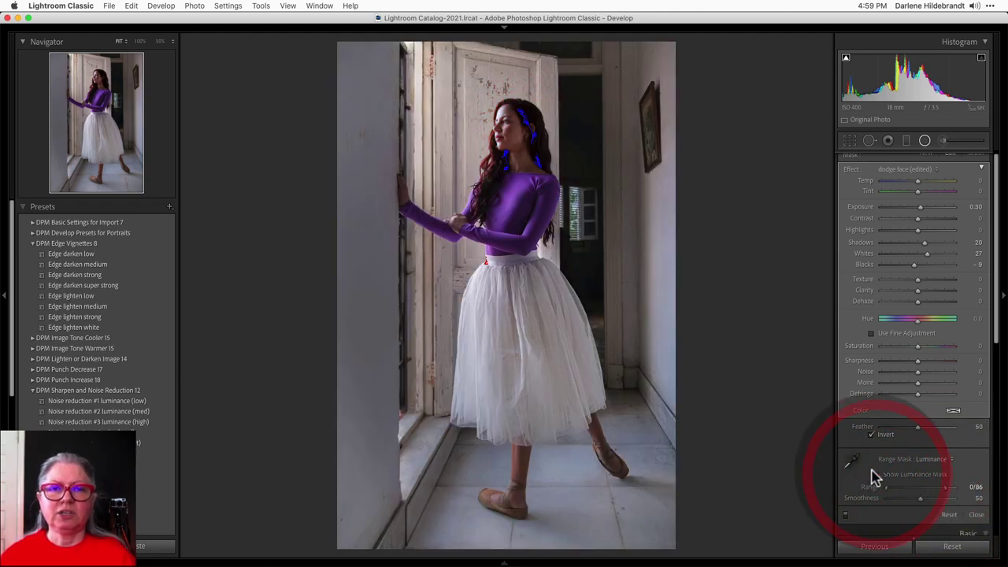
key(j)
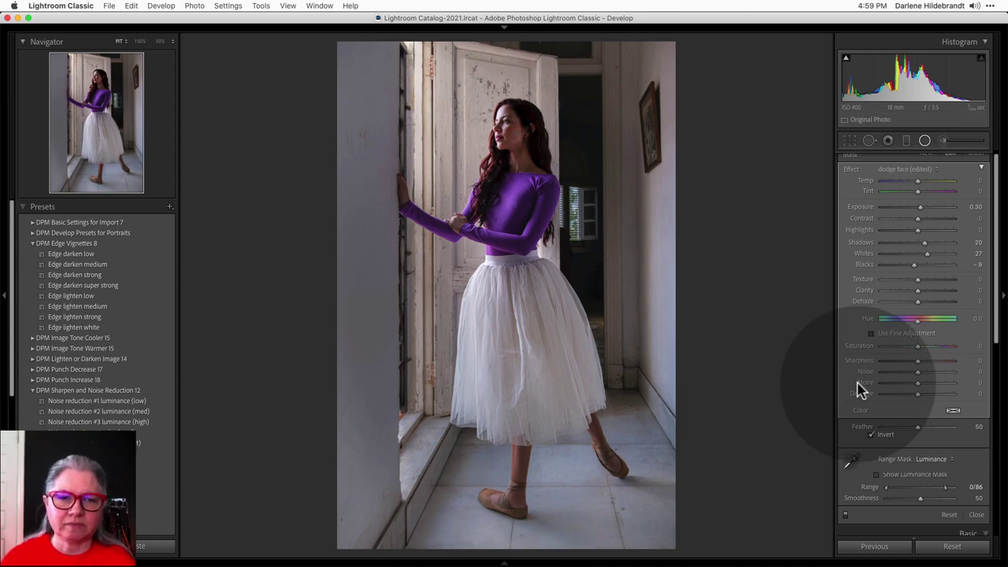
Close the Radial Filter and compare the photo with the next version, which has the green top
key(shift+m)
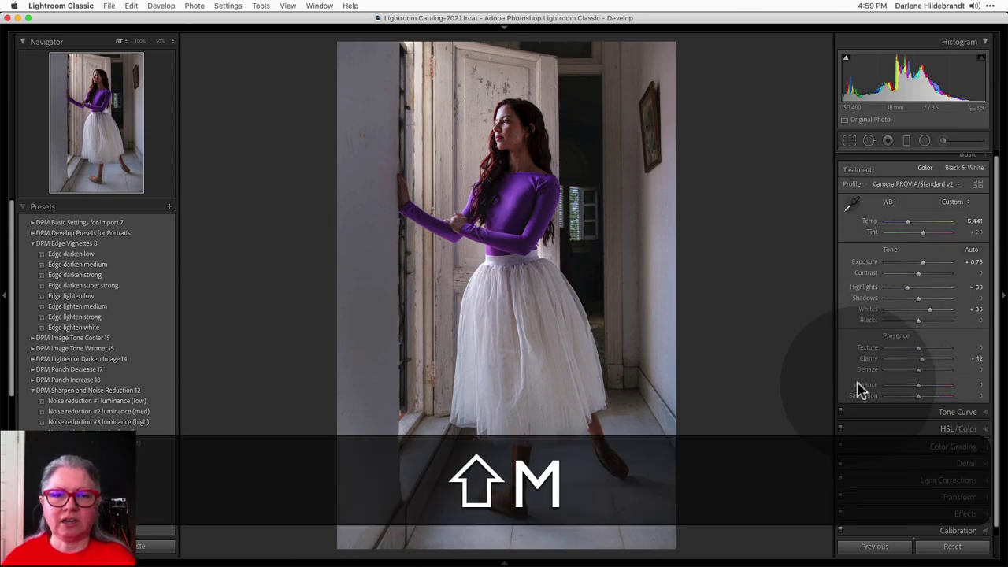
key(Right)
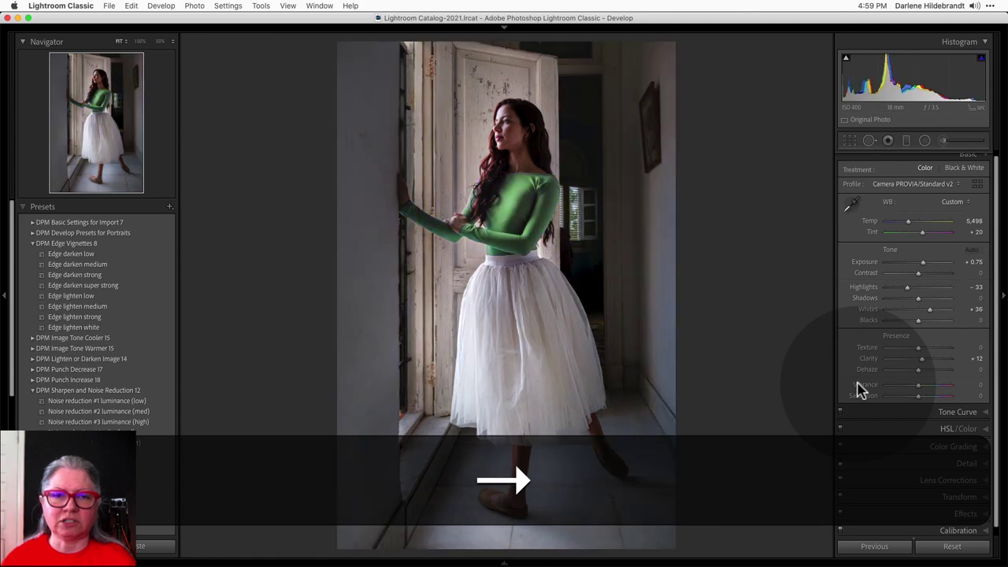
key(Left)
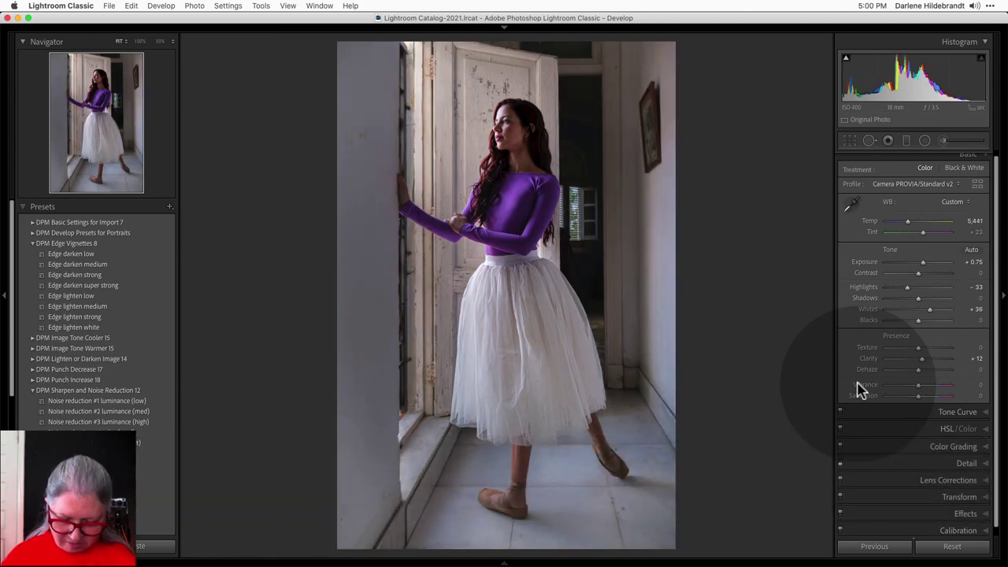
Darken the surroundings with a large non-inverted oval around the dancer, enlarged and recentred, with exposure -0.71 and highlights -34
key(shift+m)
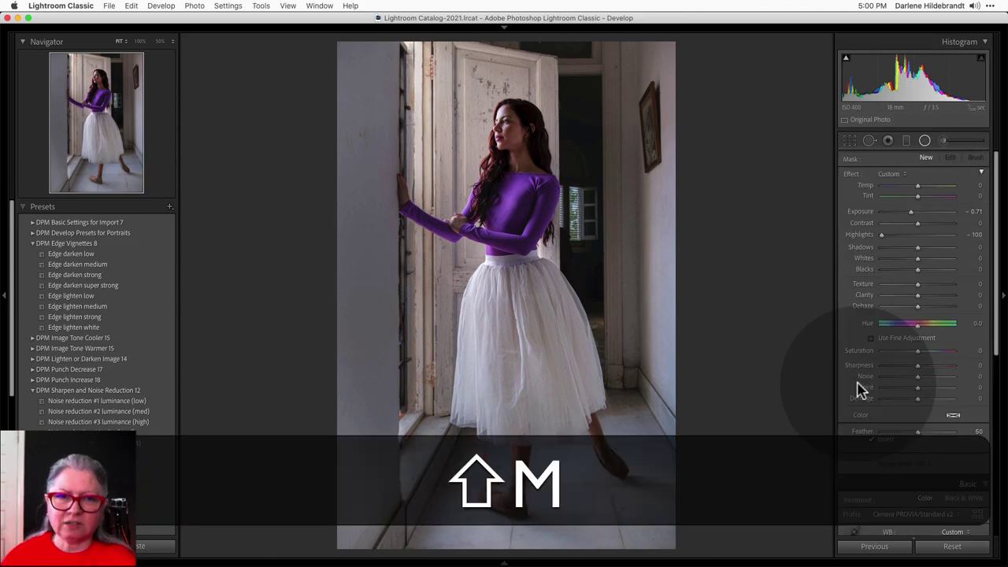
drag(510, 234, 620, 490)
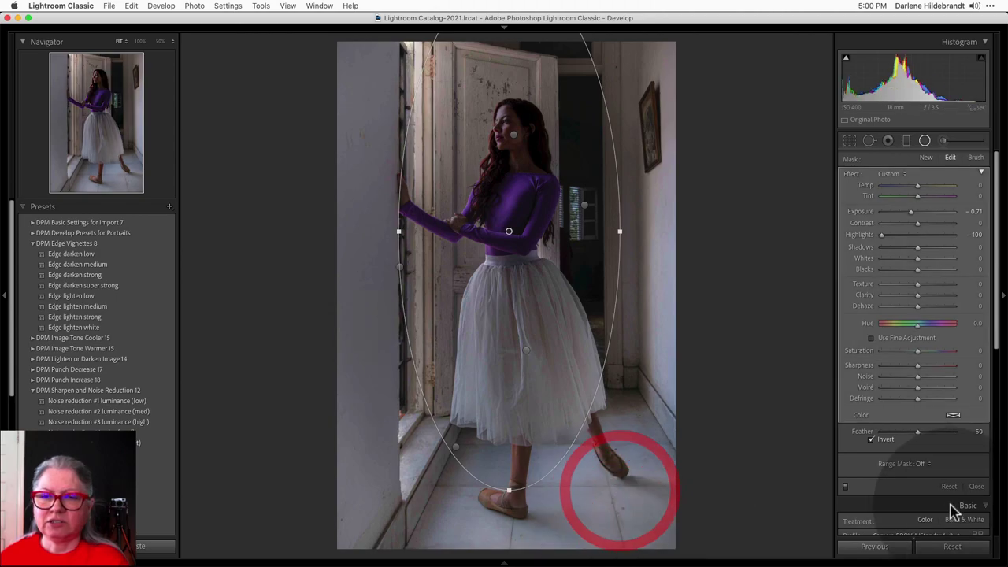
click(872, 439)
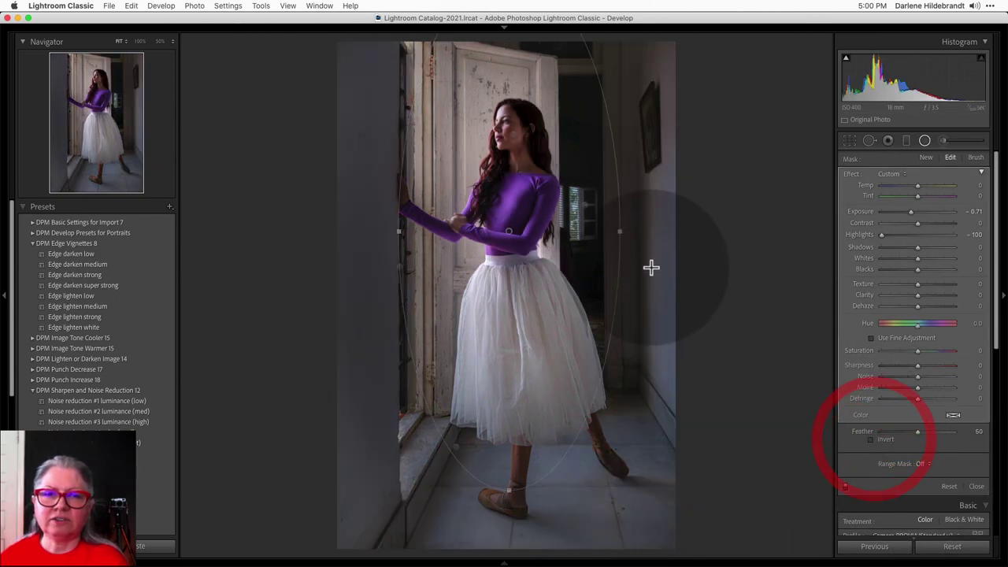
drag(559, 281, 563, 331)
drag(633, 286, 659, 282)
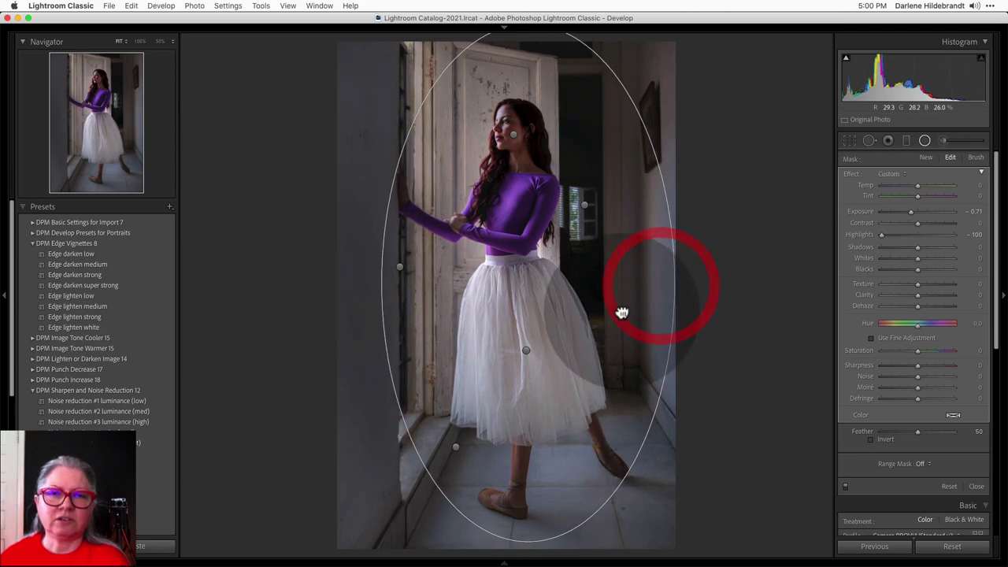
click(621, 308)
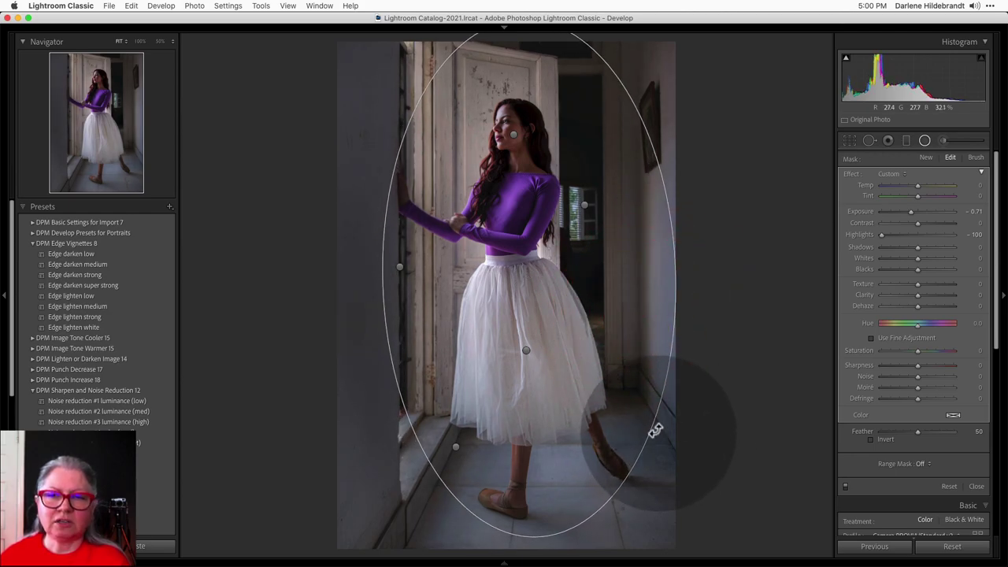
click(652, 429)
click(906, 235)
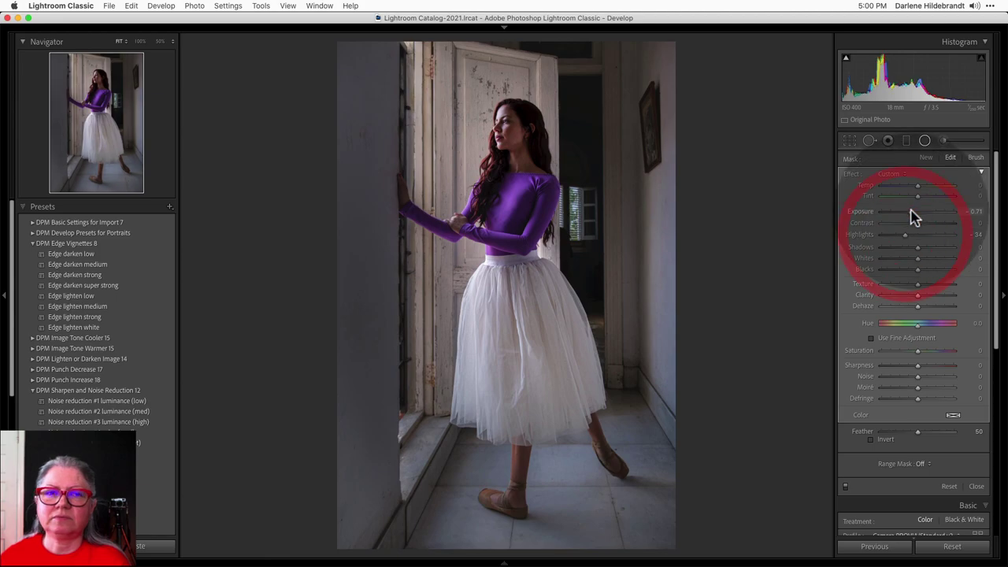
key(shift+m)
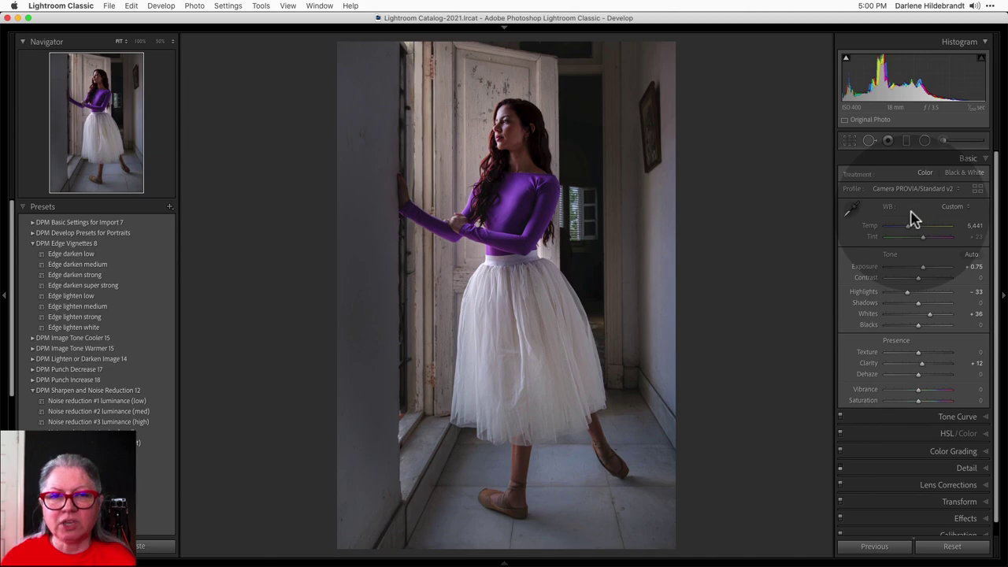
Start a new radial filter and reset all its effect sliders
key(shift+m)
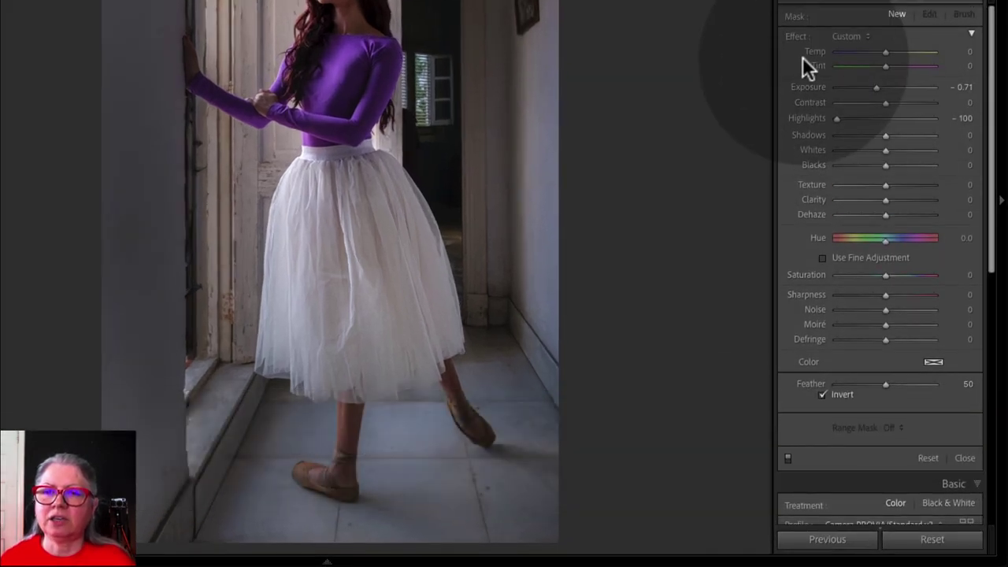
double_click(790, 36)
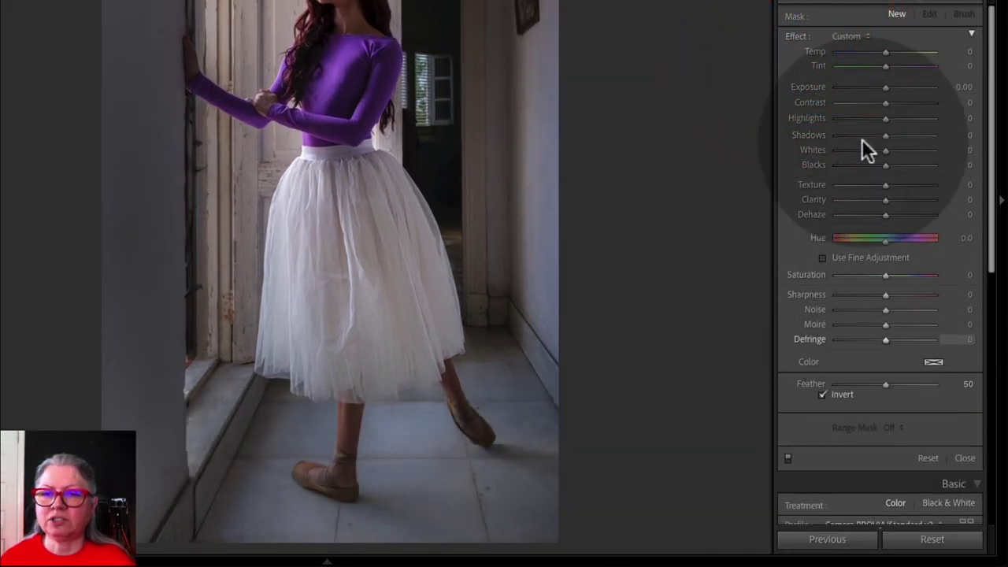
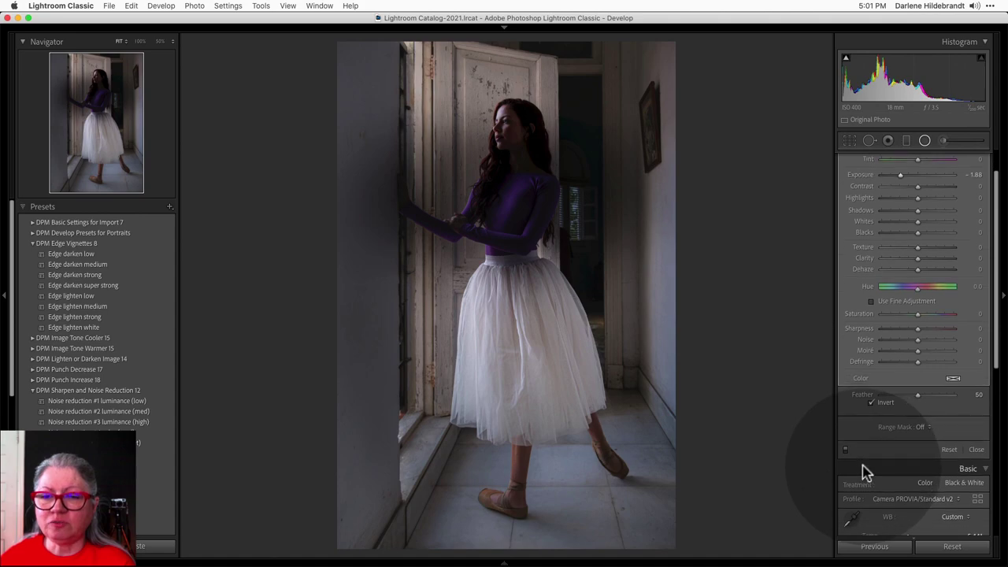
Restrict the oval over the dancer's upper body with a color range mask sampled from the purple top, displaying the mask overlay
click(923, 428)
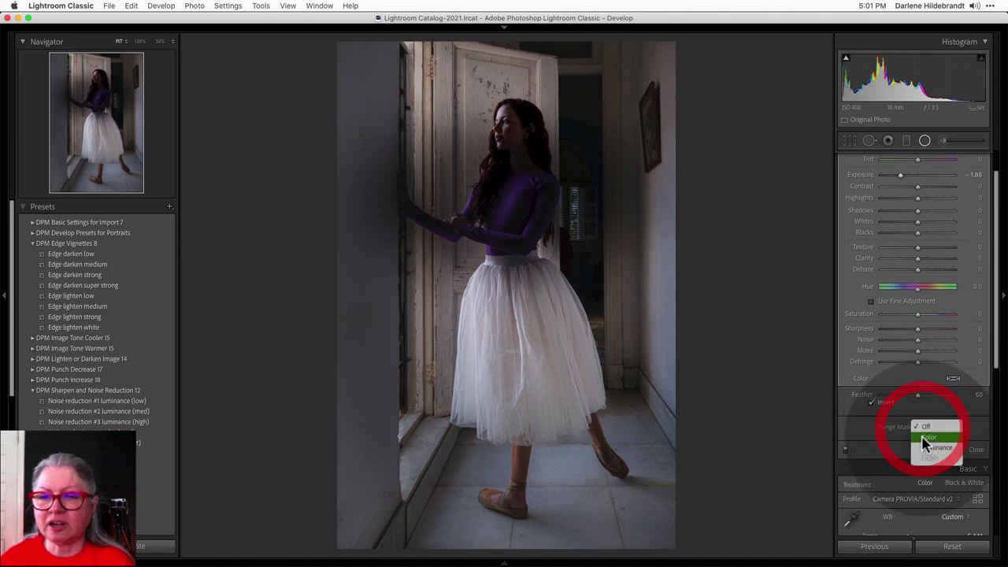
click(928, 440)
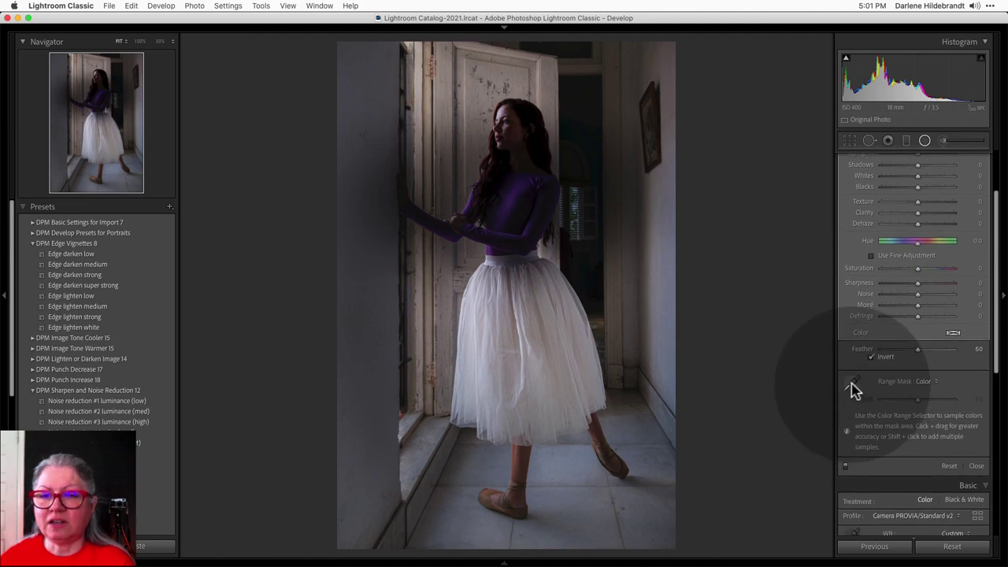
click(853, 387)
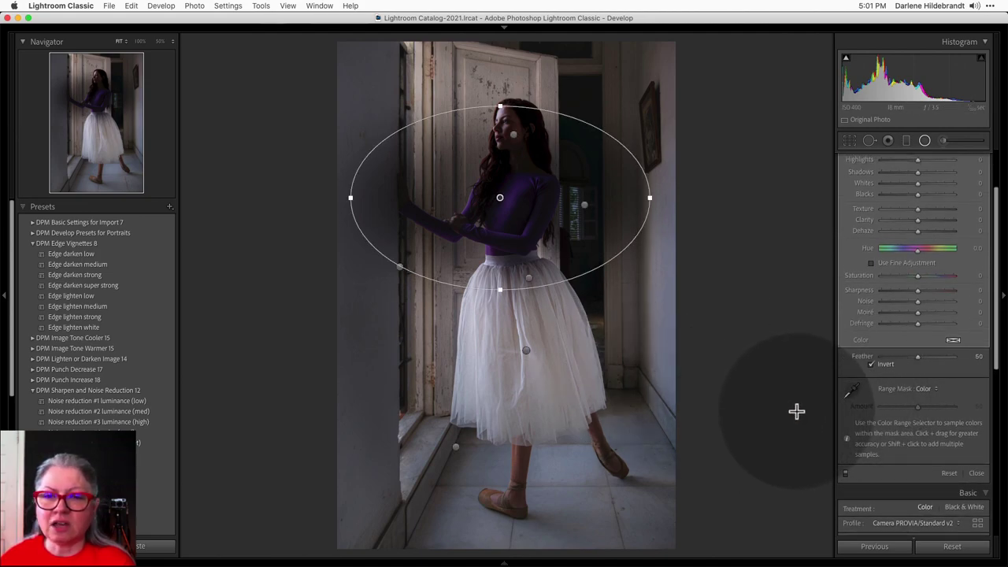
click(852, 393)
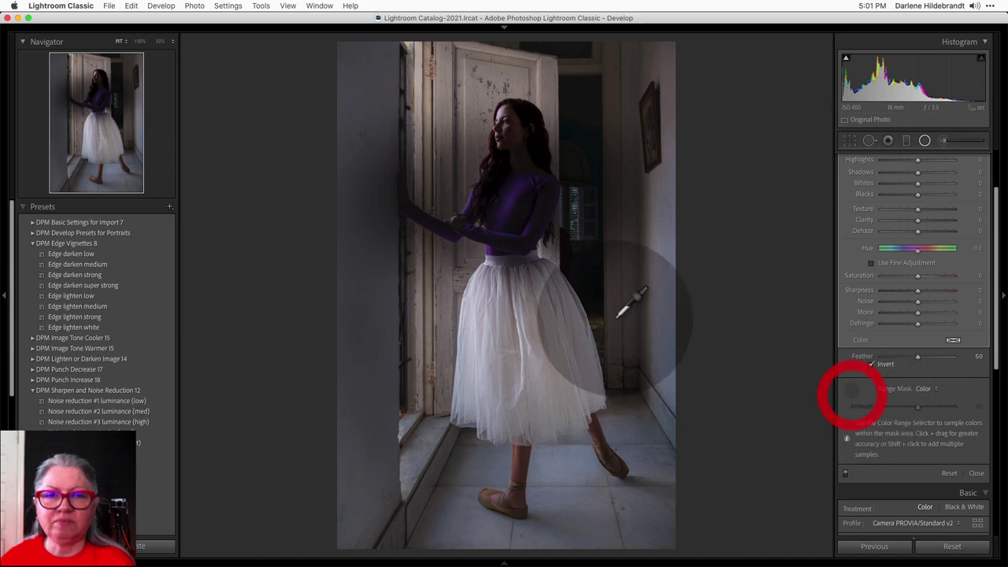
click(505, 216)
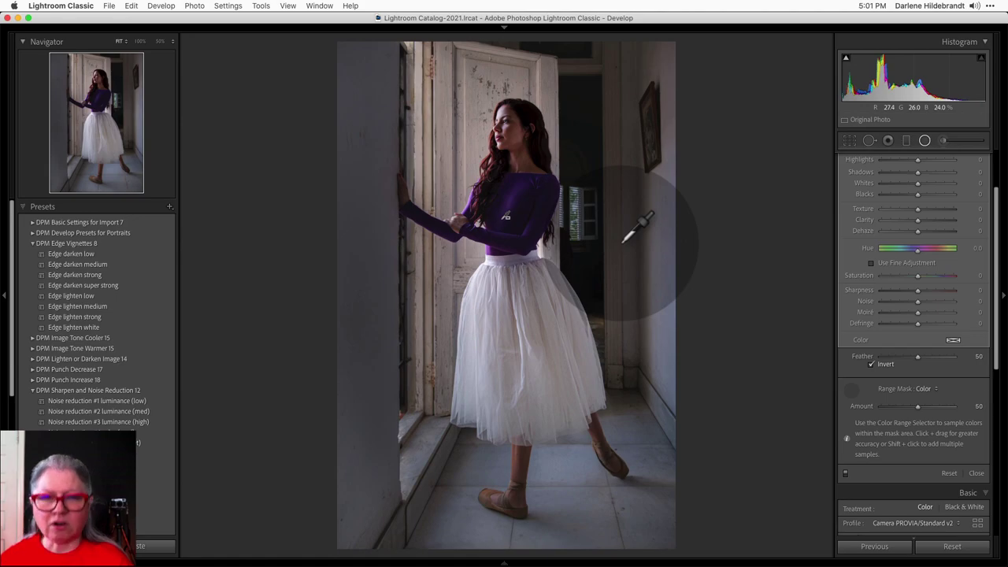
key(o)
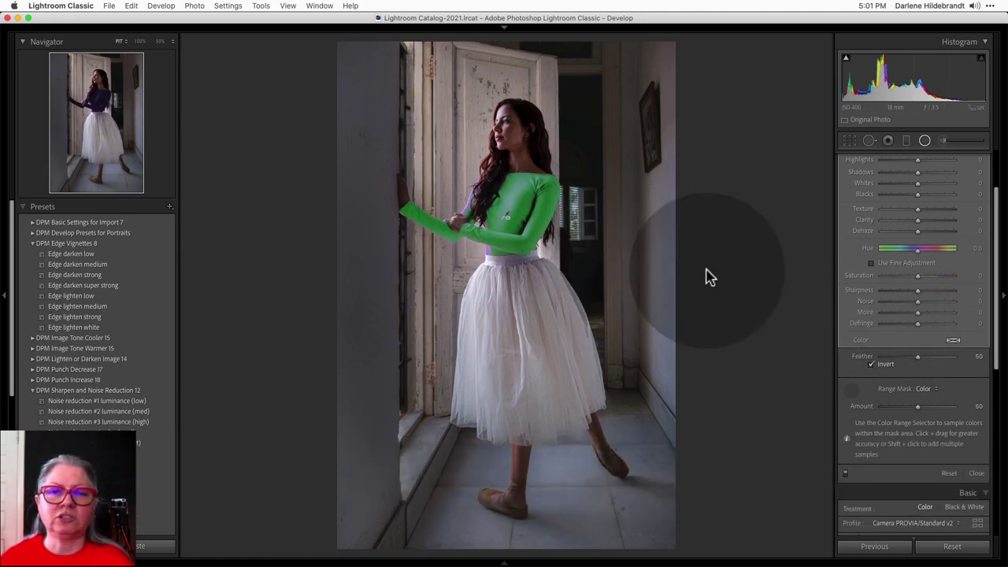
click(524, 201)
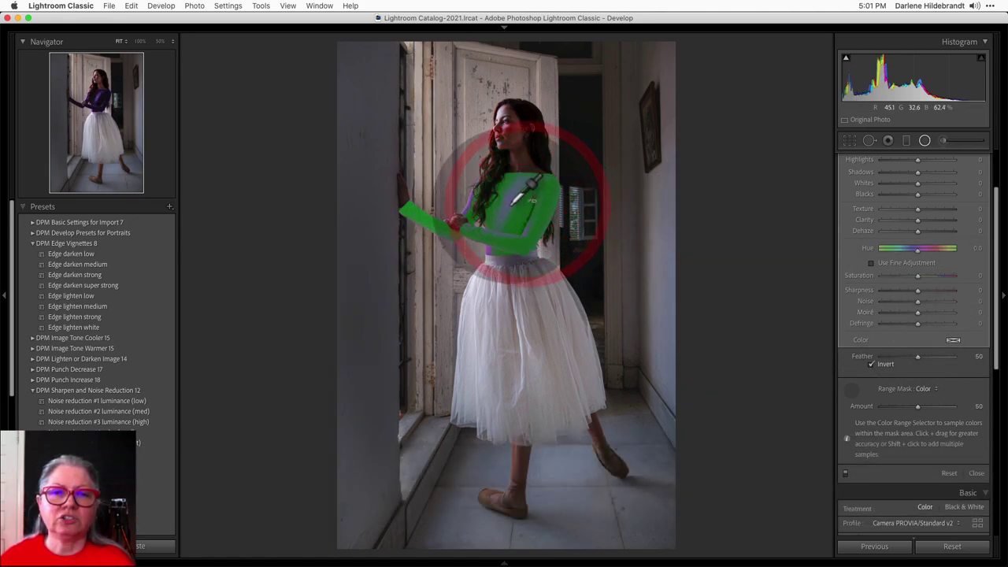
Refine the upper-body oval's color range mask by resampling the purple top, set its amount to 67 and hide the mask overlay
click(515, 200)
click(520, 198)
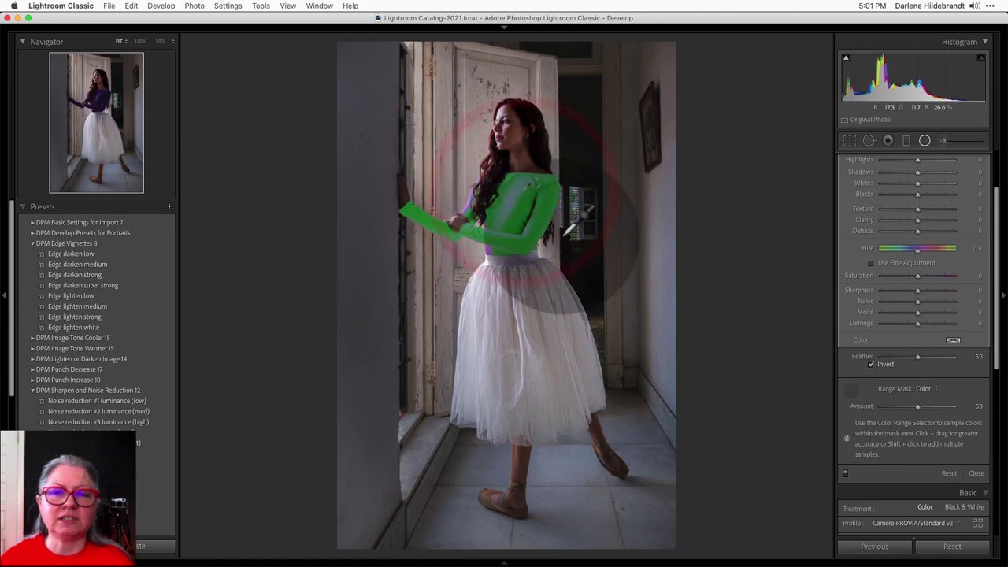
click(508, 216)
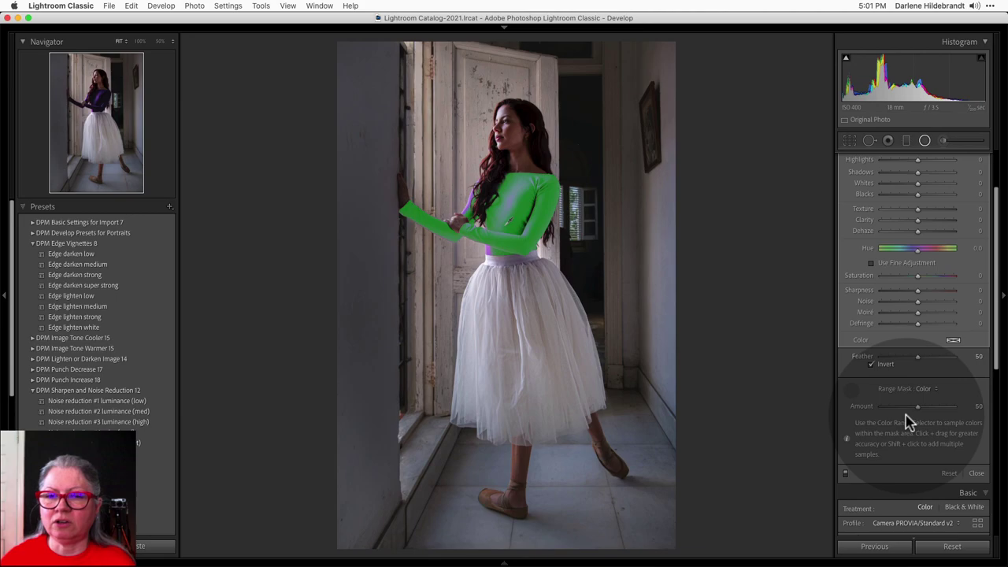
mouse_move(918, 406)
mouse_down()
mouse_move(929, 408)
mouse_move(881, 408)
mouse_move(958, 410)
mouse_move(920, 407)
mouse_up()
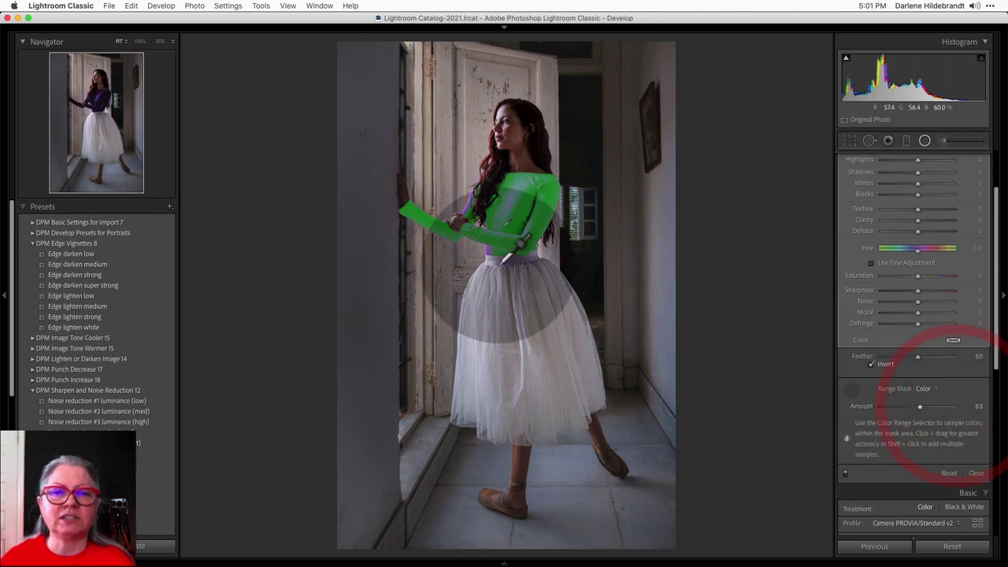
click(494, 249)
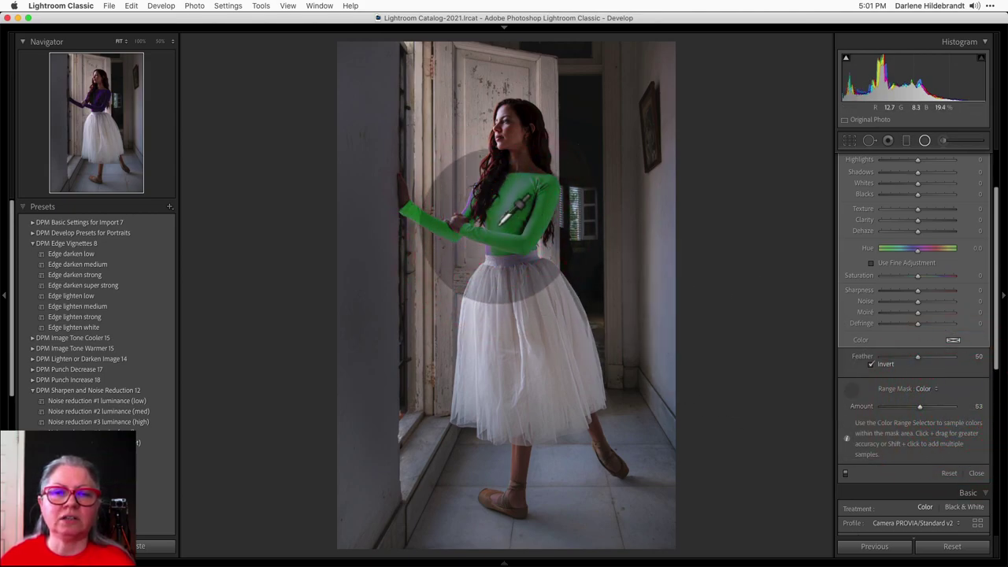
click(494, 216)
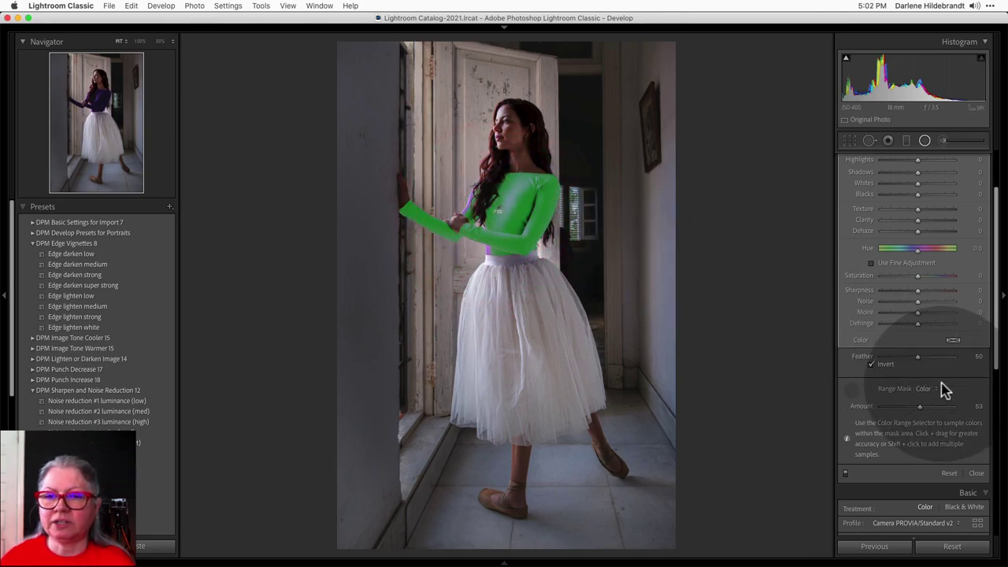
mouse_move(919, 408)
mouse_down()
mouse_move(957, 409)
mouse_move(937, 409)
mouse_up()
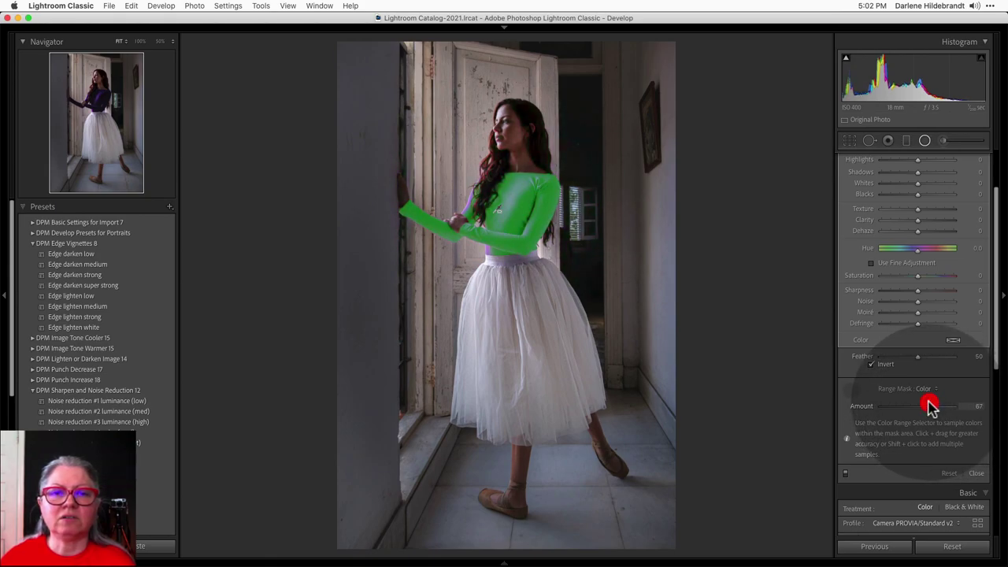
click(530, 219)
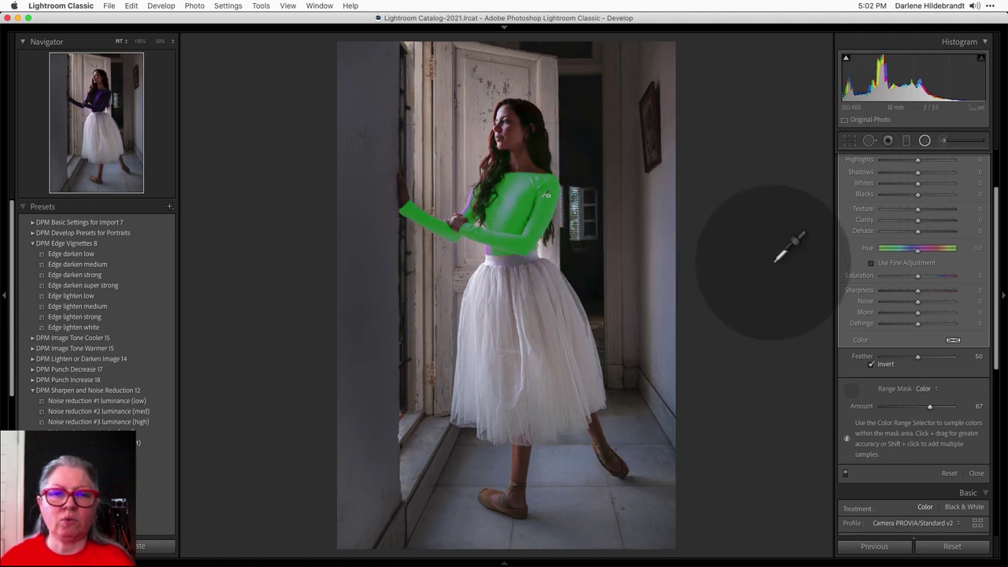
key(o)
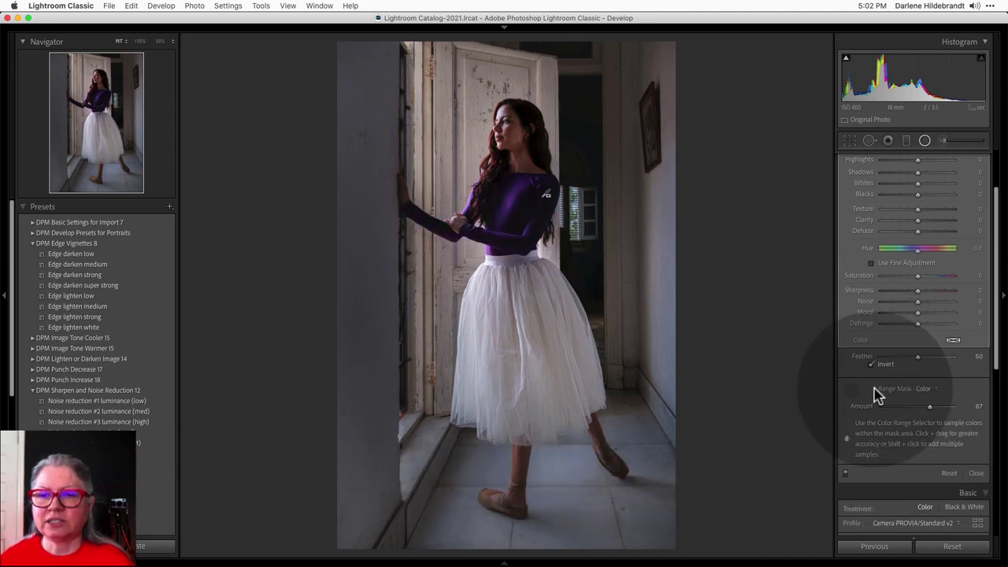
key(super+z)
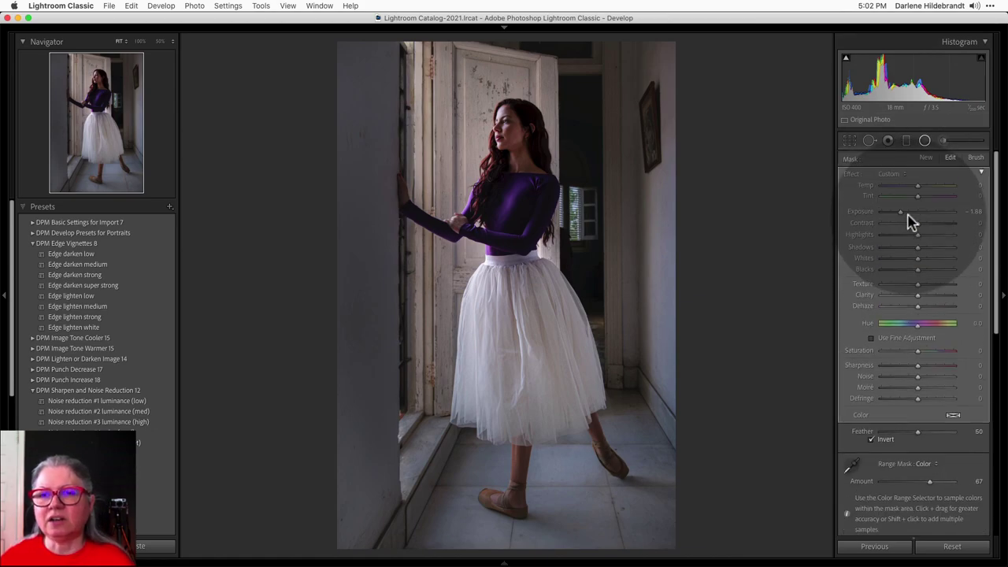
Set the top's exposure to 0.01, and try a hue shift on it before resetting the hue
scroll(907, 223, up, 3)
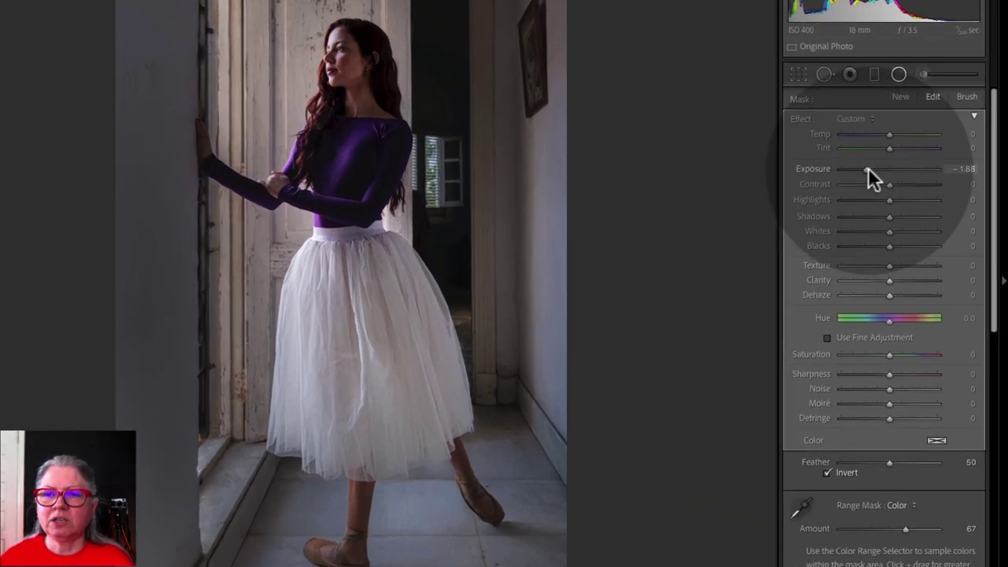
drag(901, 211, 915, 220)
drag(885, 169, 891, 168)
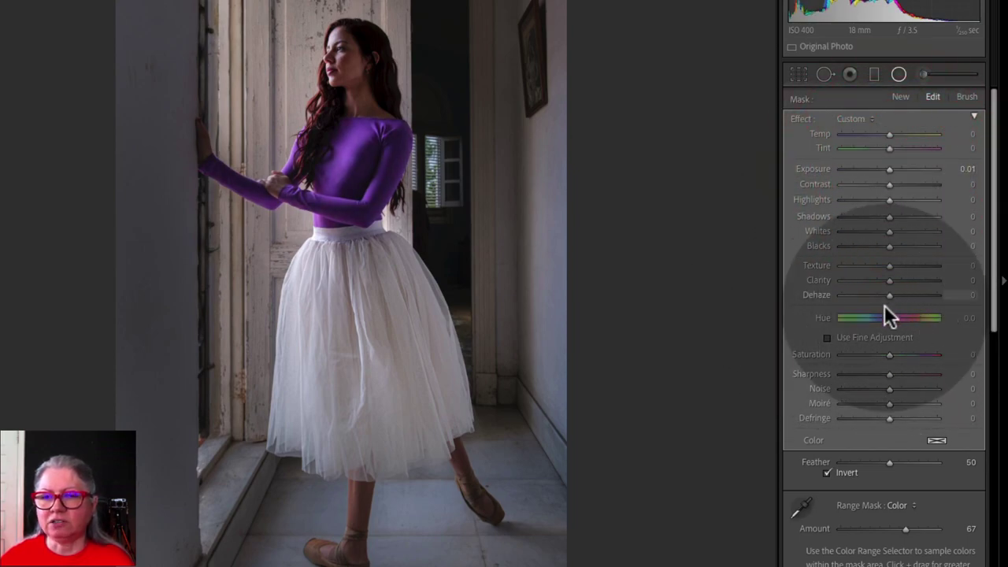
drag(889, 320, 915, 322)
double_click(914, 323)
Recolor the top blue with a color tint of hue 234 at 77% saturation, temp -34, tint -53 and effect saturation -8
click(929, 442)
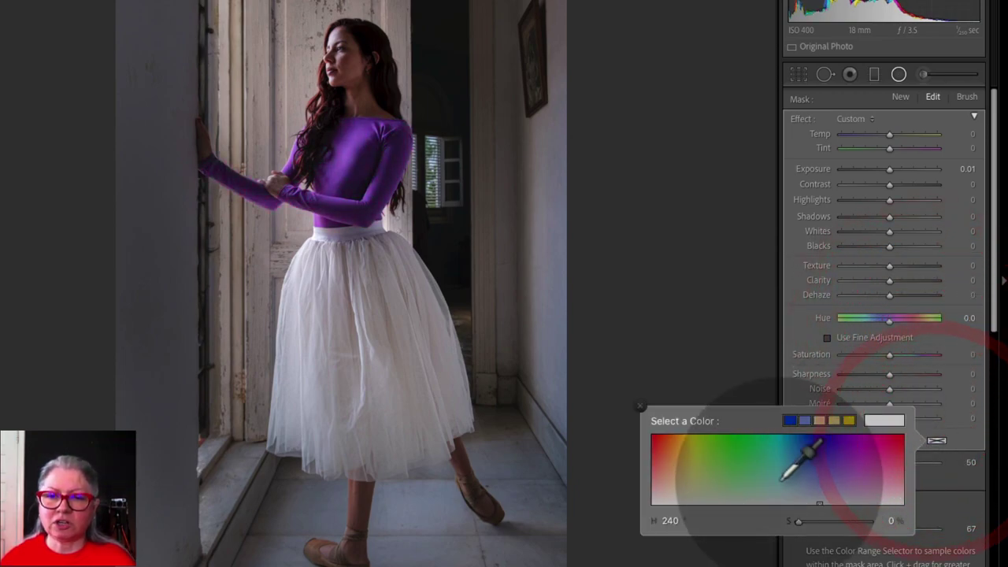
click(859, 464)
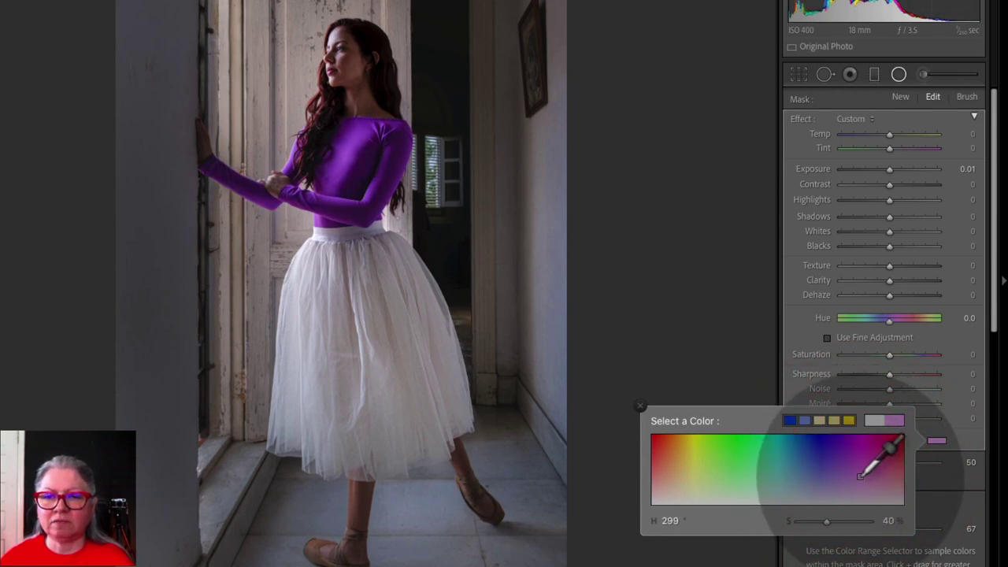
click(849, 476)
mouse_move(788, 474)
mouse_down()
mouse_move(744, 429)
mouse_move(799, 430)
mouse_move(820, 441)
mouse_move(816, 451)
mouse_up()
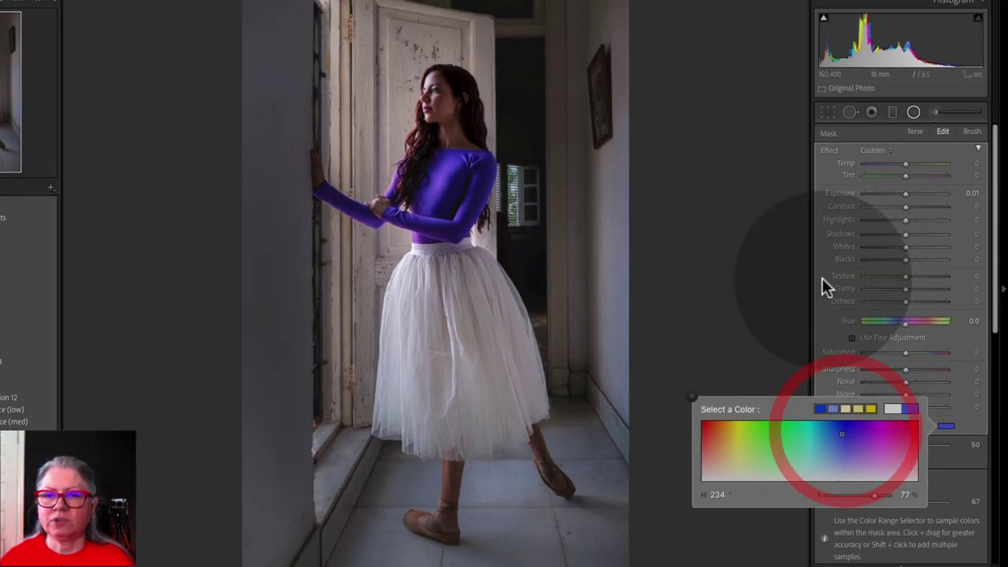
click(808, 301)
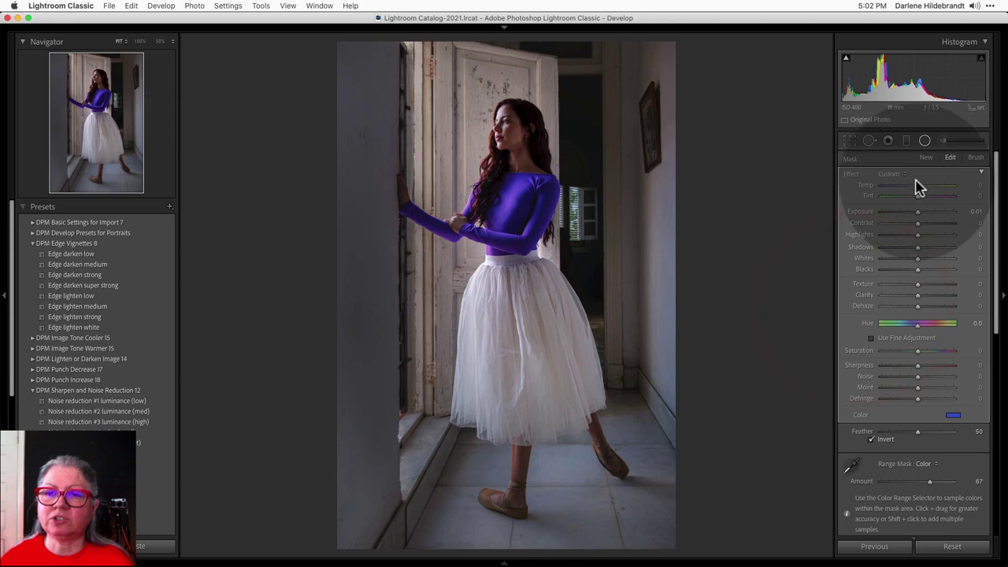
drag(917, 186, 901, 198)
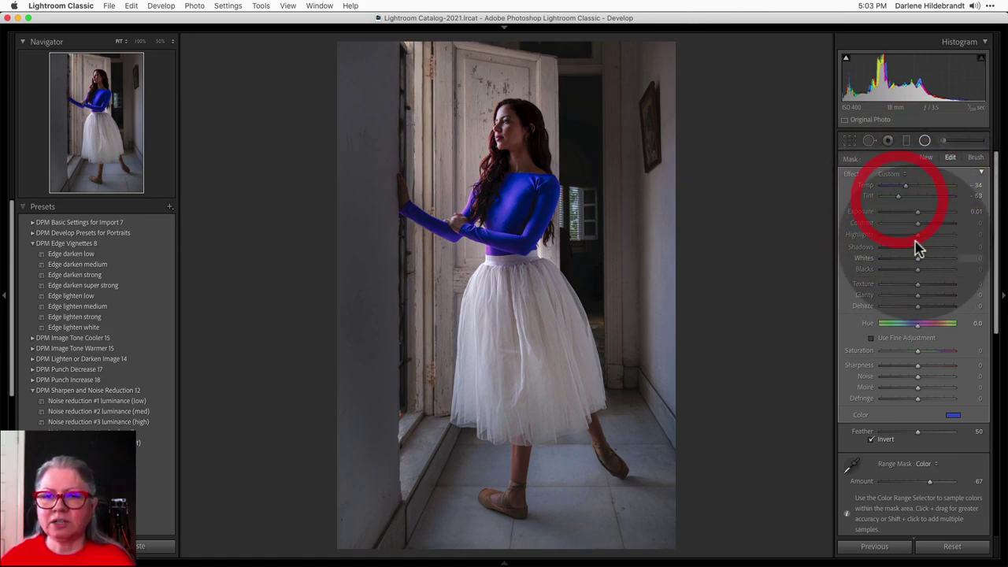
drag(918, 355, 911, 355)
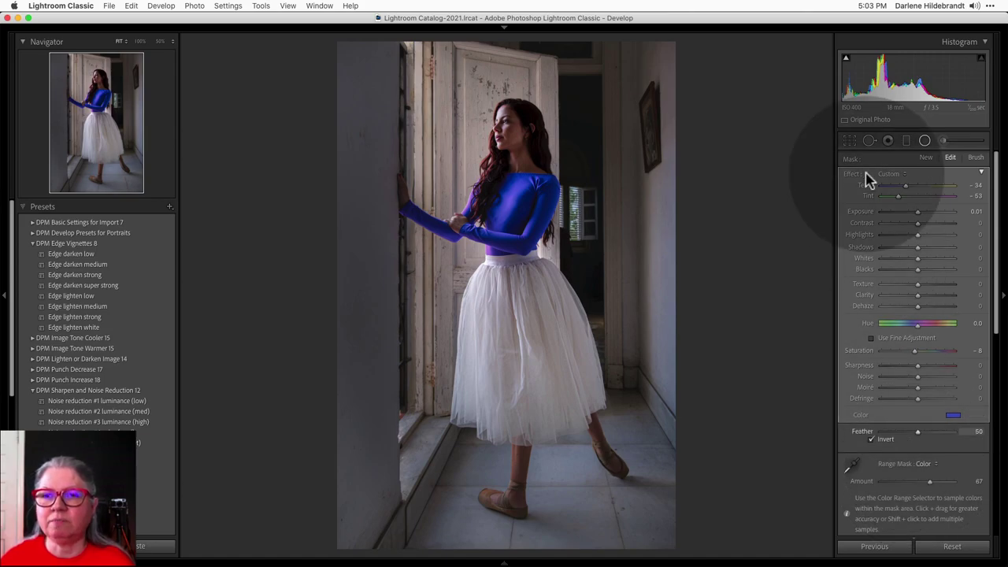
Switch the face oval's range mask from luminance to color and sample the dancer's face, checking the coverage with the mask overlay
click(926, 157)
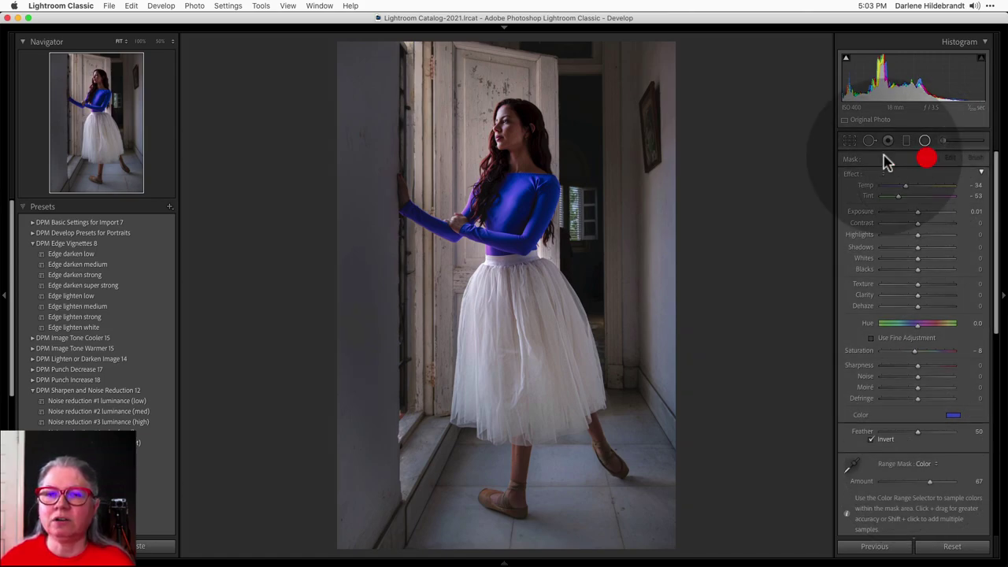
click(513, 134)
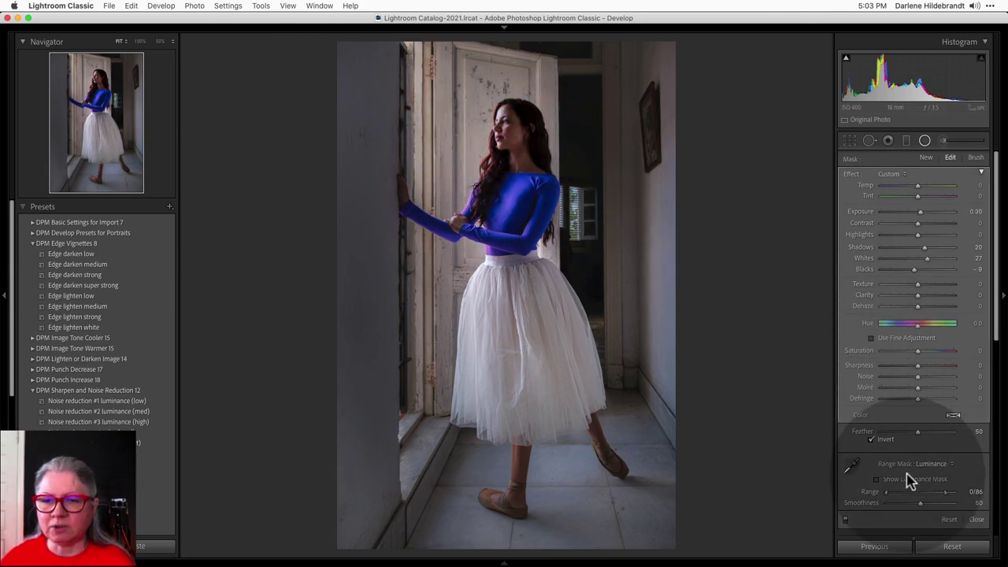
key(o)
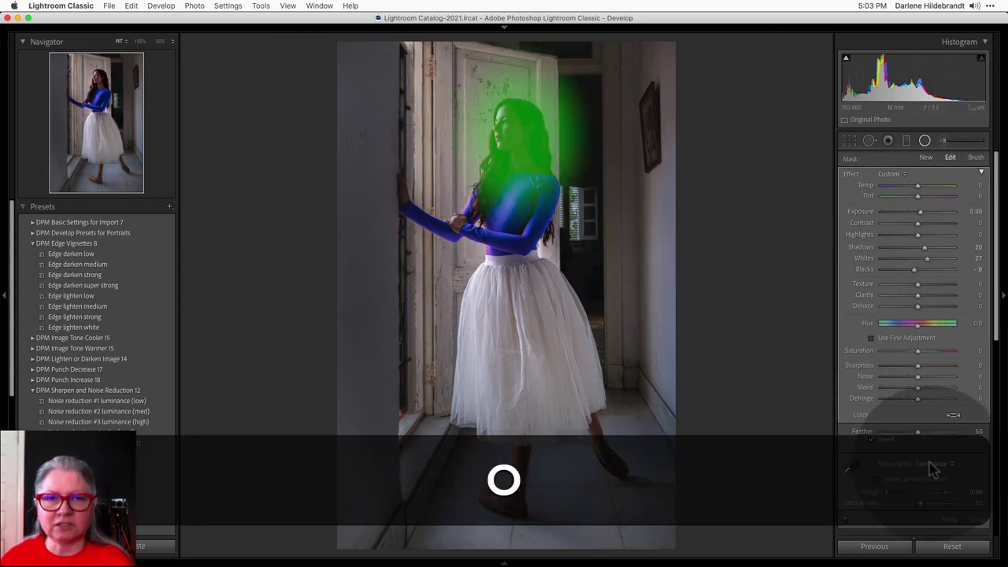
click(932, 455)
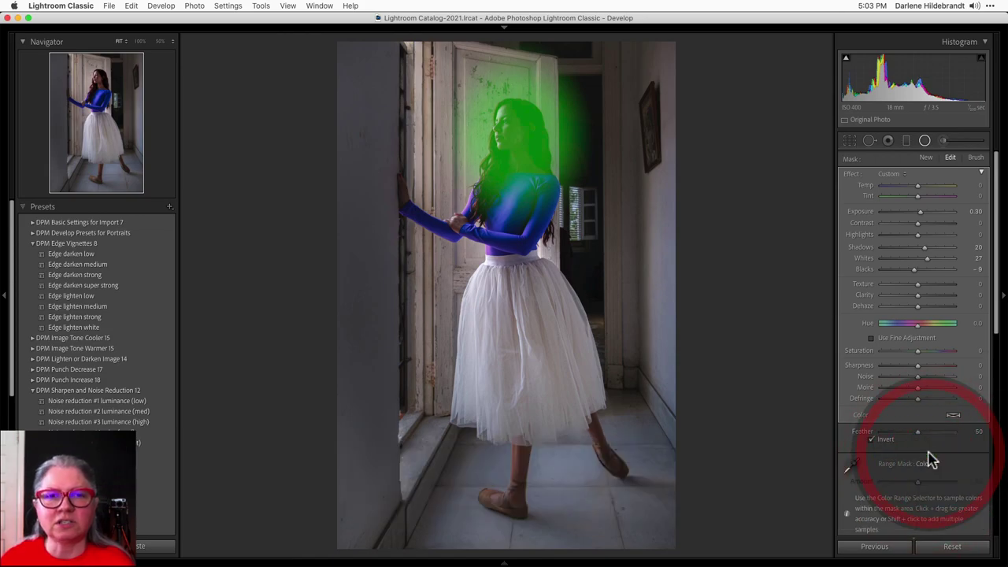
click(849, 471)
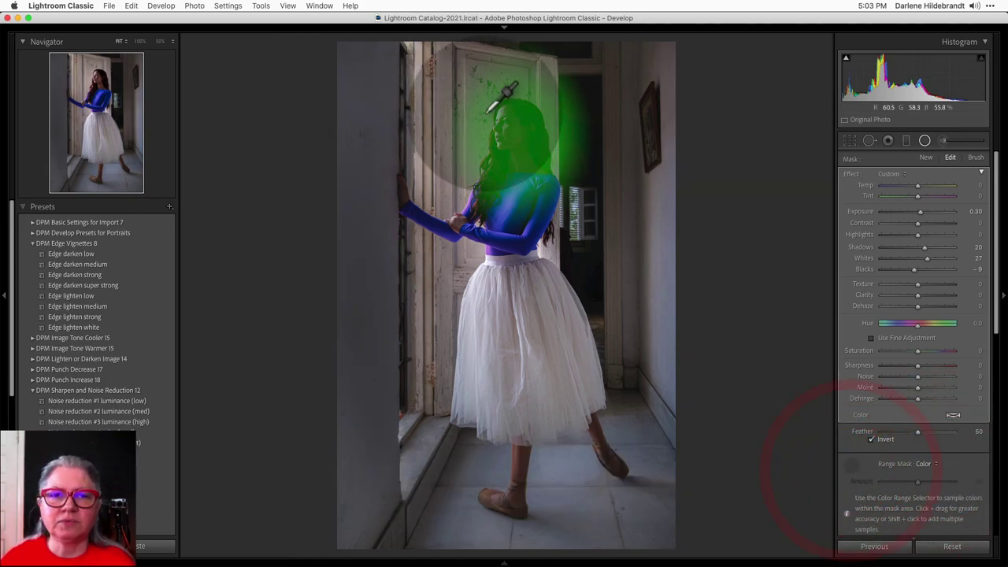
click(514, 135)
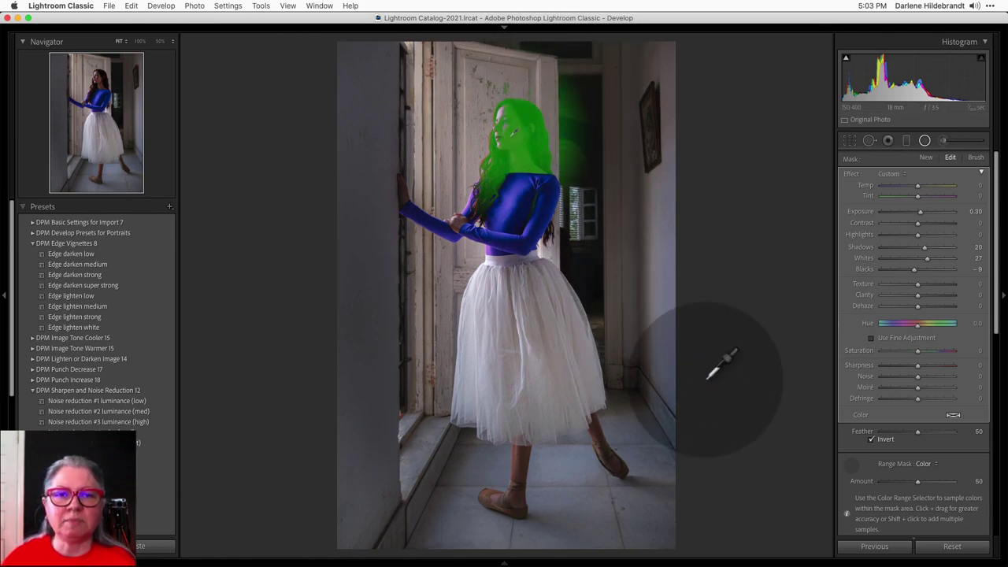
key(super+z)
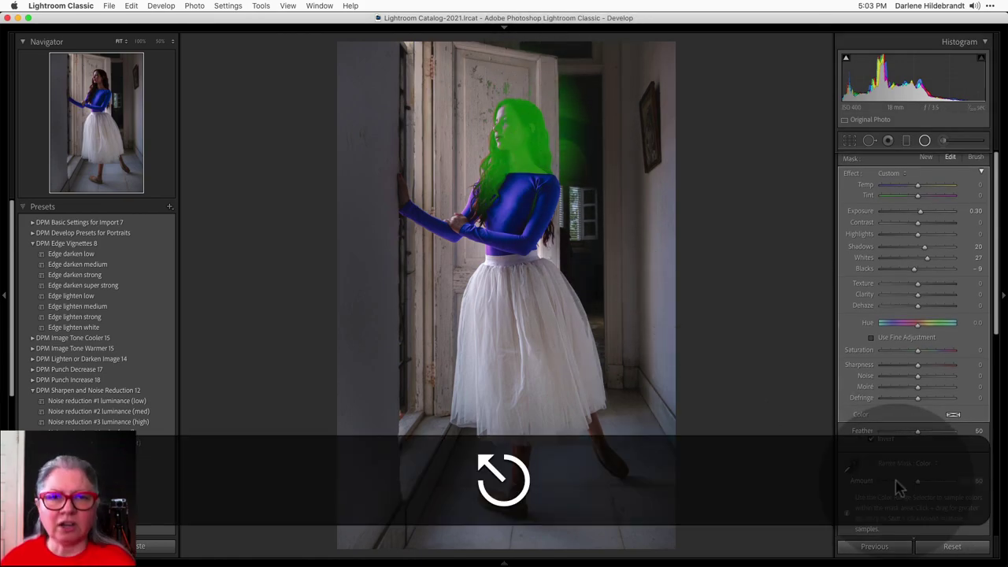
key(super+z)
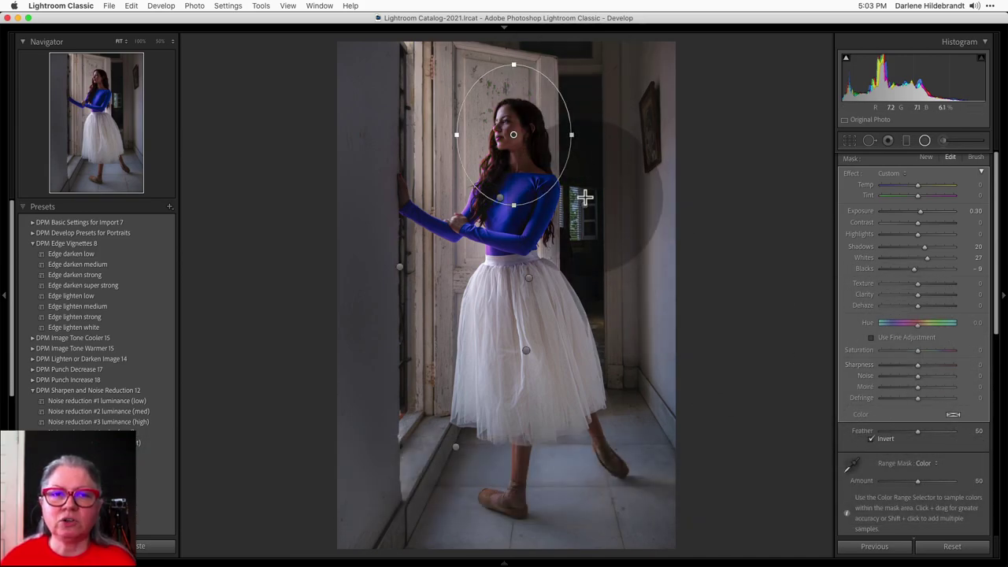
key(super+shift+z)
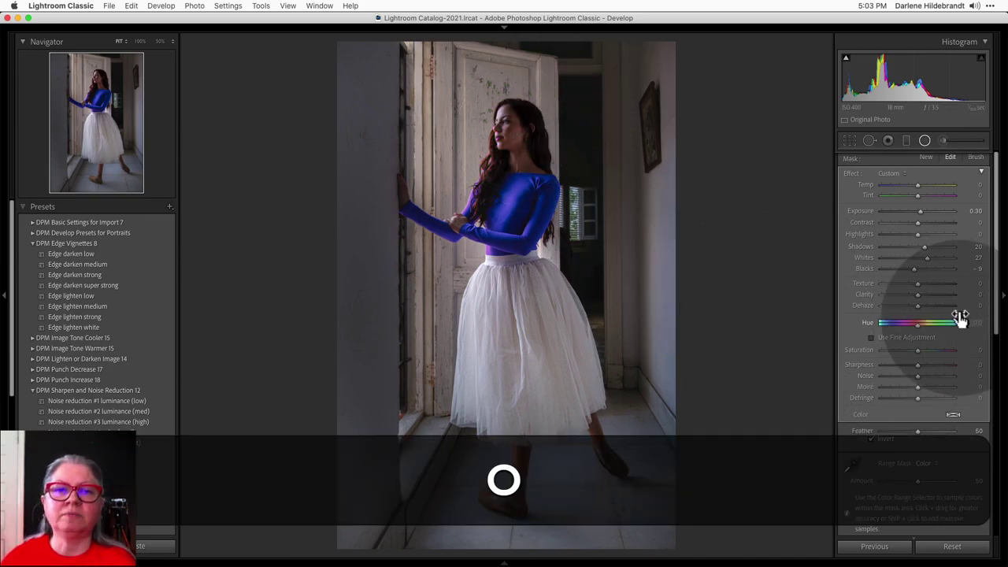
Erase the face mask's spill on the dark background beside the head with brush flow 86, and set the face oval's exposure to 0.64
scroll(953, 317, down, 1)
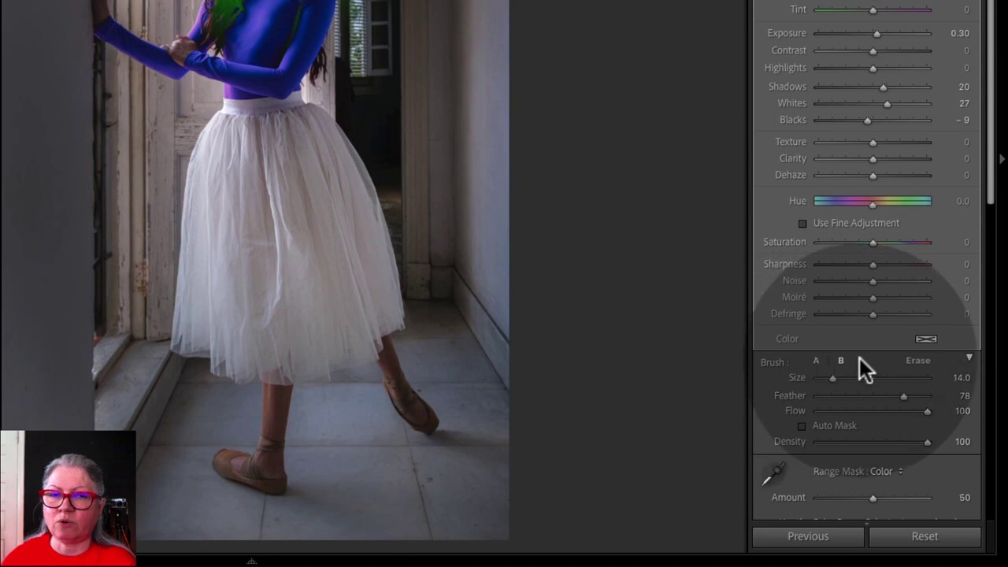
click(916, 361)
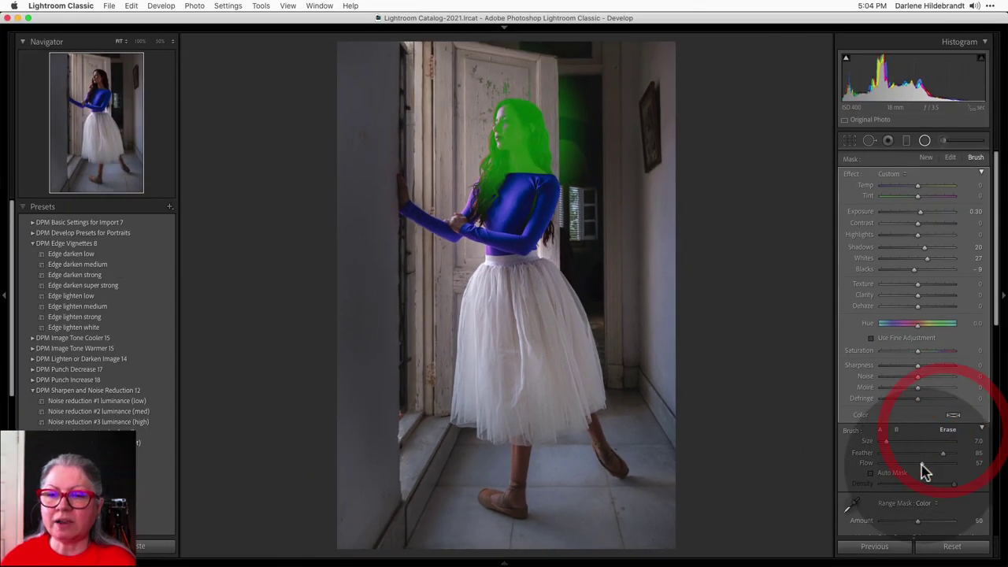
drag(890, 423, 918, 426)
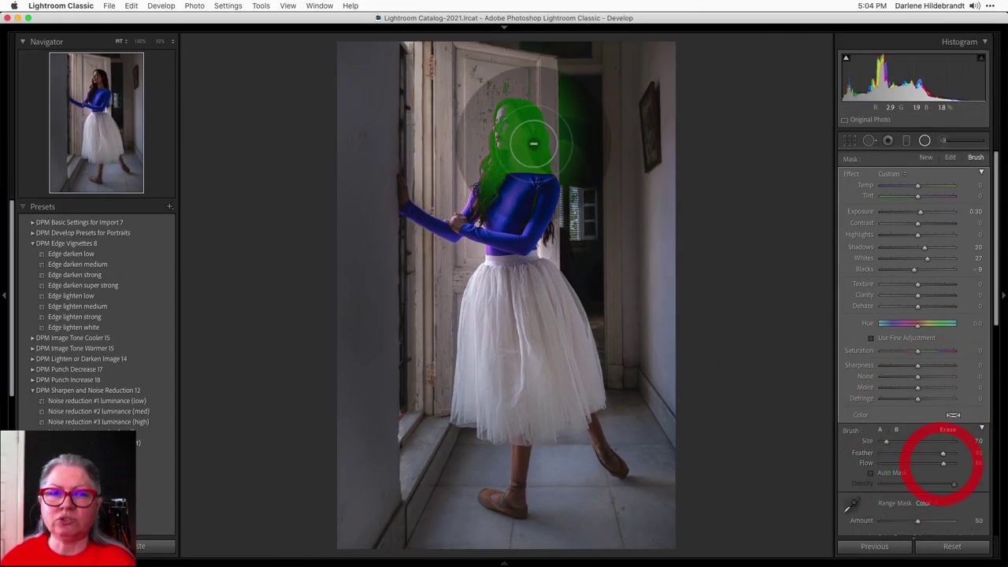
click(581, 176)
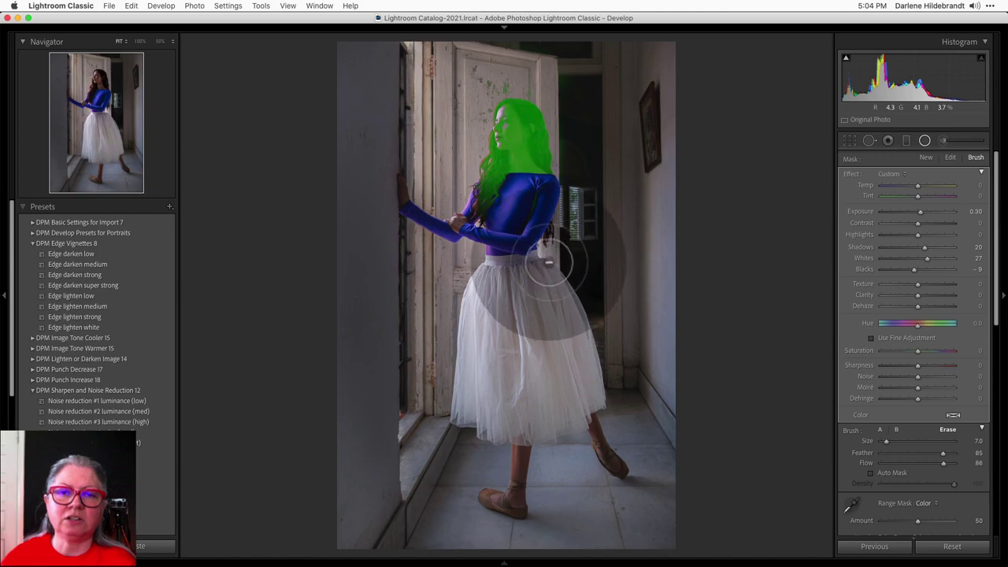
click(590, 231)
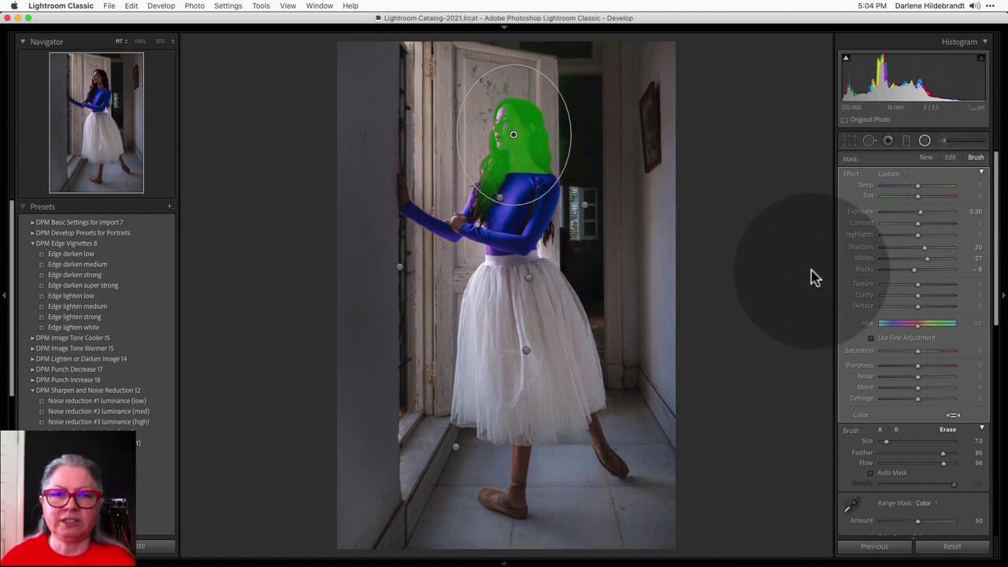
key(o)
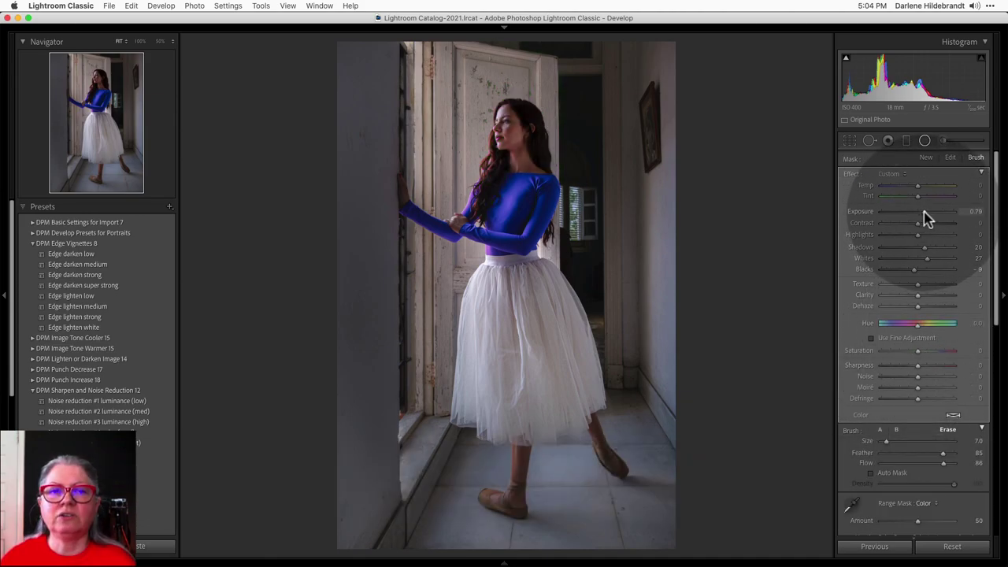
drag(927, 211, 918, 211)
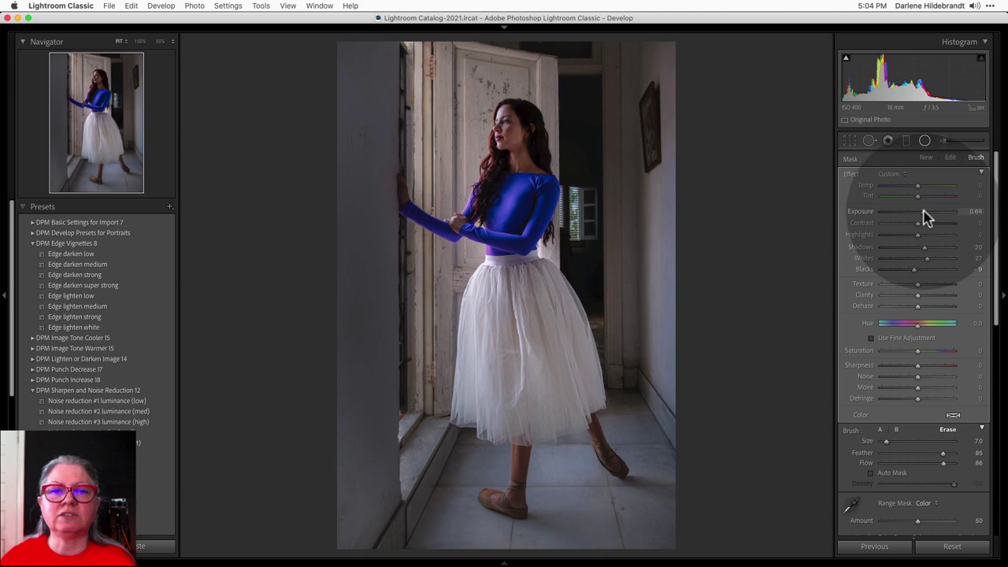
Close the Radial Filter and display the Before view to compare the edit with the earlier photo
key(k)
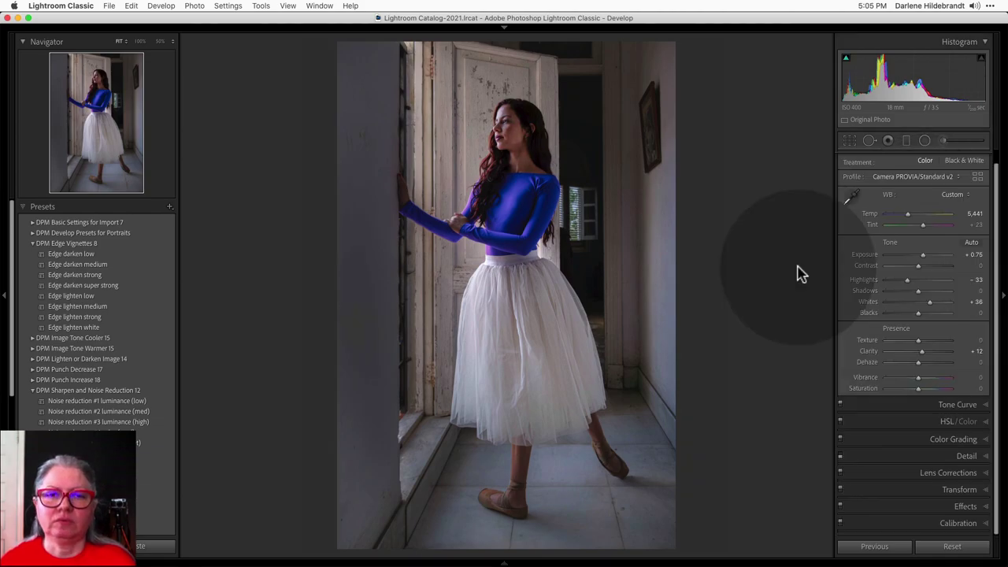
key(backslash)
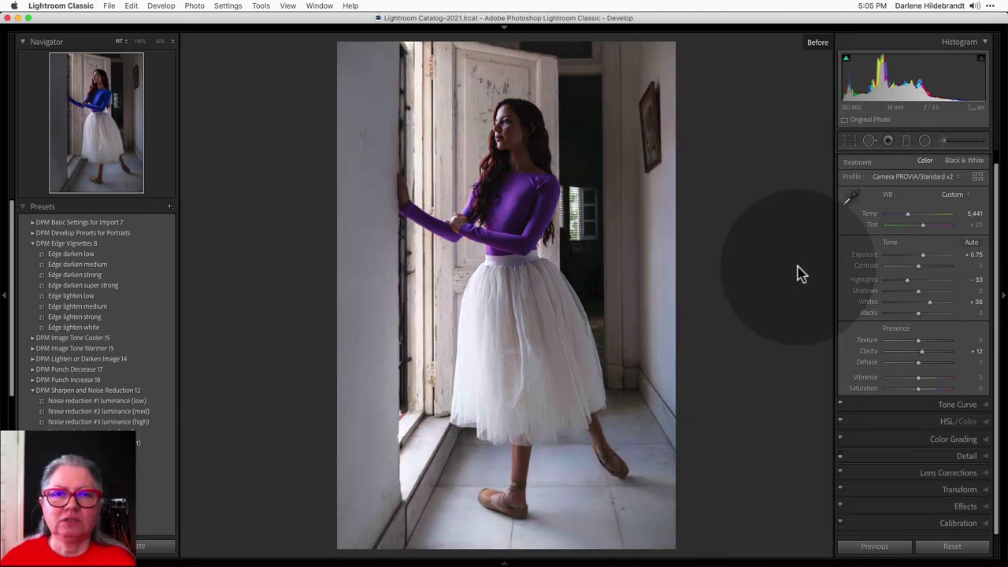
Compare the blue-top portrait with its Before view and look at the neighboring green-top version of the photo
key(backslash)
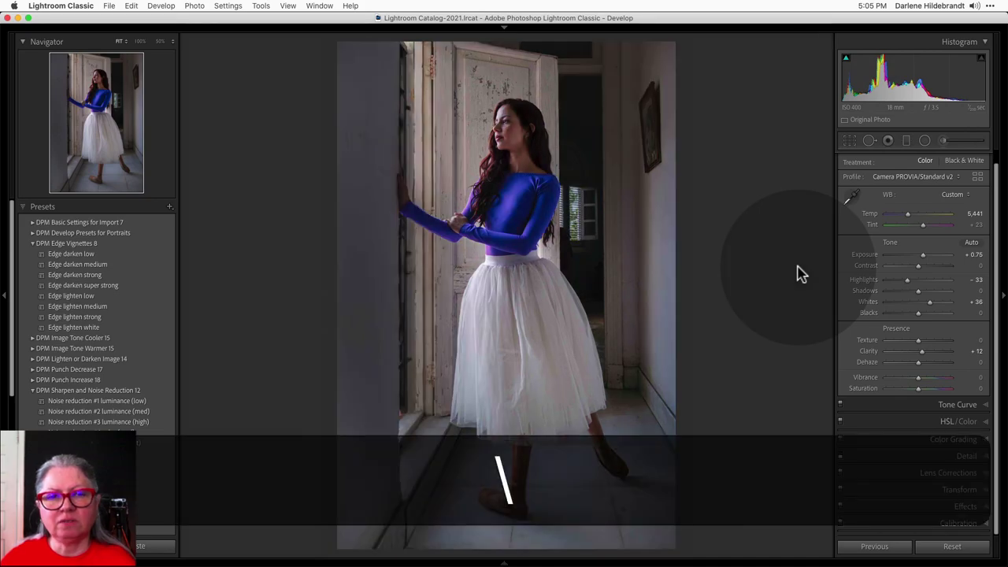
key(backslash)
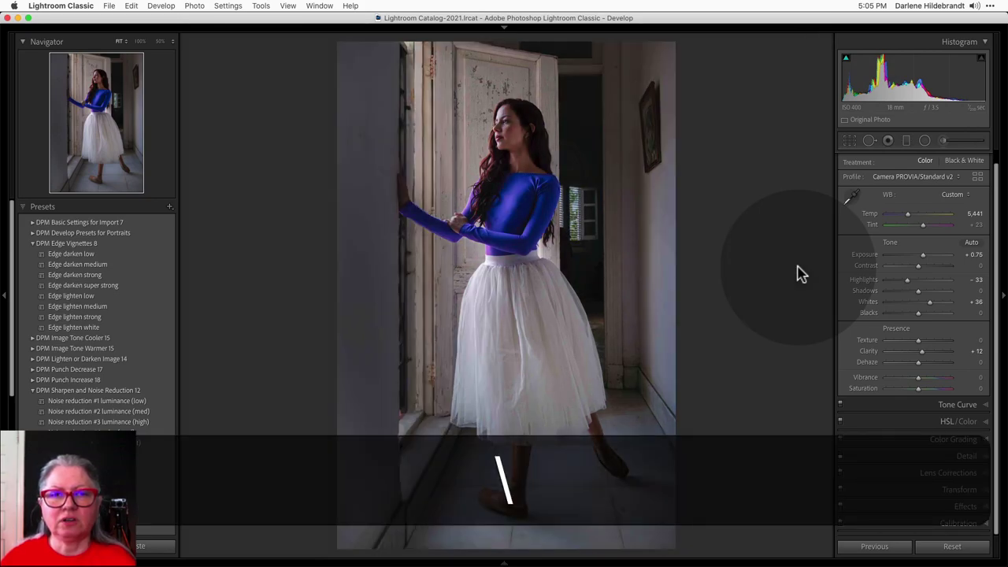
key(Right)
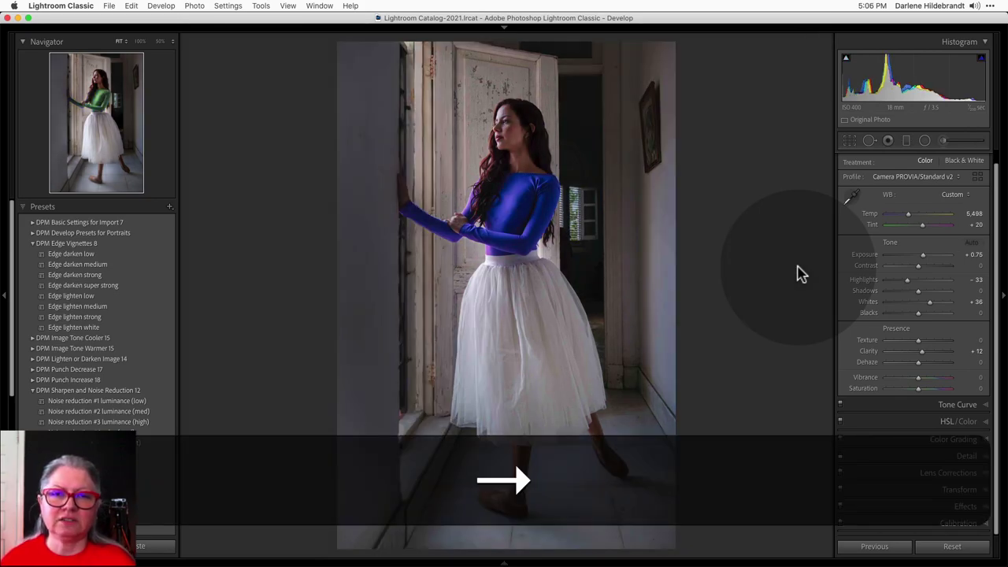
key(Left)
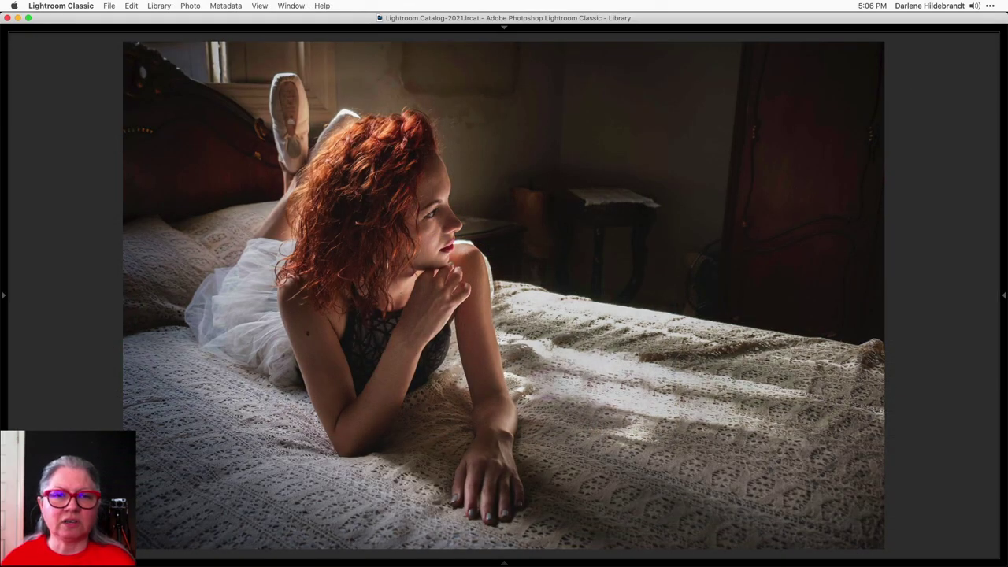
Open the red-haired dancer photo in Develop and examine the coverage and settings of the radial ovals on the sunlit bedspread
key(d)
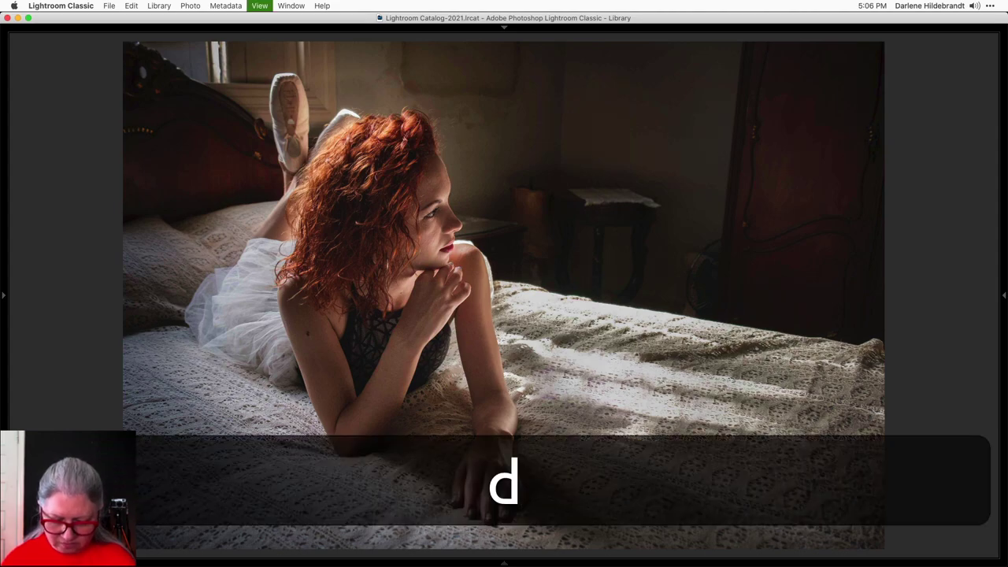
key(shift+m)
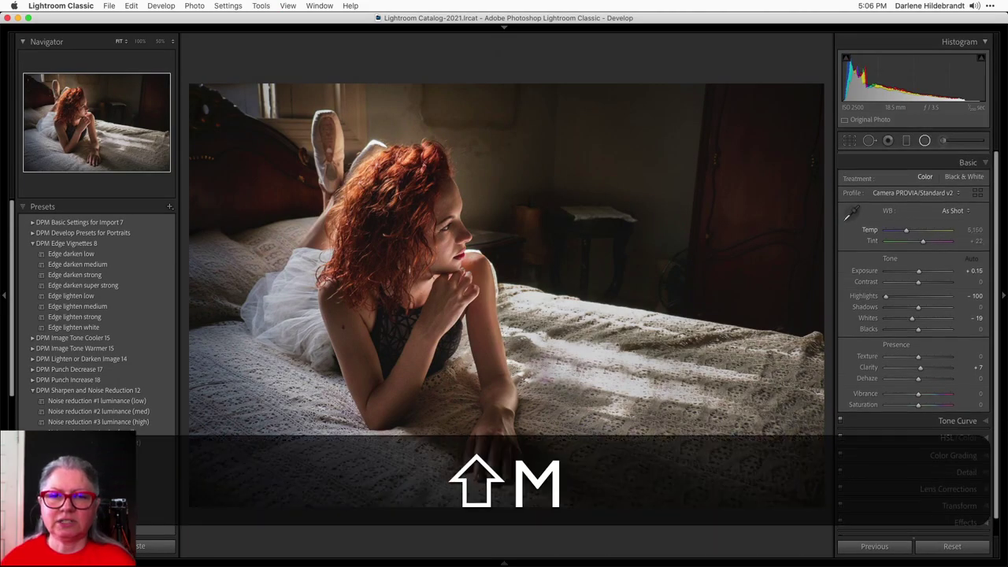
drag(618, 370, 697, 449)
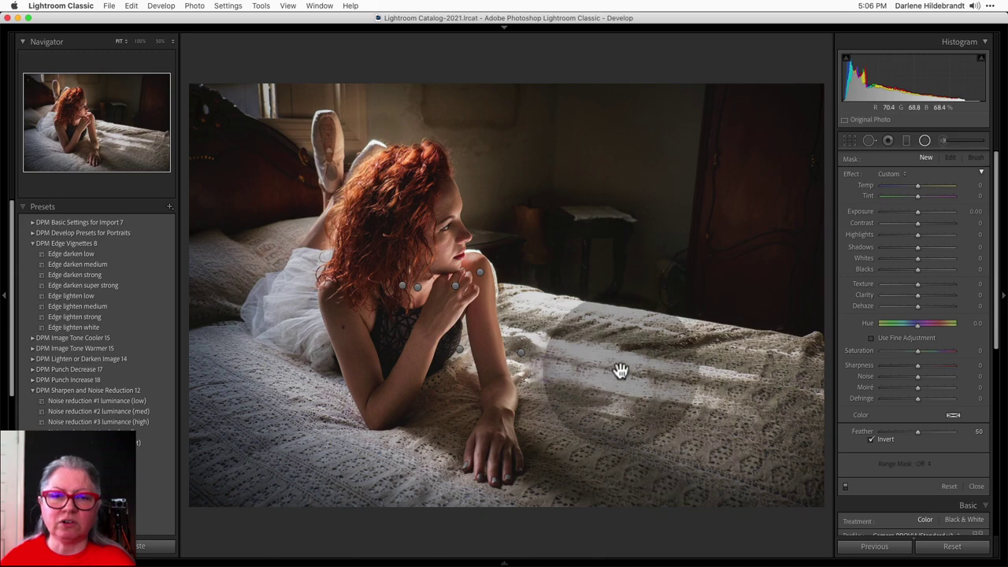
click(620, 370)
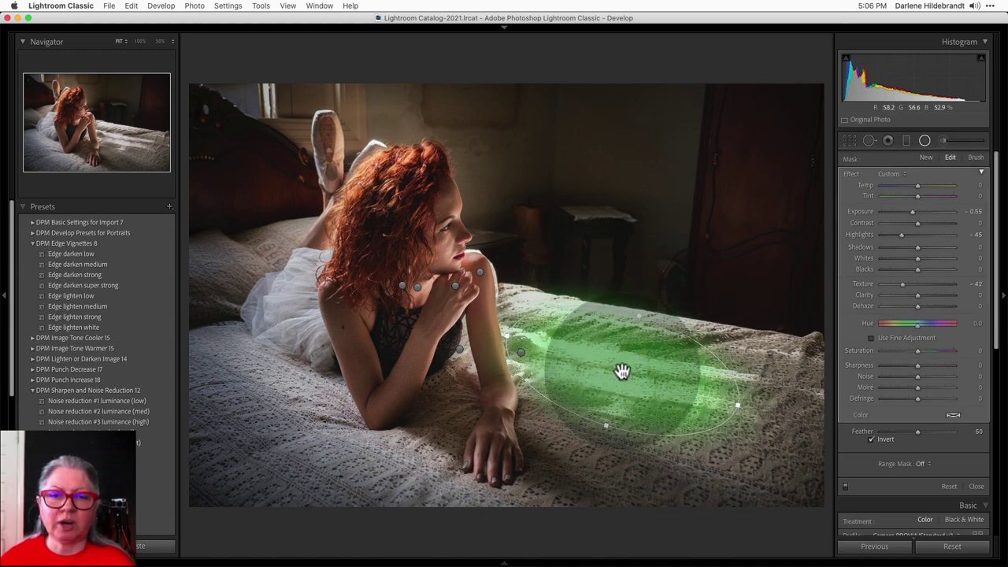
drag(523, 354, 561, 425)
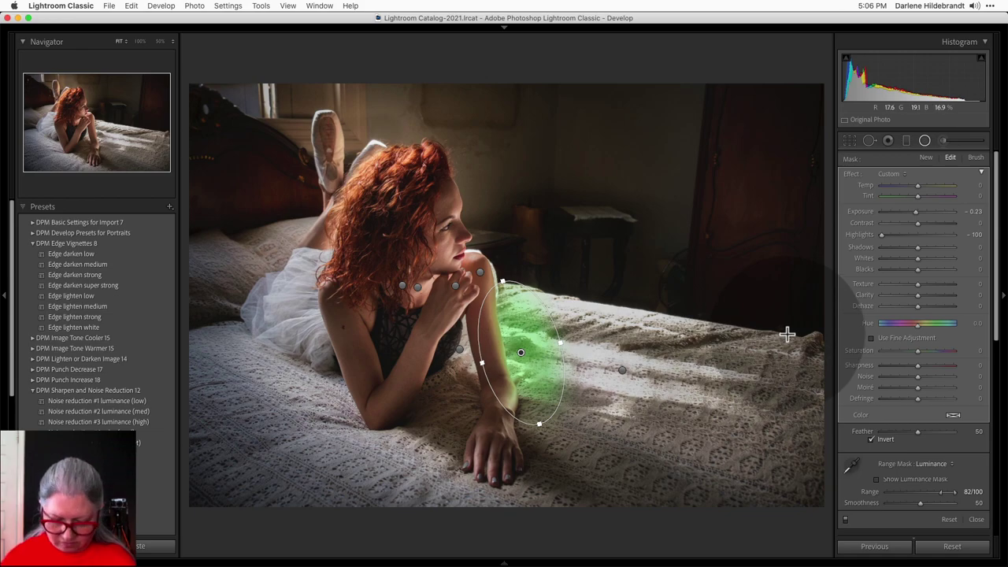
Close the Radial Filter on the red-haired dancer photo and compare the edit with its Before view
key(shift+m)
key(backslash)
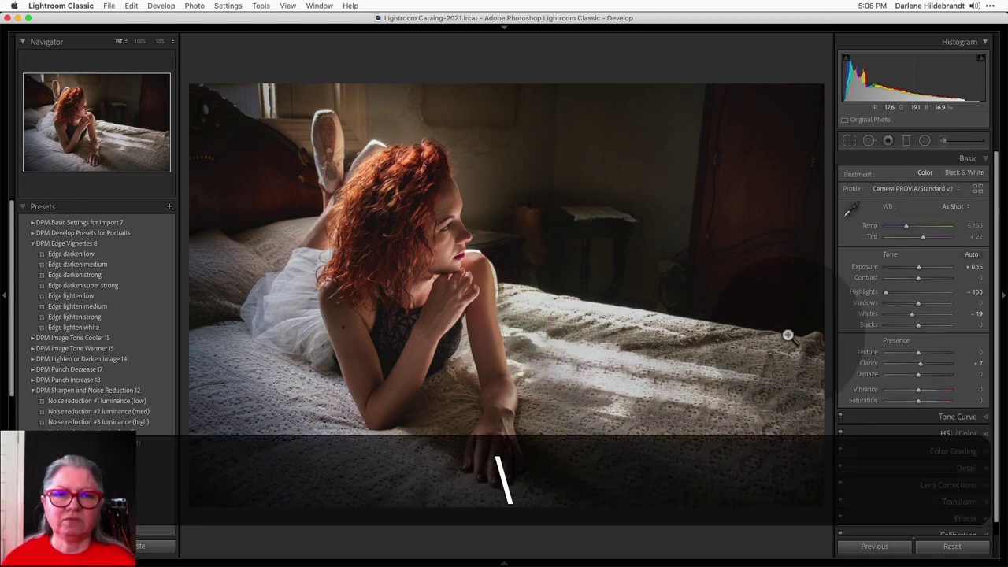
key(backslash)
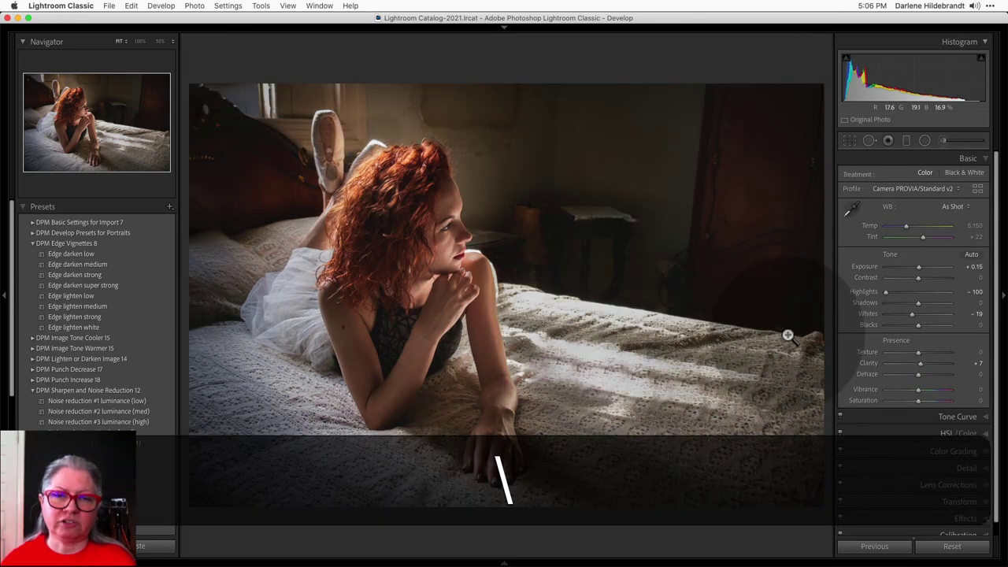
Go to the Havana street dancer photo and examine the radial ovals around her whole figure and over her upper body
key(Right)
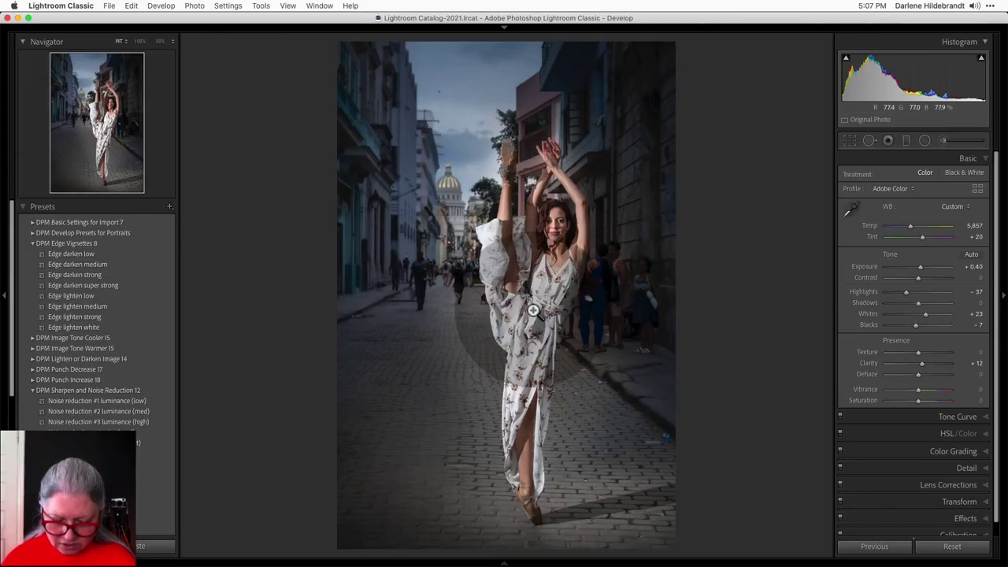
key(shift+m)
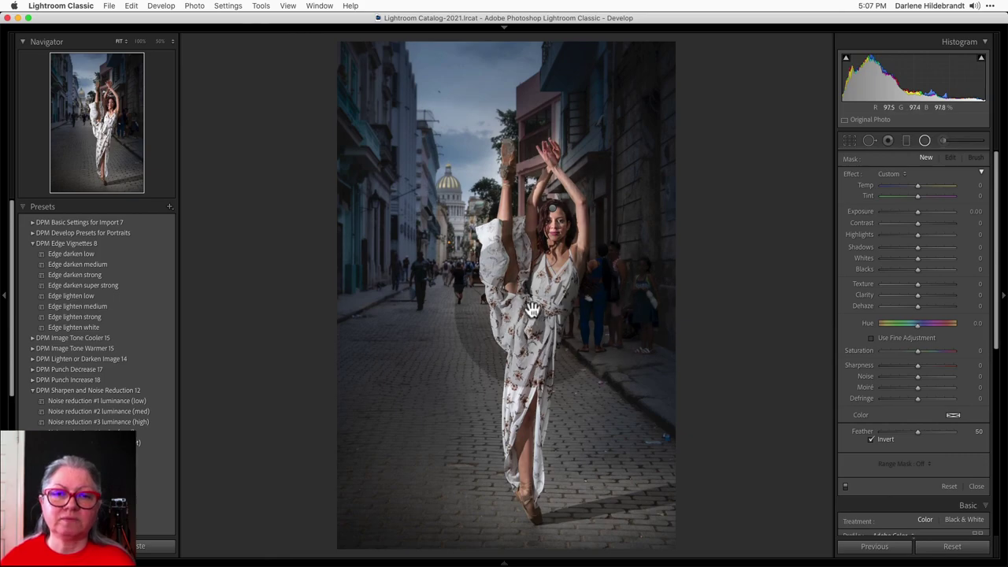
drag(532, 308, 646, 543)
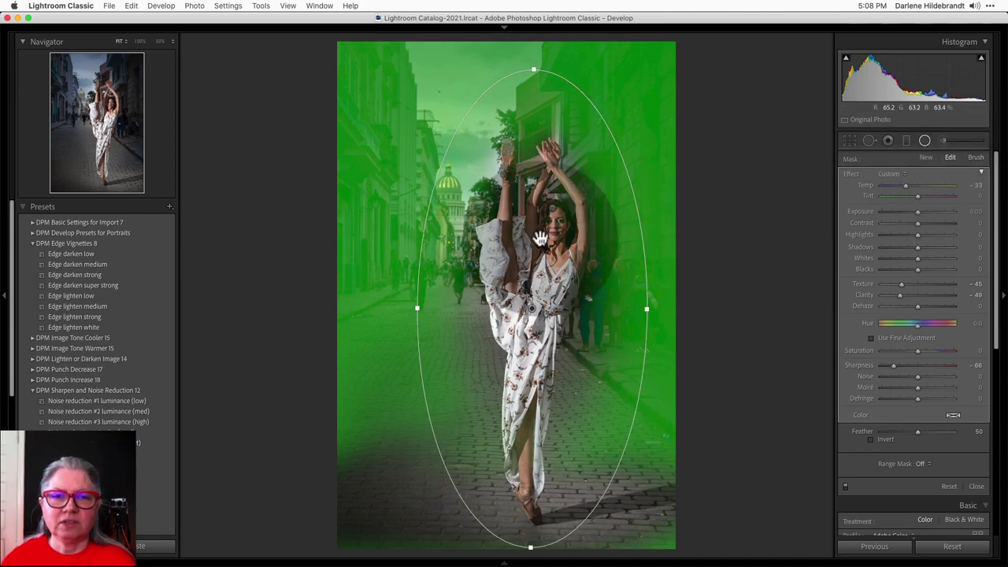
click(554, 207)
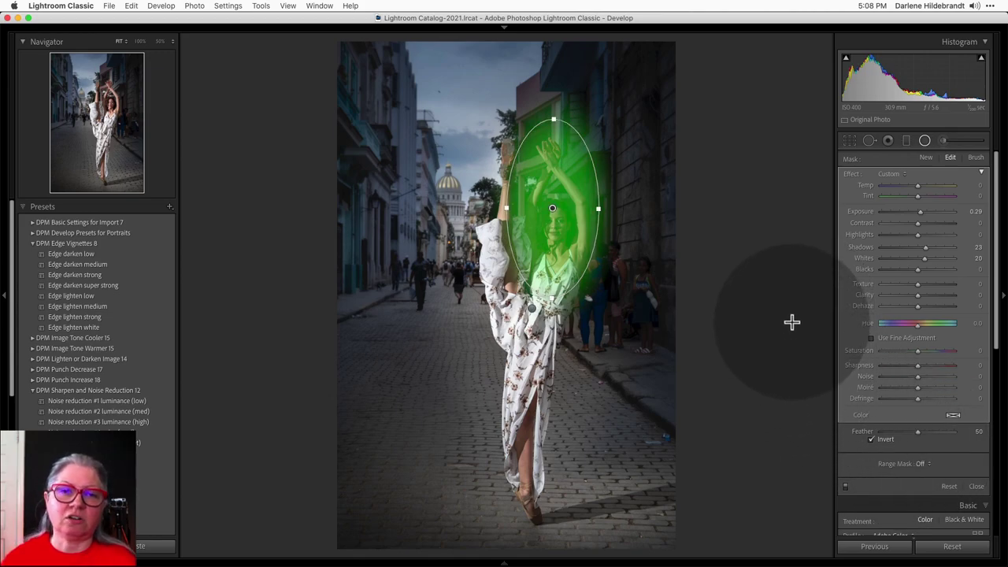
key(shift+m)
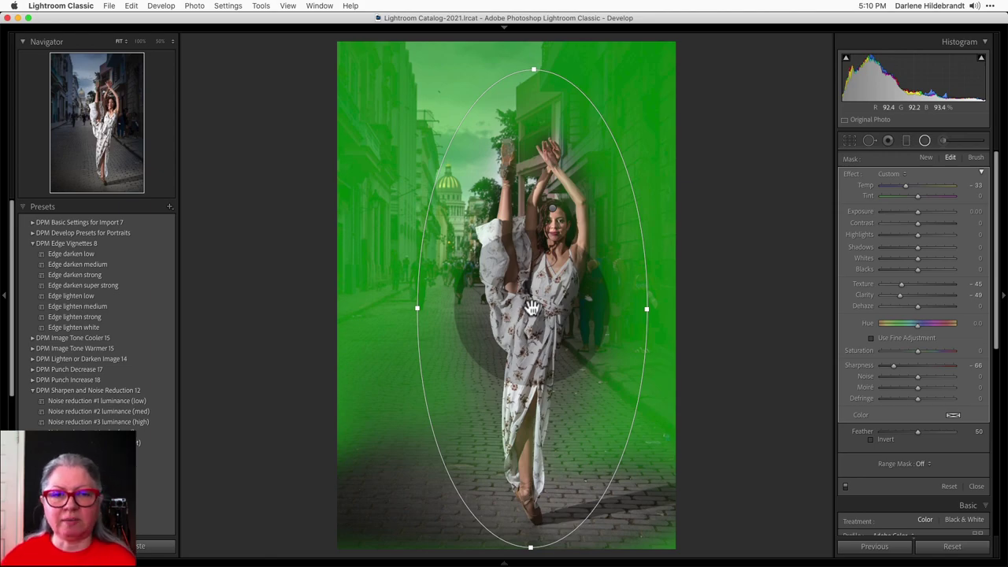
key(shift+m)
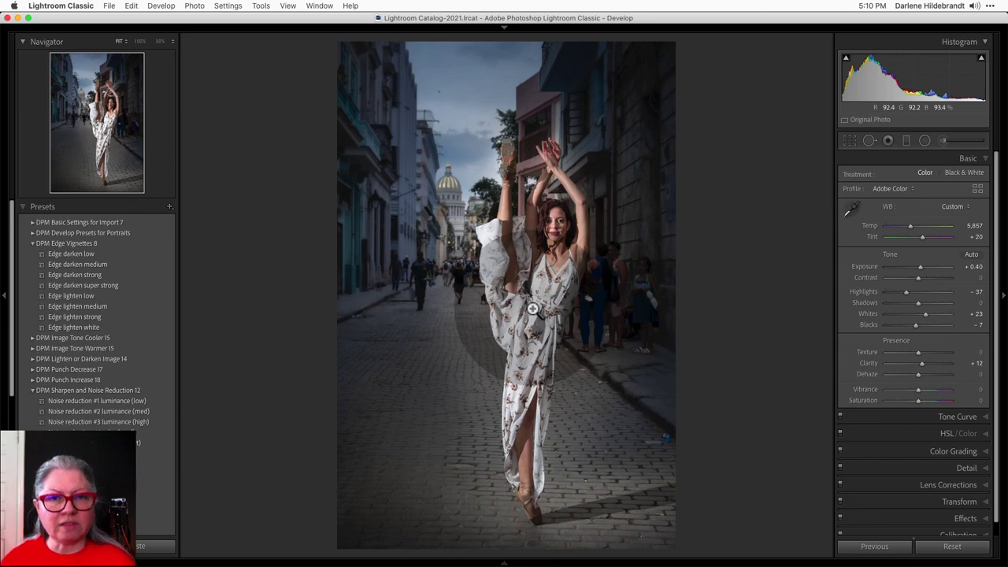
Copy only the local adjustments (brush, graduated filters and radial filters) from this photo and paste them onto the next street dancer photo
key(super)
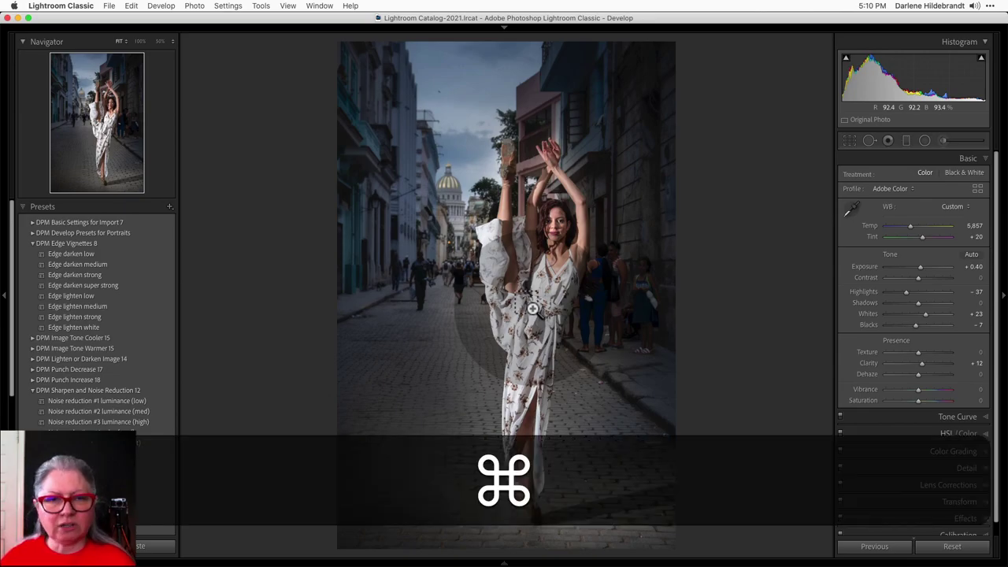
key(super+c)
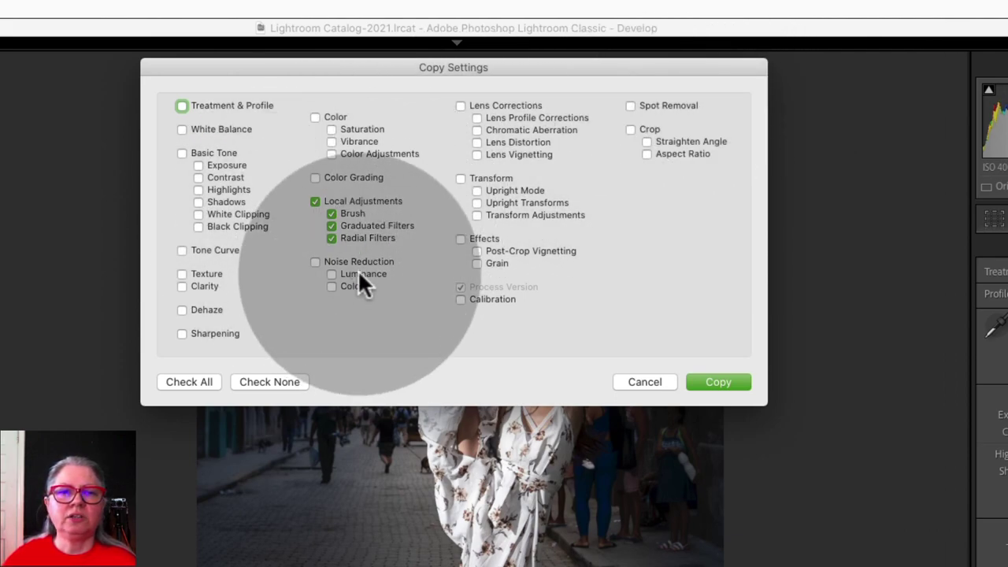
click(264, 381)
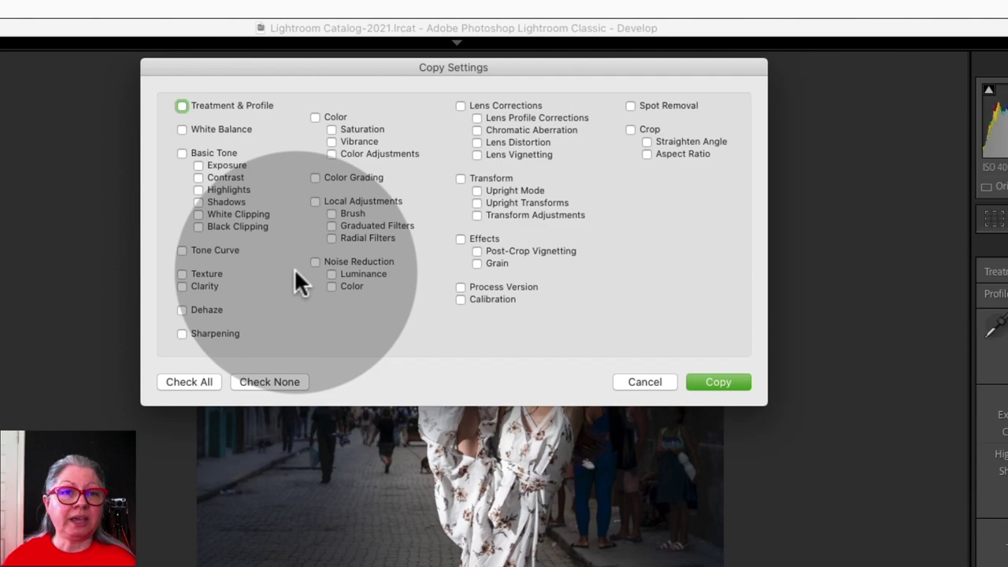
click(362, 201)
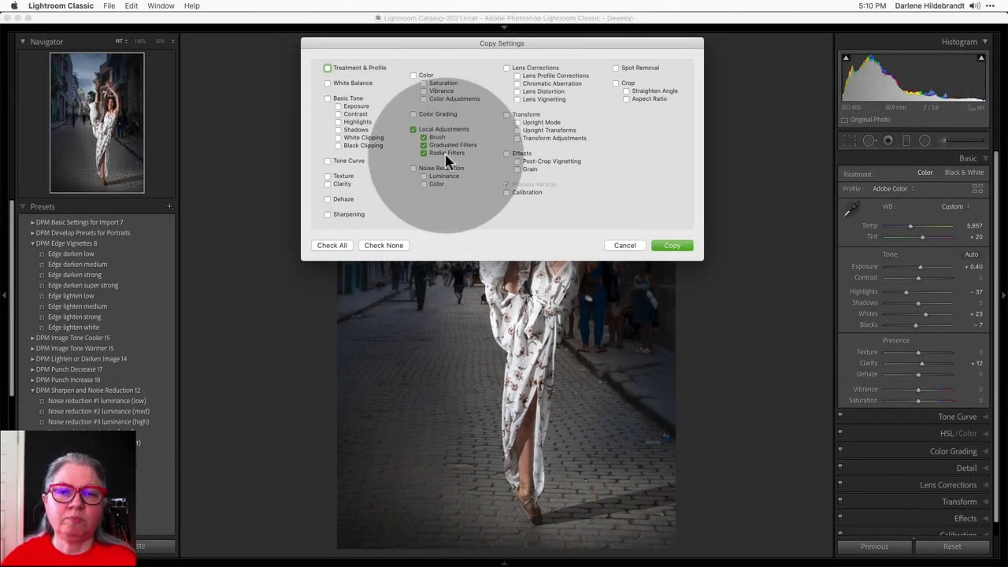
click(455, 146)
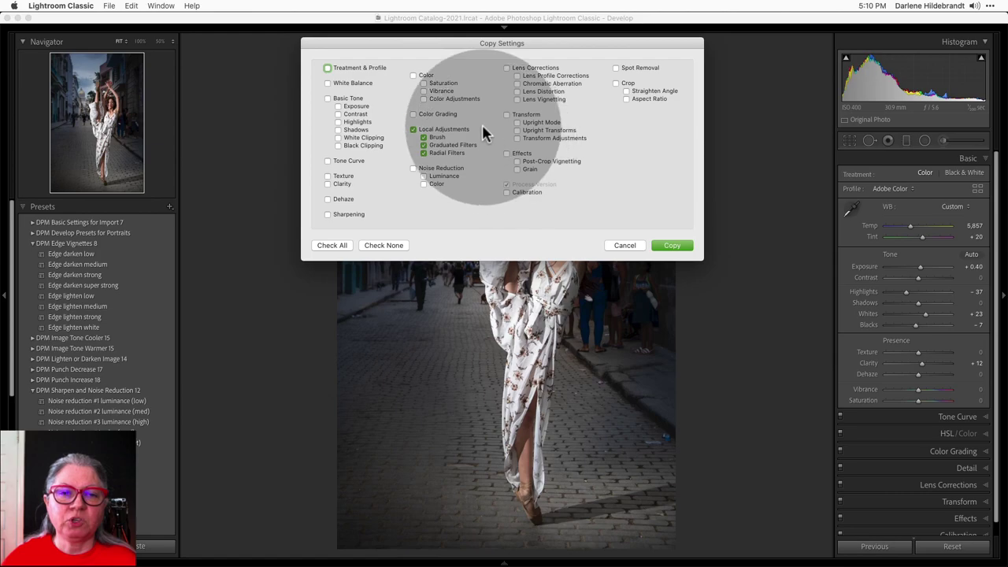
click(423, 153)
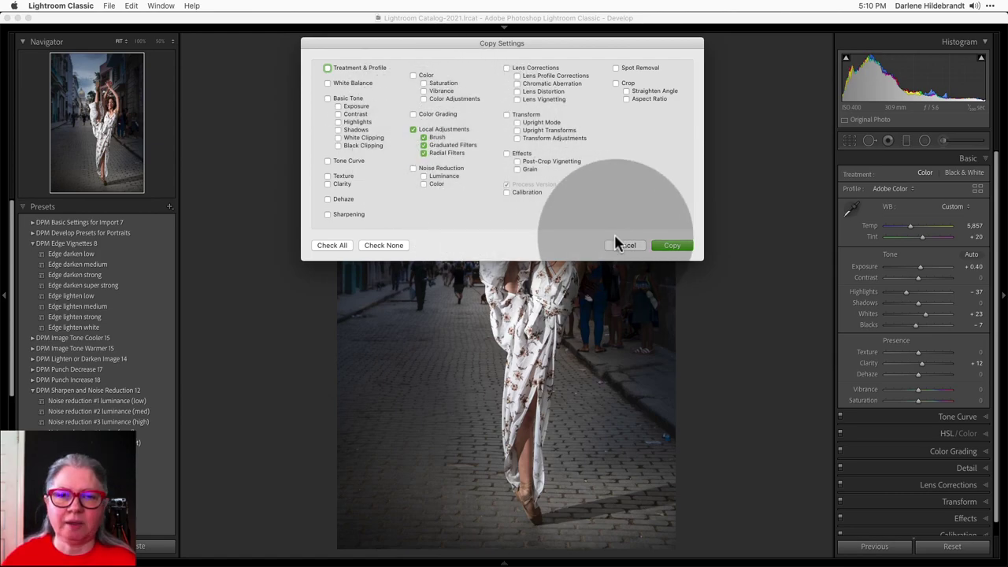
click(676, 249)
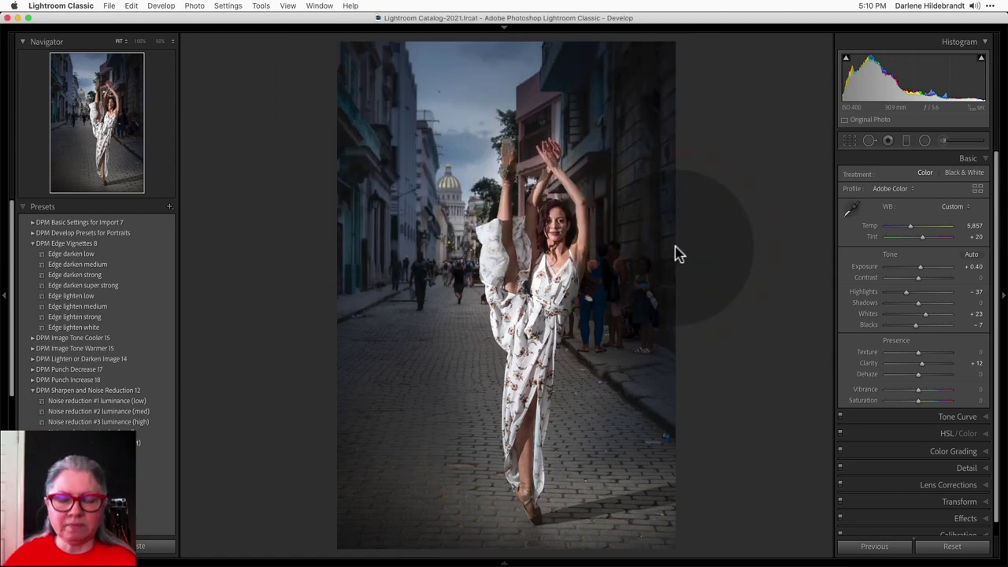
key(Right)
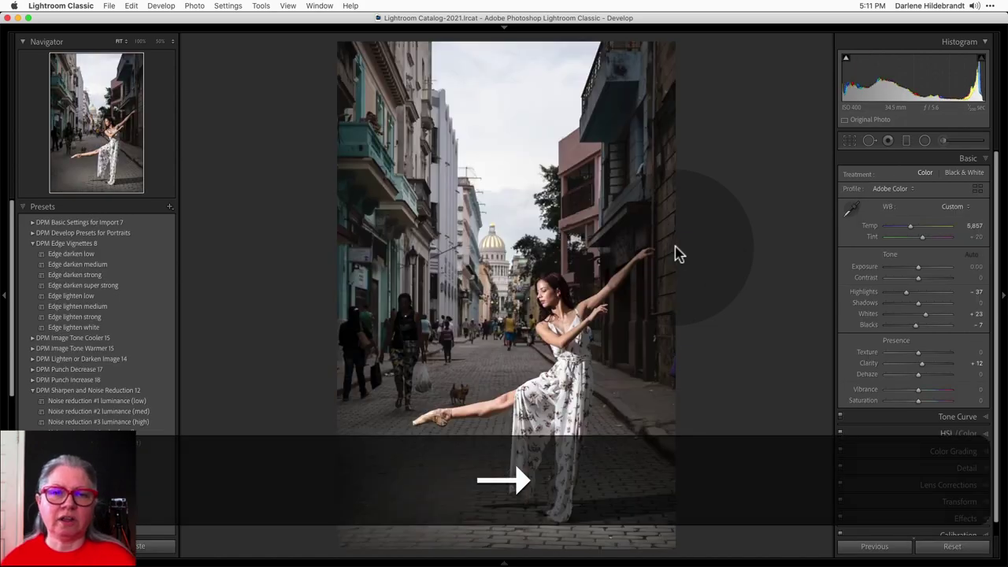
key(super+v)
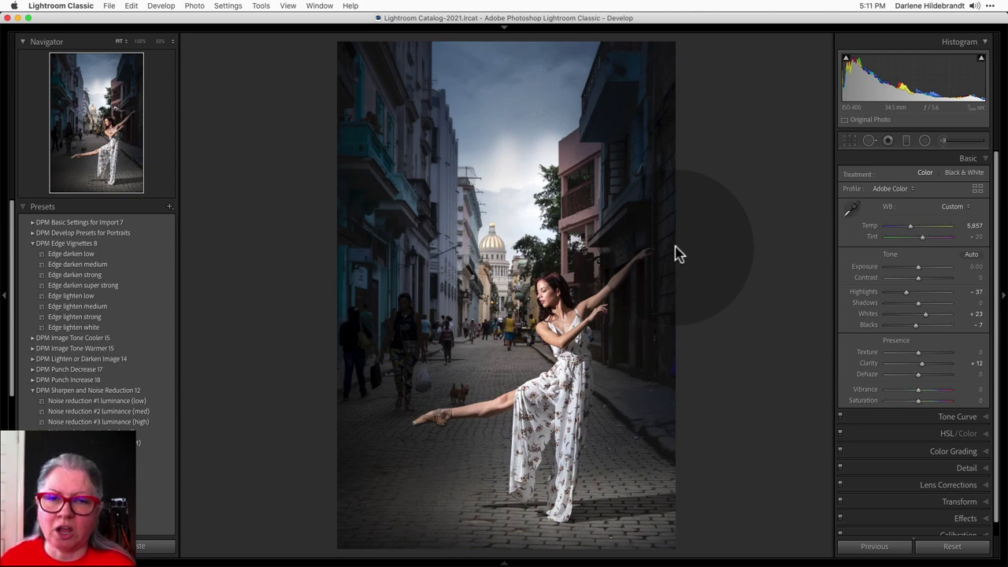
Move the large pasted radial oval over the dancer and shorten it so it starts above her head and ends below her feet
key(shift+m)
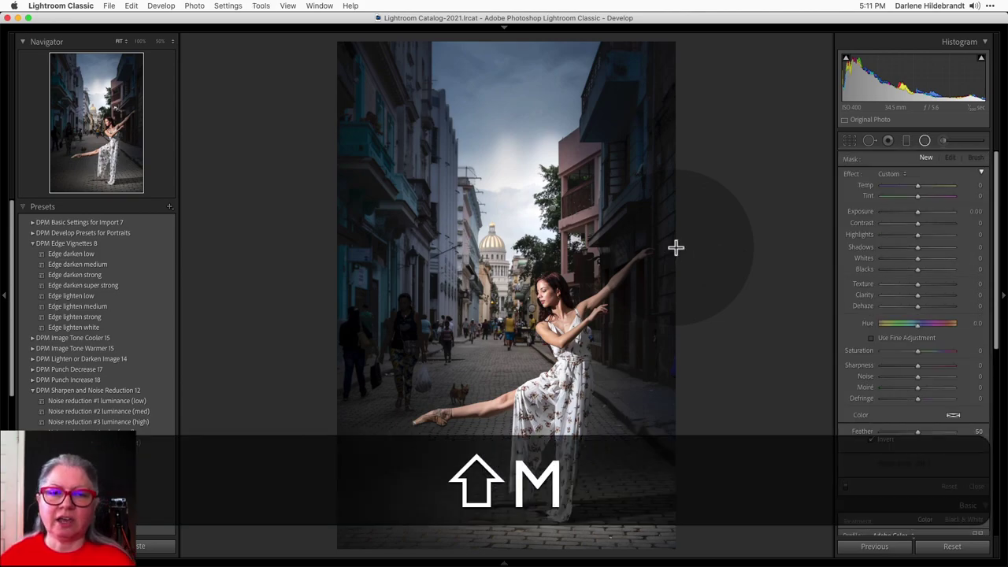
click(534, 307)
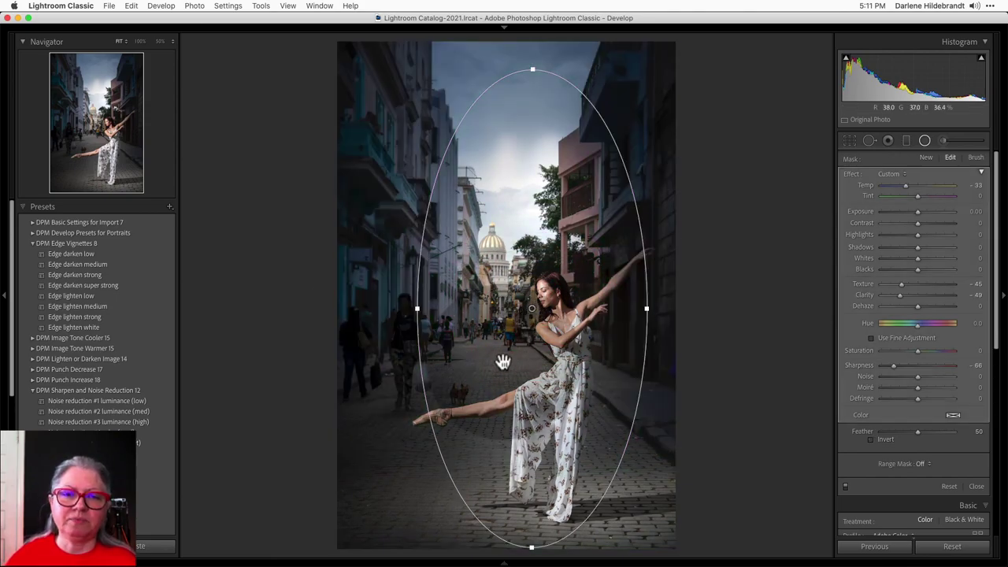
drag(507, 363, 534, 378)
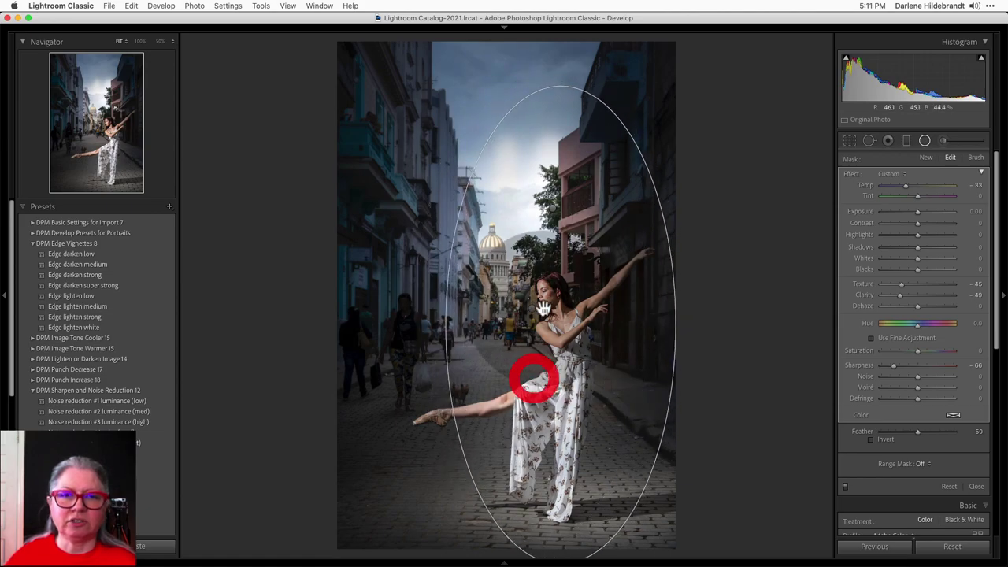
drag(560, 87, 560, 151)
drag(582, 377, 575, 417)
With the mask overlay on, brush the large oval's mask at size 14 over the uncovered sky and the street beside the dancer
key(o)
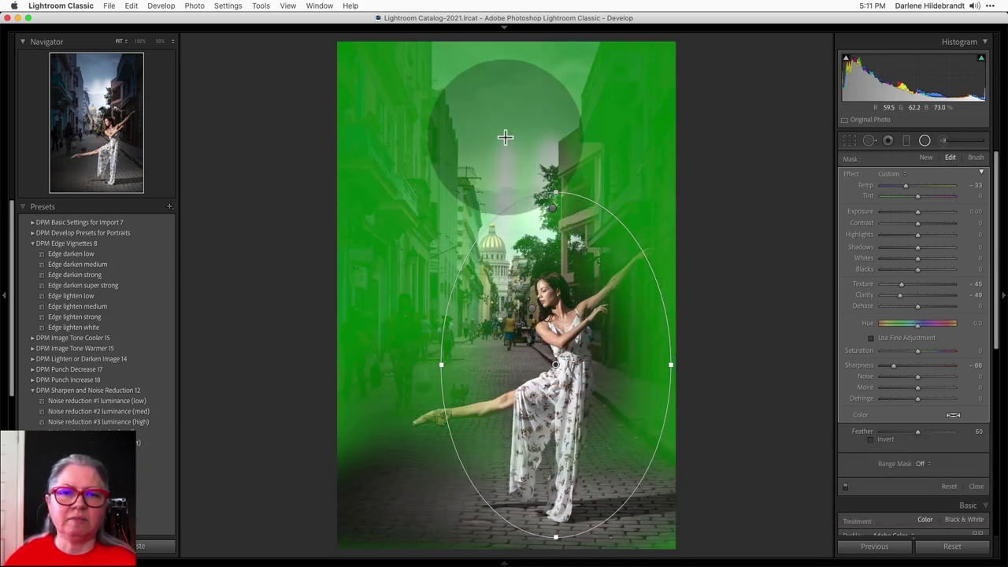
mouse_move(505, 138)
mouse_down()
mouse_move(495, 149)
mouse_move(518, 185)
mouse_move(483, 193)
mouse_move(599, 149)
mouse_up()
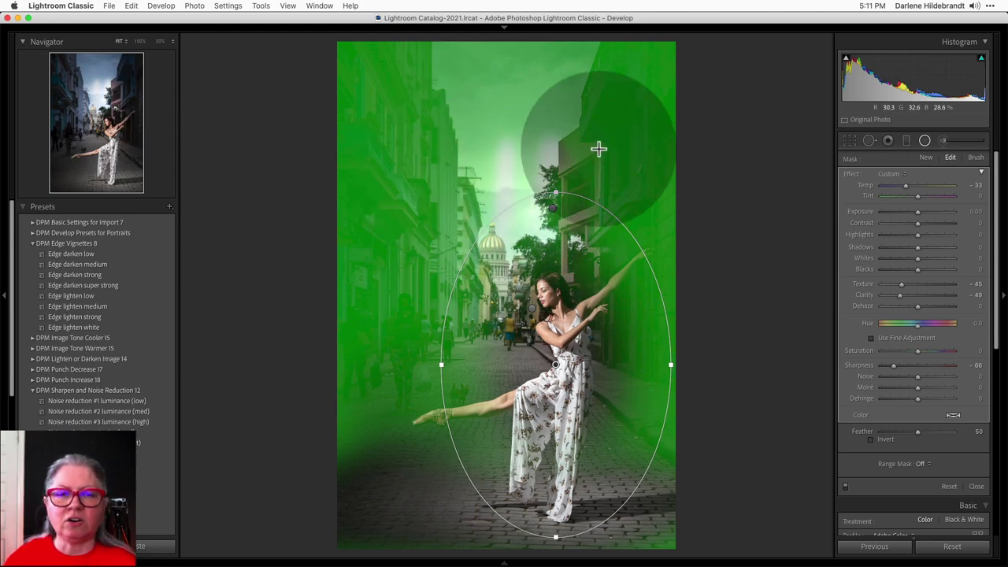
click(976, 157)
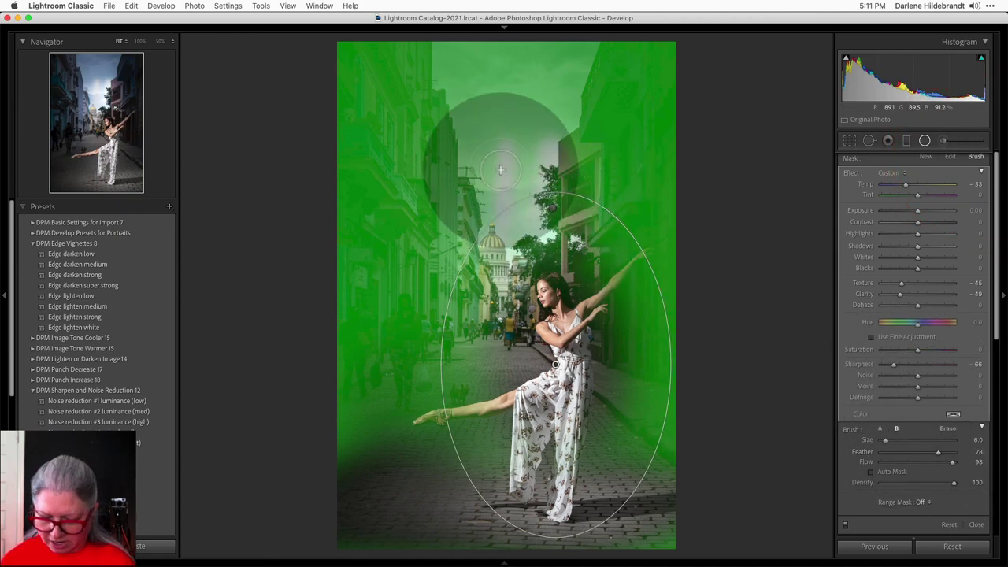
key(bracketright)
key(bracketright)
key(bracketright)
key(bracketright)
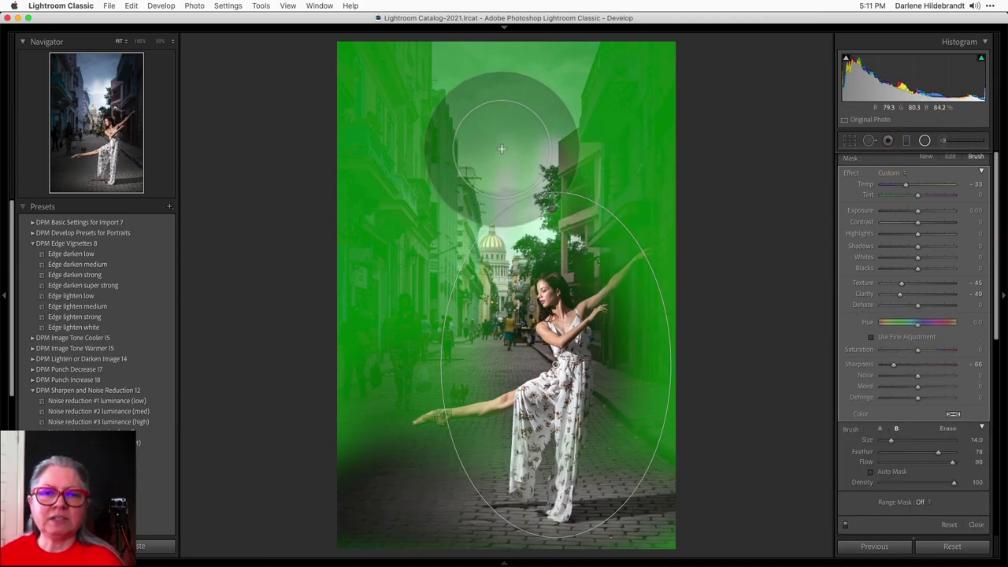
mouse_move(502, 149)
mouse_down()
mouse_move(512, 180)
mouse_move(544, 193)
mouse_move(571, 226)
mouse_move(597, 197)
mouse_move(520, 168)
mouse_move(518, 135)
mouse_up()
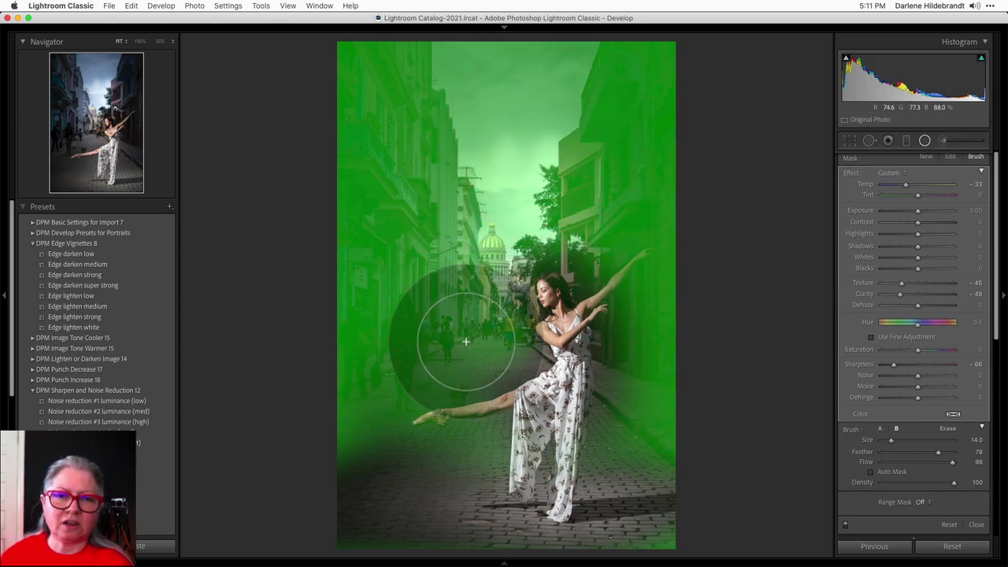
click(557, 120)
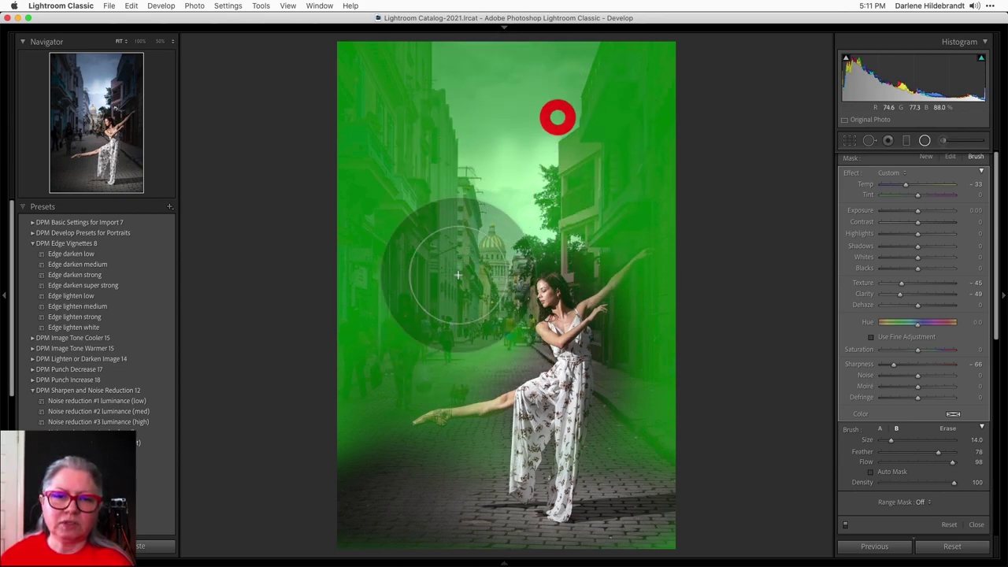
Erase the large oval's mask from the dancer's extended leg, body and outstretched arm with a size 6 erase brush
click(946, 429)
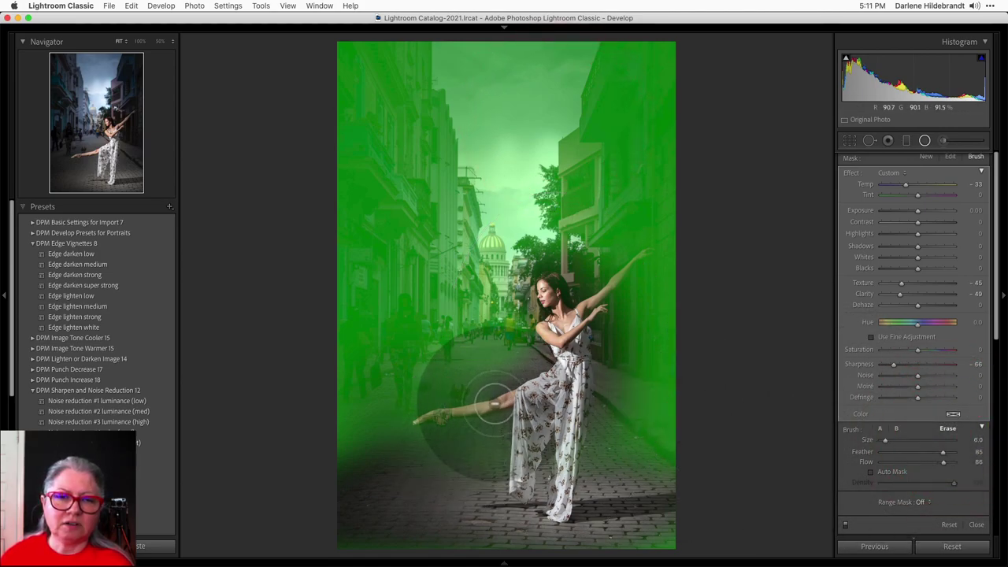
key(bracketleft)
mouse_move(493, 405)
mouse_down()
mouse_move(405, 417)
mouse_move(484, 369)
mouse_move(580, 385)
mouse_move(575, 469)
mouse_move(575, 334)
mouse_move(554, 268)
mouse_move(545, 290)
mouse_move(581, 309)
mouse_move(651, 244)
mouse_move(595, 300)
mouse_move(637, 263)
mouse_move(581, 360)
mouse_move(587, 370)
mouse_up()
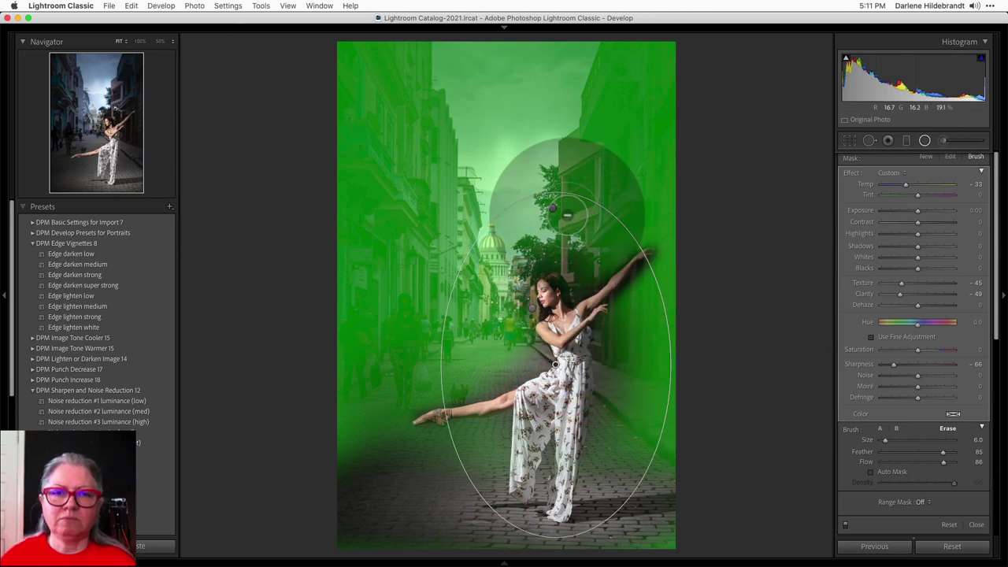
Select the small brightening oval above the dancer and move it down over her head and upper body
click(553, 209)
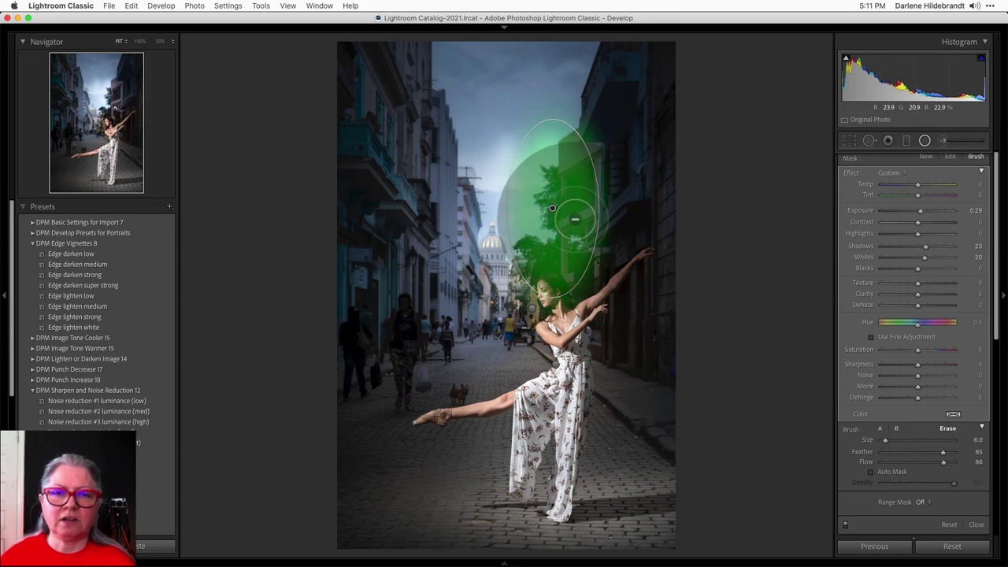
click(546, 326)
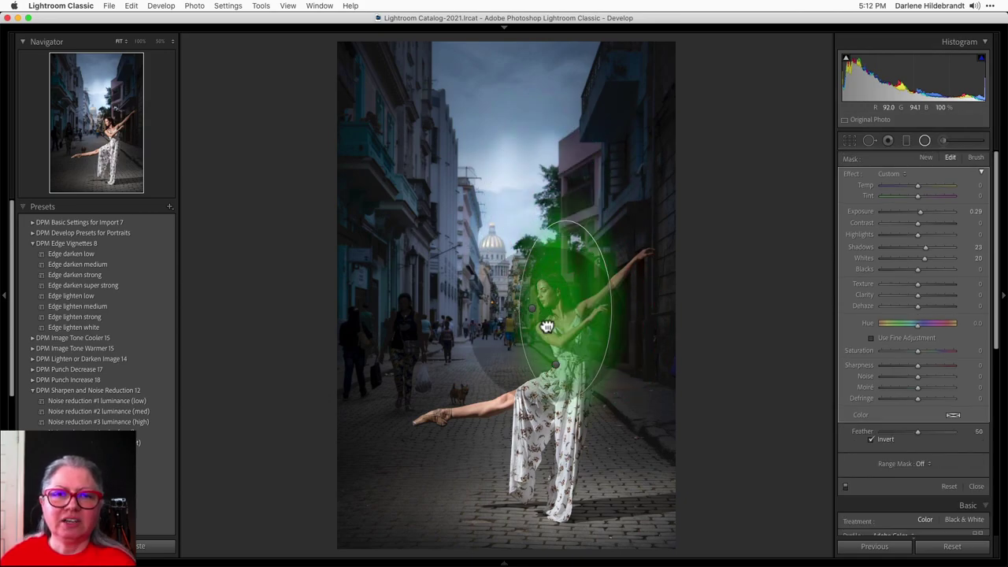
drag(552, 326, 550, 327)
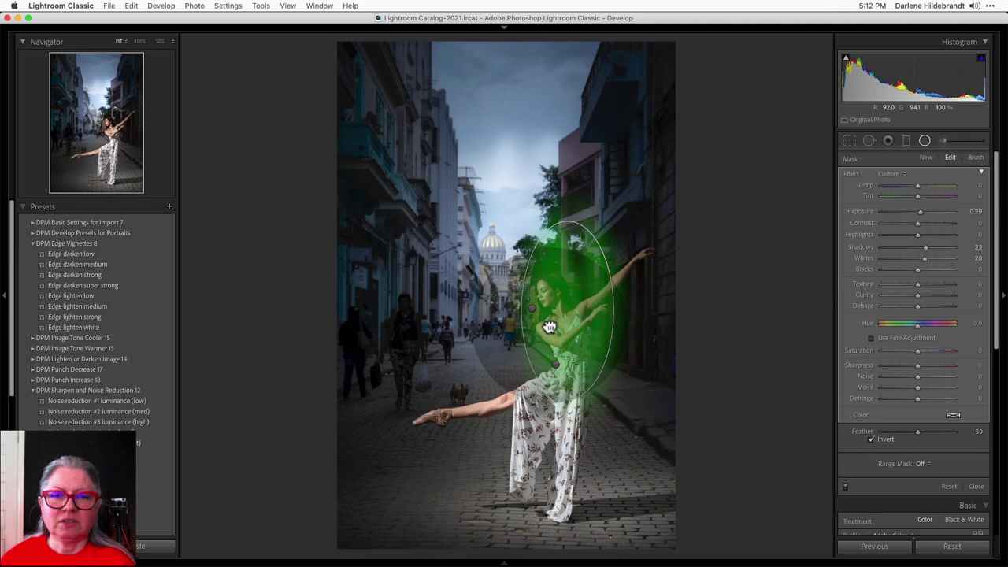
click(540, 315)
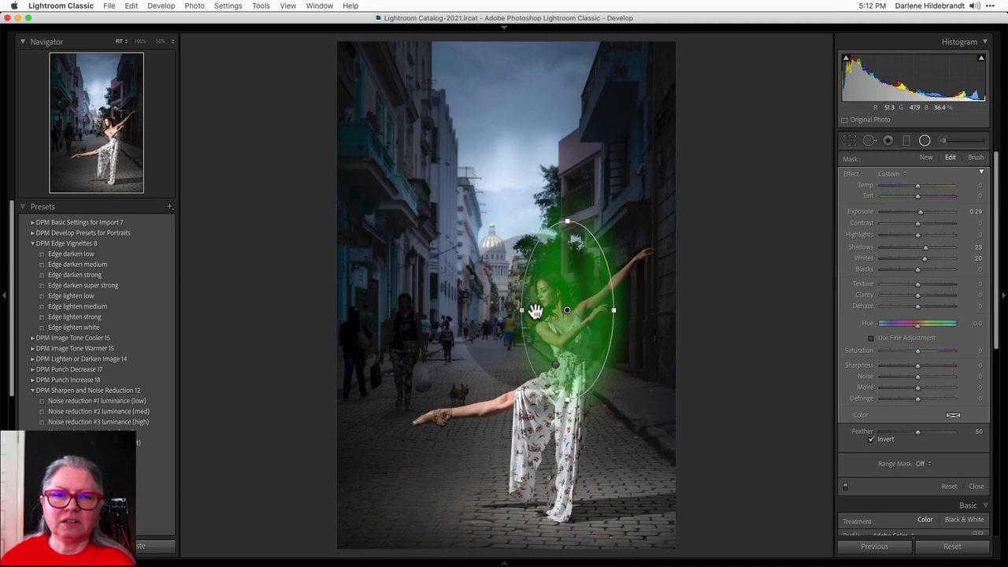
Select the darkening radial oval and brush its mask at size 18 over the sky and buildings above the dancer
click(536, 312)
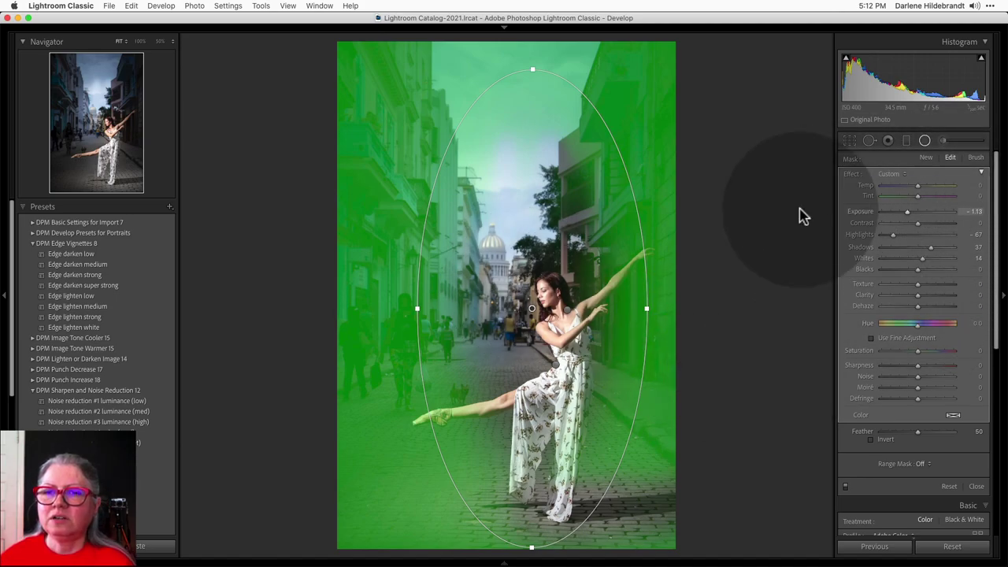
scroll(855, 260, down, 2)
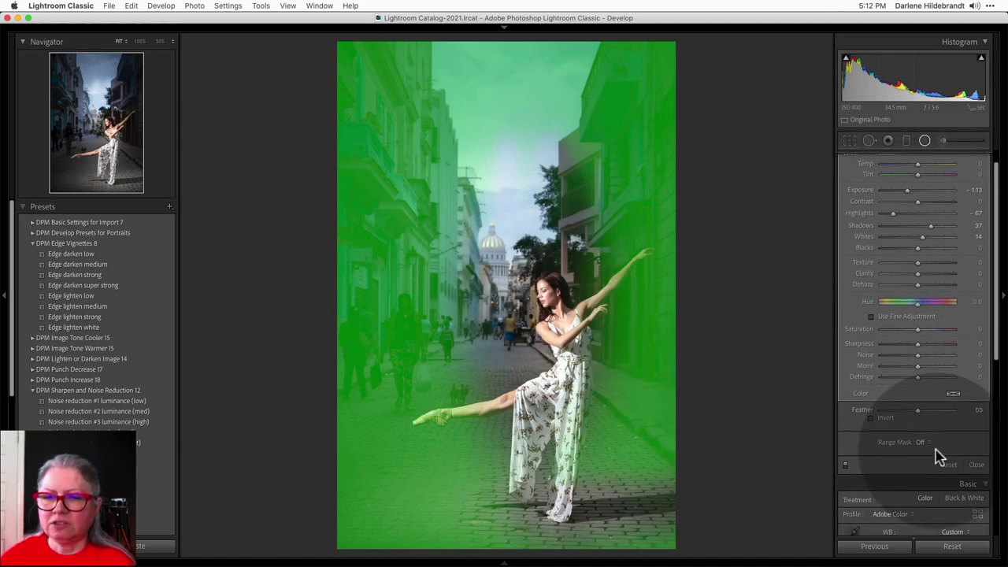
scroll(938, 457, up, 2)
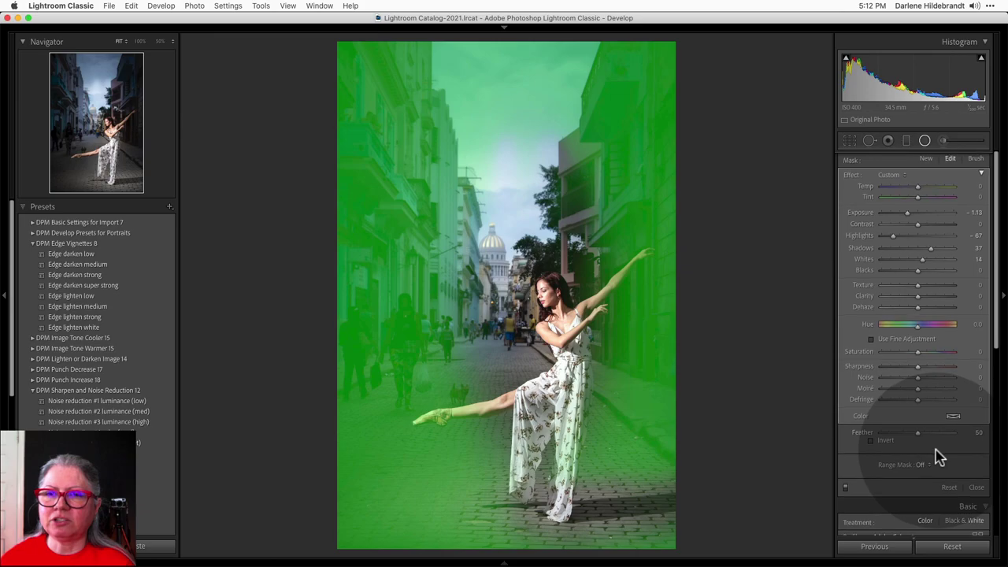
click(976, 157)
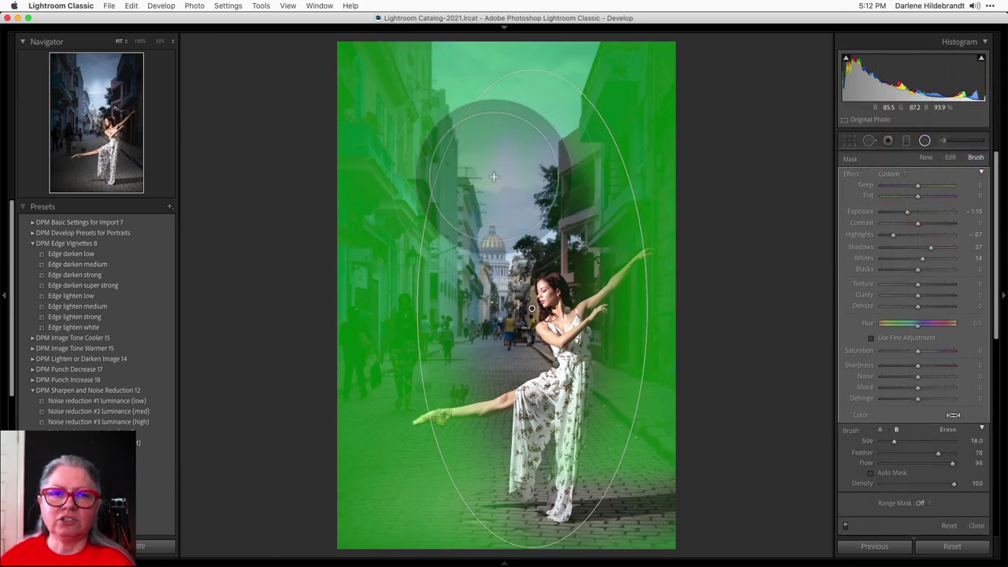
scroll(484, 170, up, 4)
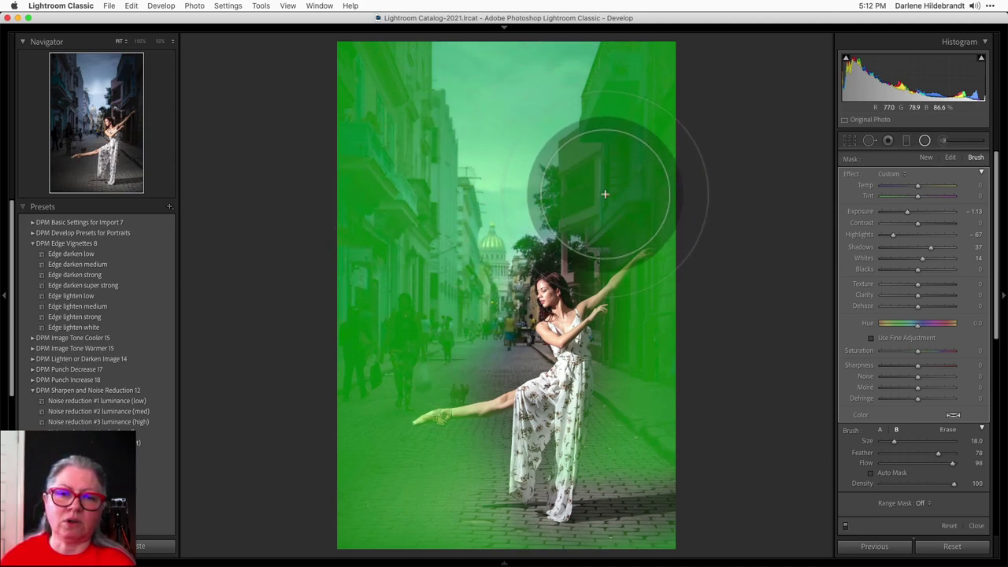
click(579, 188)
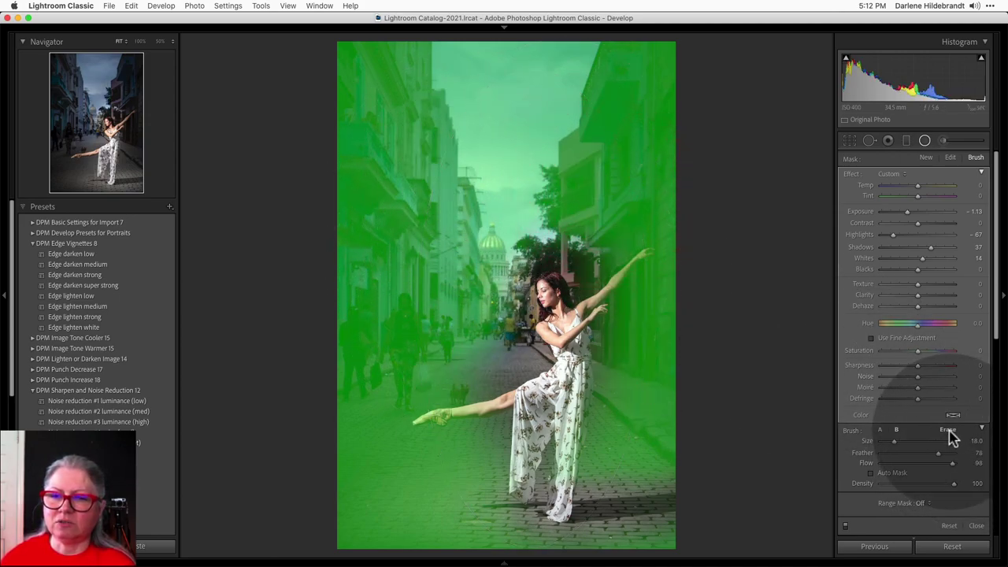
Erase the darkening mask from the dancer's extended leg and raised arm with a size 4 erase brush, and hide the mask overlay
click(948, 429)
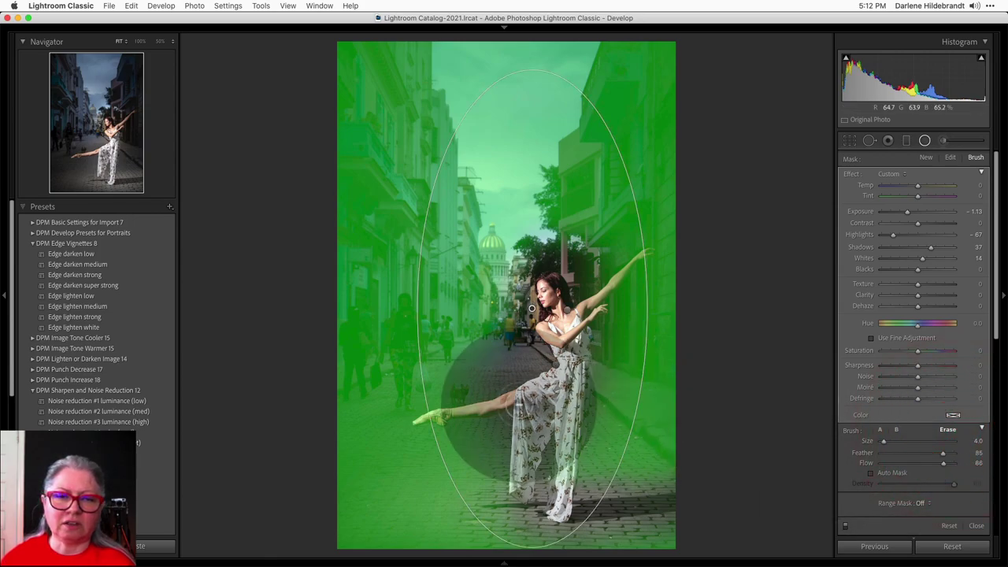
key(bracketleft)
mouse_move(416, 423)
mouse_down()
mouse_move(518, 405)
mouse_move(547, 450)
mouse_move(583, 364)
mouse_move(558, 473)
mouse_move(551, 360)
mouse_move(596, 270)
mouse_move(662, 249)
mouse_move(574, 316)
mouse_move(590, 315)
mouse_move(612, 286)
mouse_move(646, 279)
mouse_up()
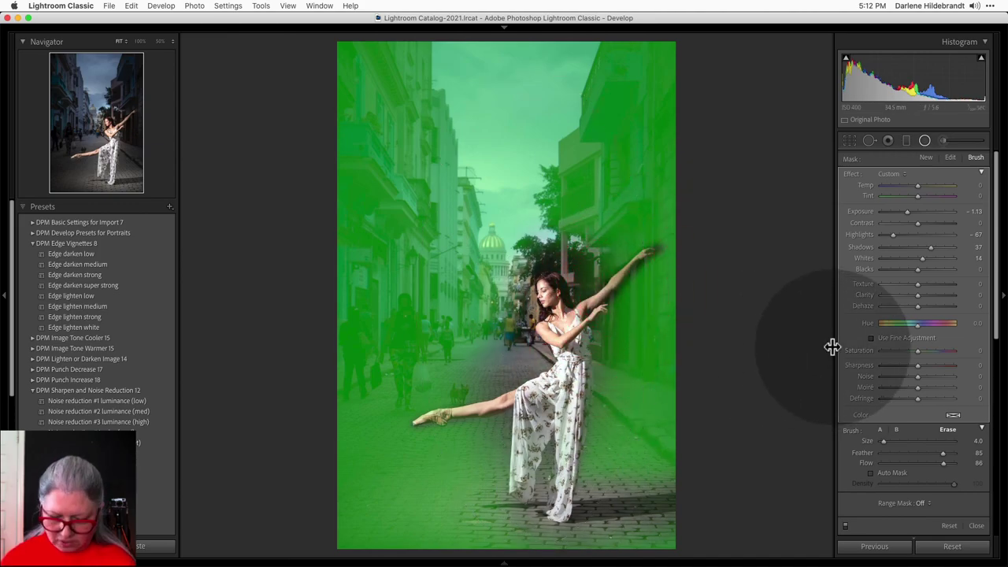
key(o)
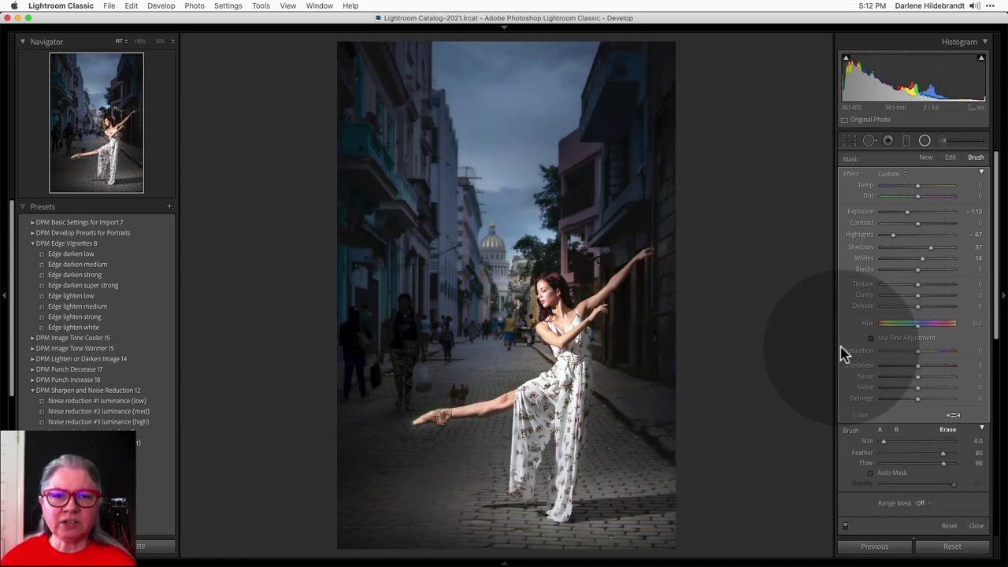
Save the cool, softened background oval's settings as a new effect preset named "Blur and blue background" and show it in the preset list
key(shift+m)
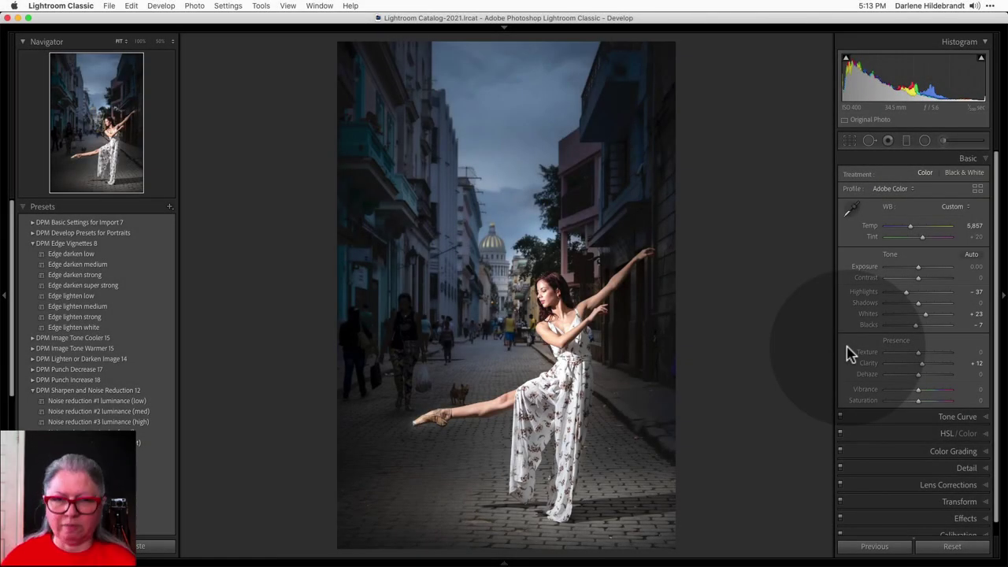
key(shift+m)
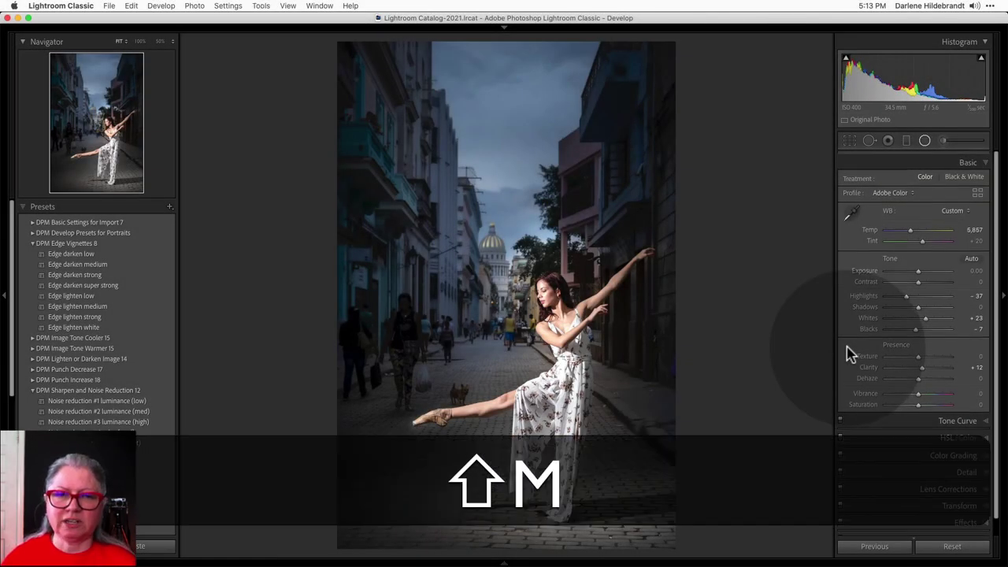
click(558, 360)
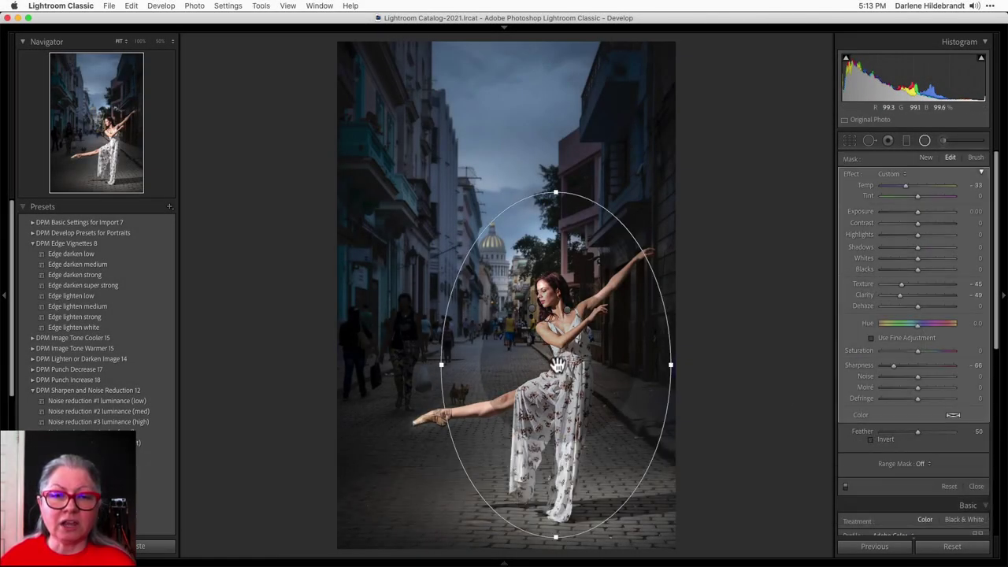
mouse_move(557, 365)
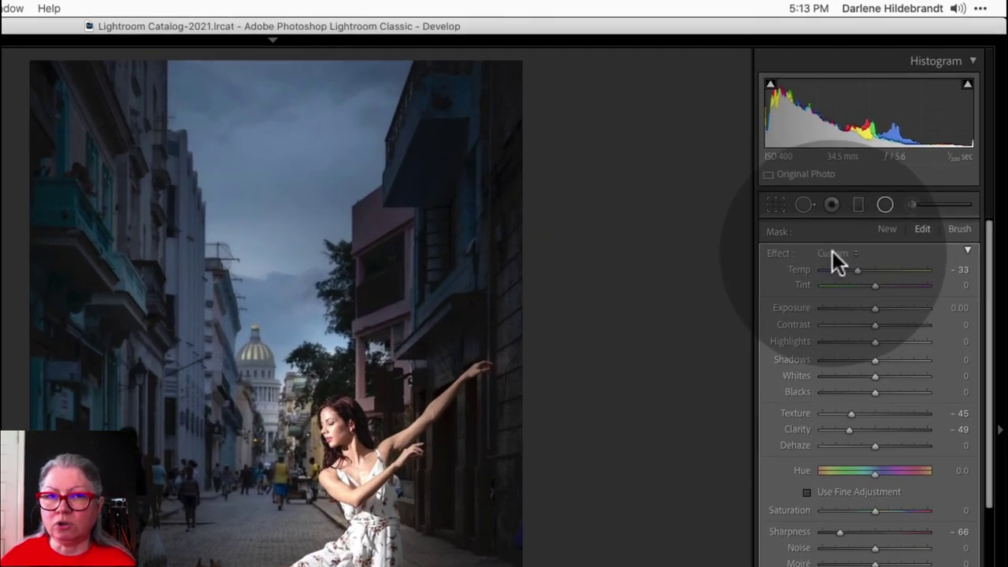
click(829, 253)
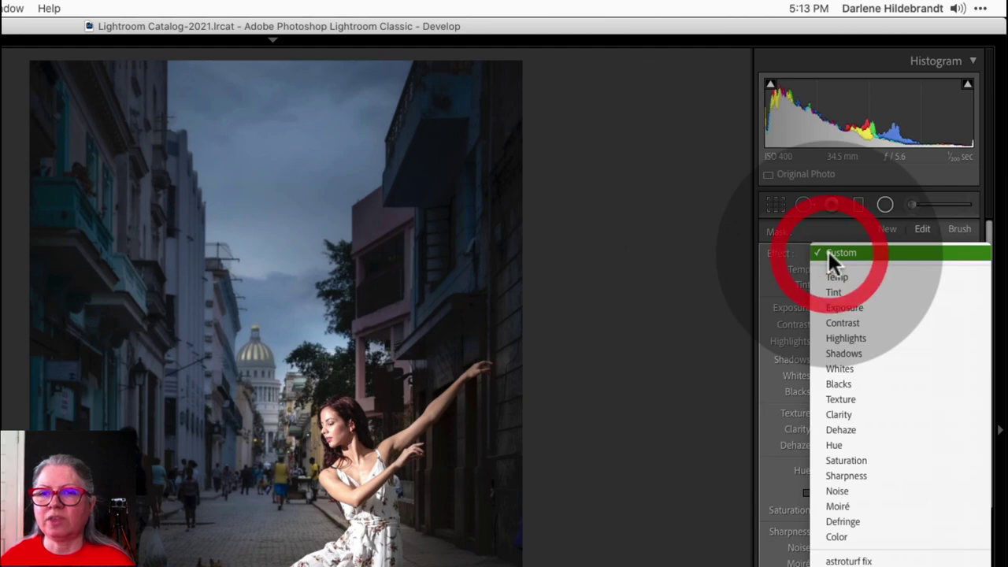
scroll(828, 249, down, 10)
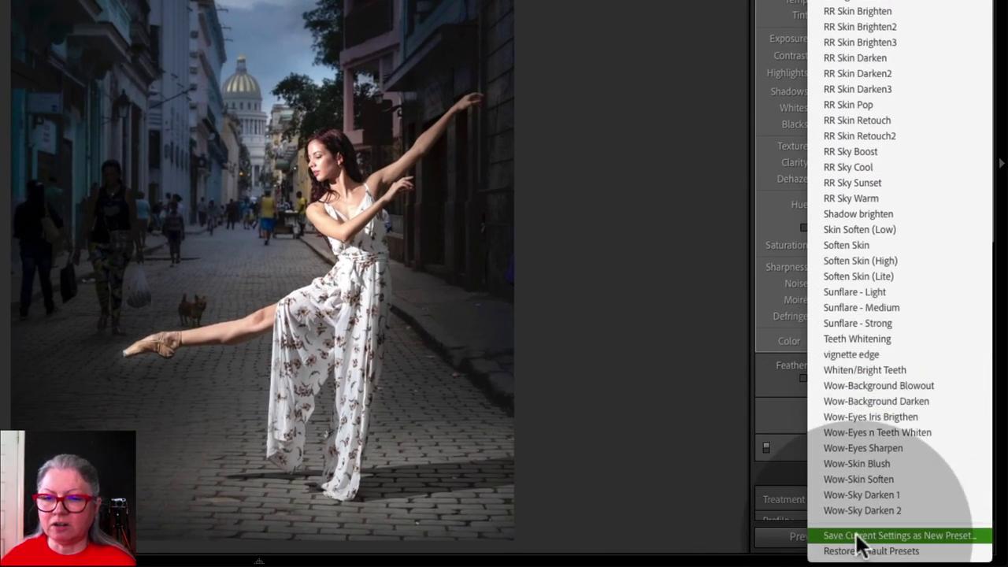
click(860, 536)
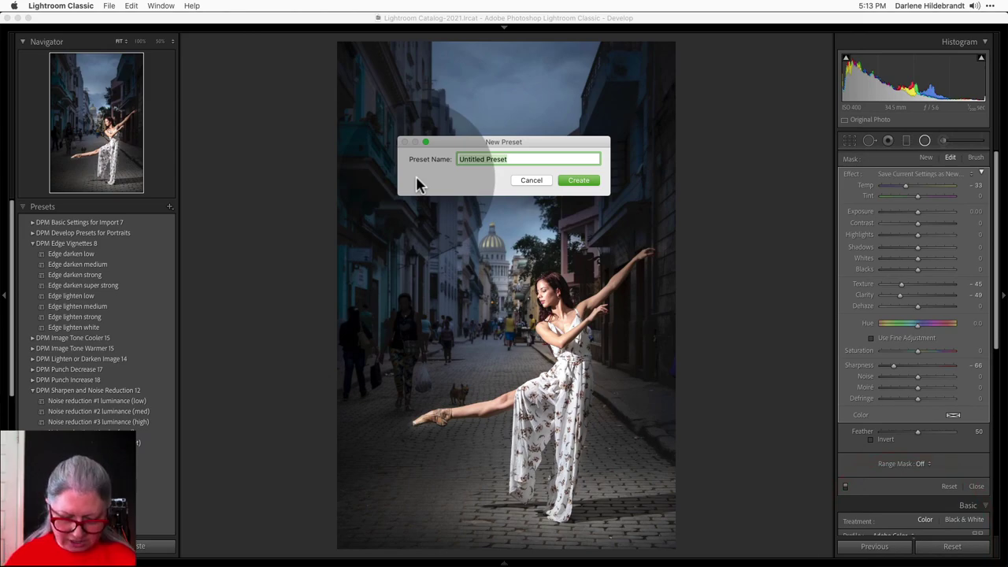
key(BackSpace)
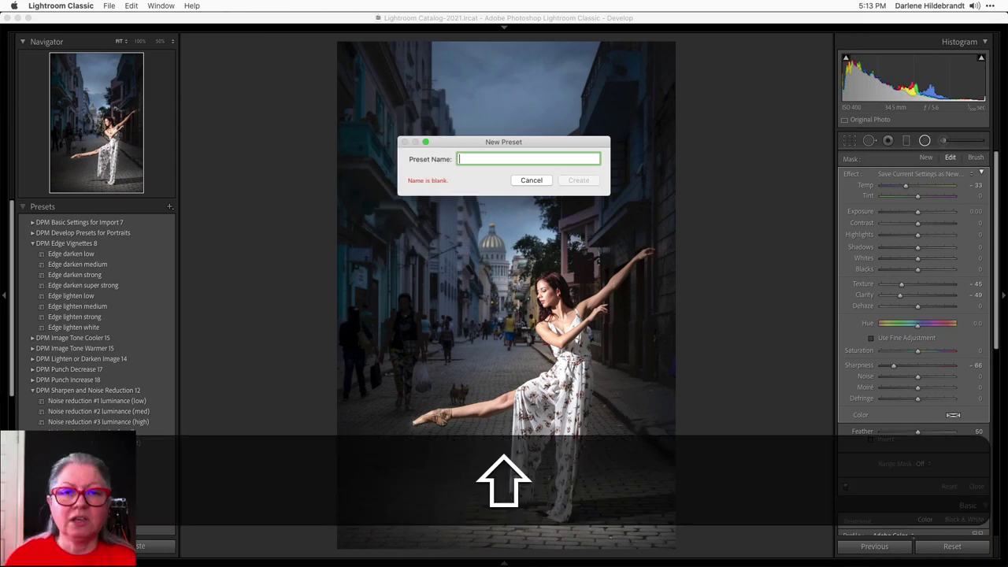
text(Blur and b)
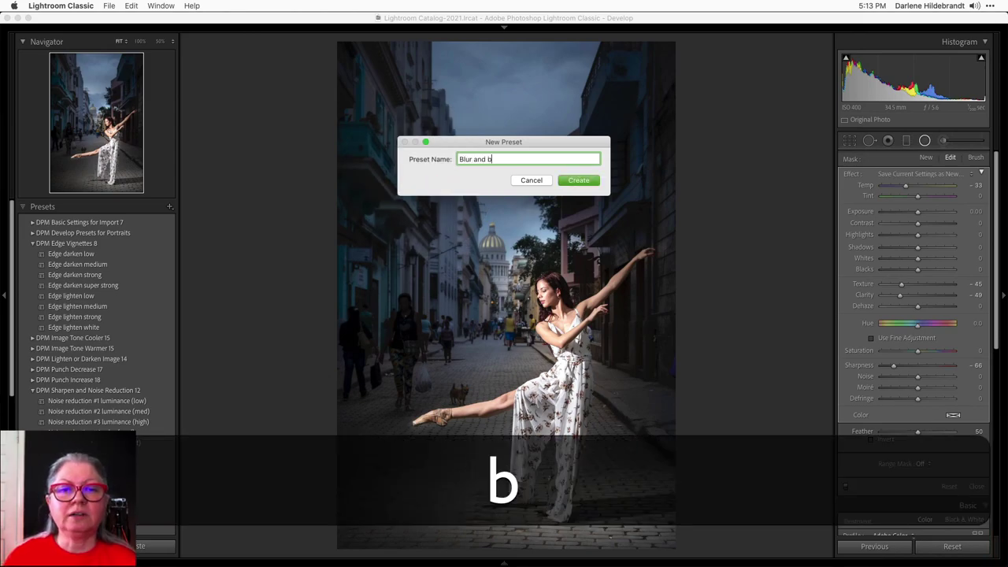
text(lue background)
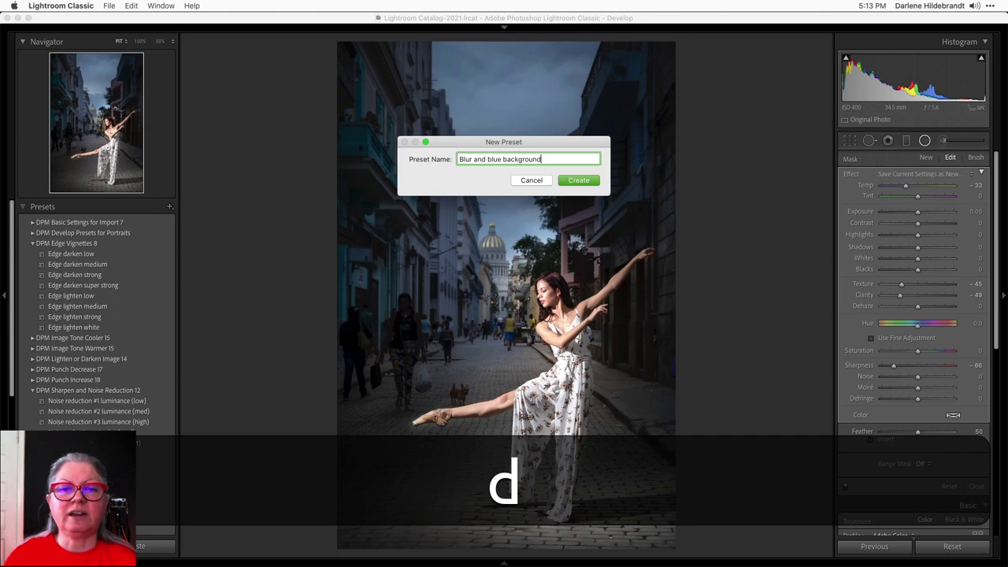
key(Return)
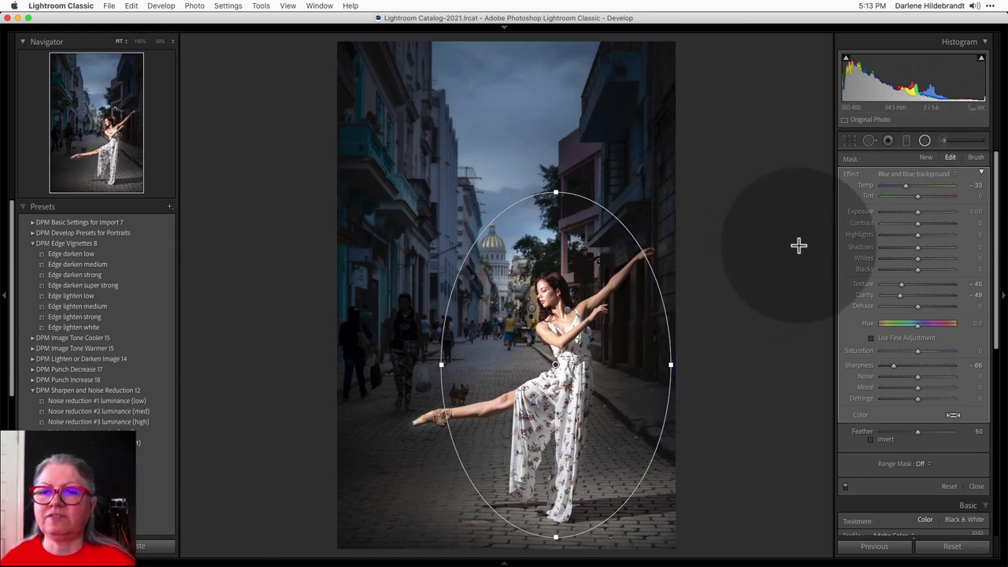
click(894, 175)
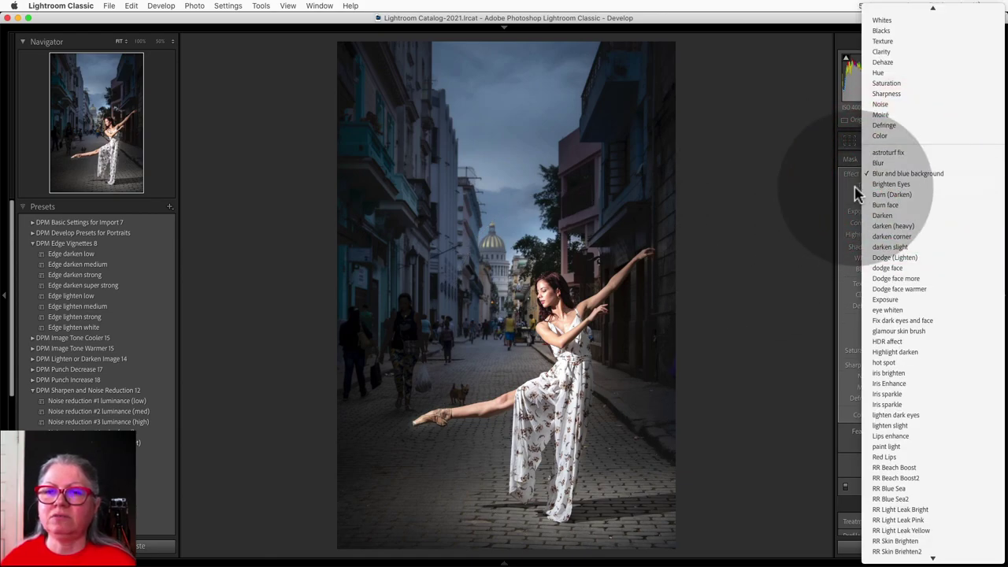